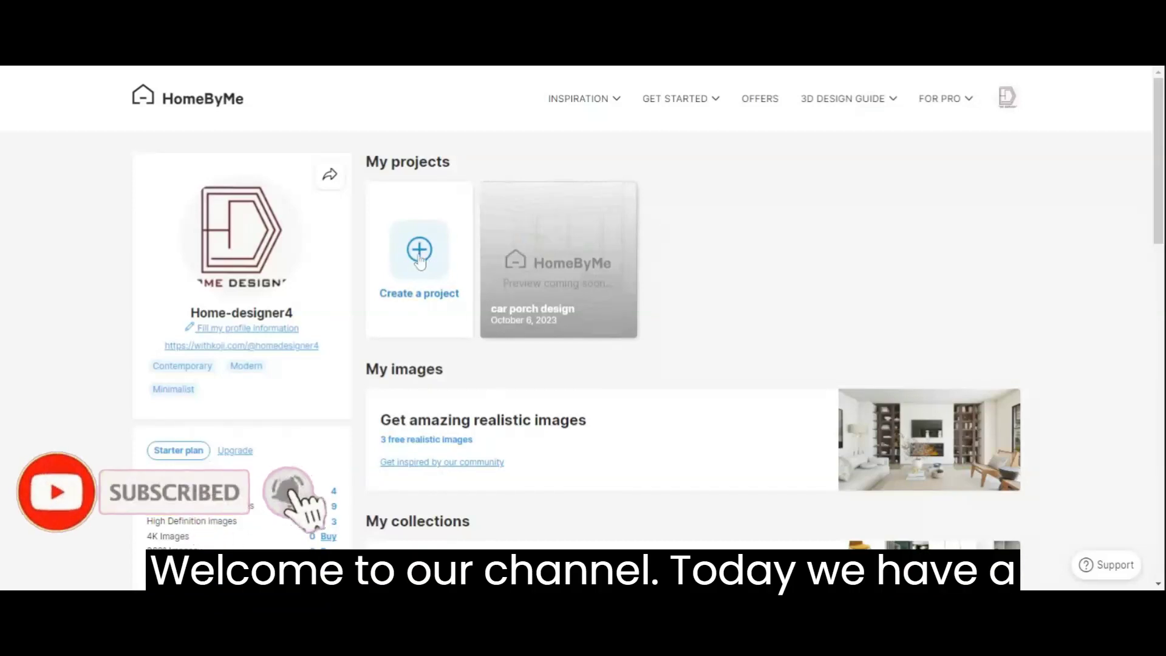
- Start a new project named "living room", with Renovation as the project kind and a chosen housing type
{"action": "left_click", "coordinate": [419, 251]}
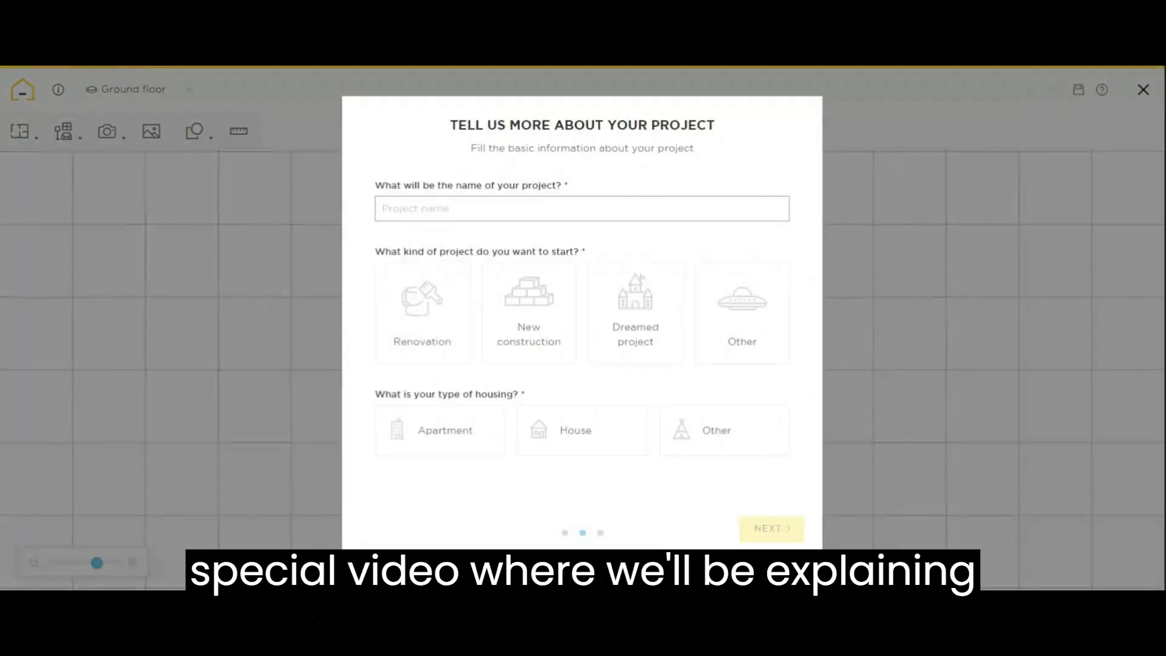
{"action": "type", "text": "living room"}
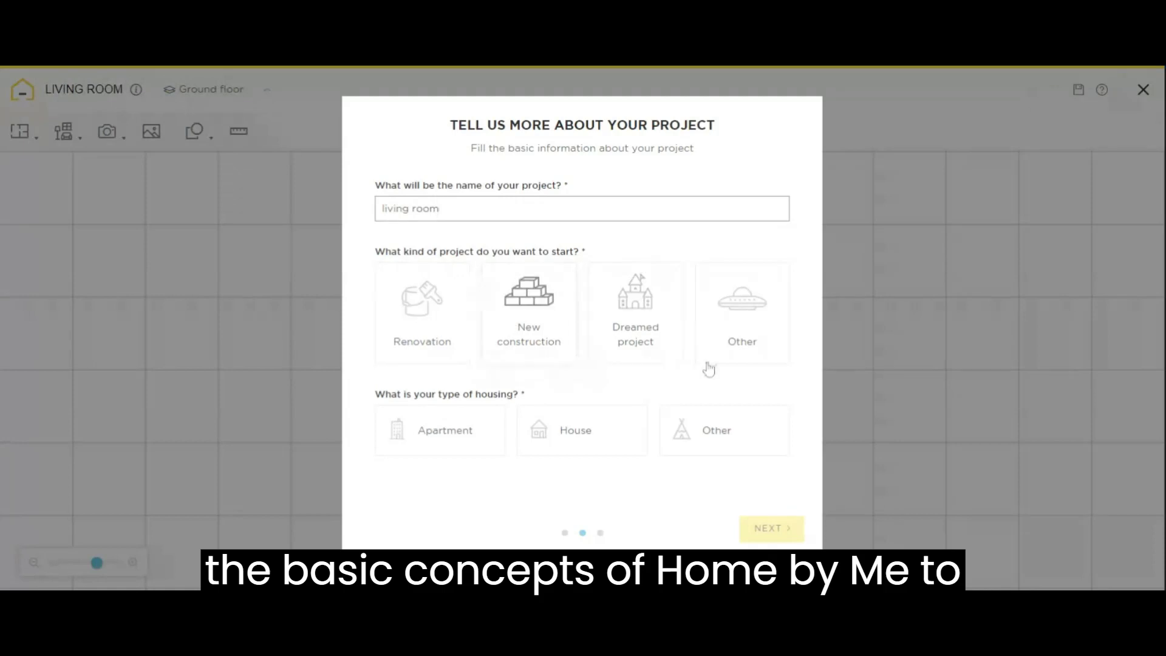
{"action": "left_click", "coordinate": [441, 340]}
{"action": "left_click", "coordinate": [574, 431]}
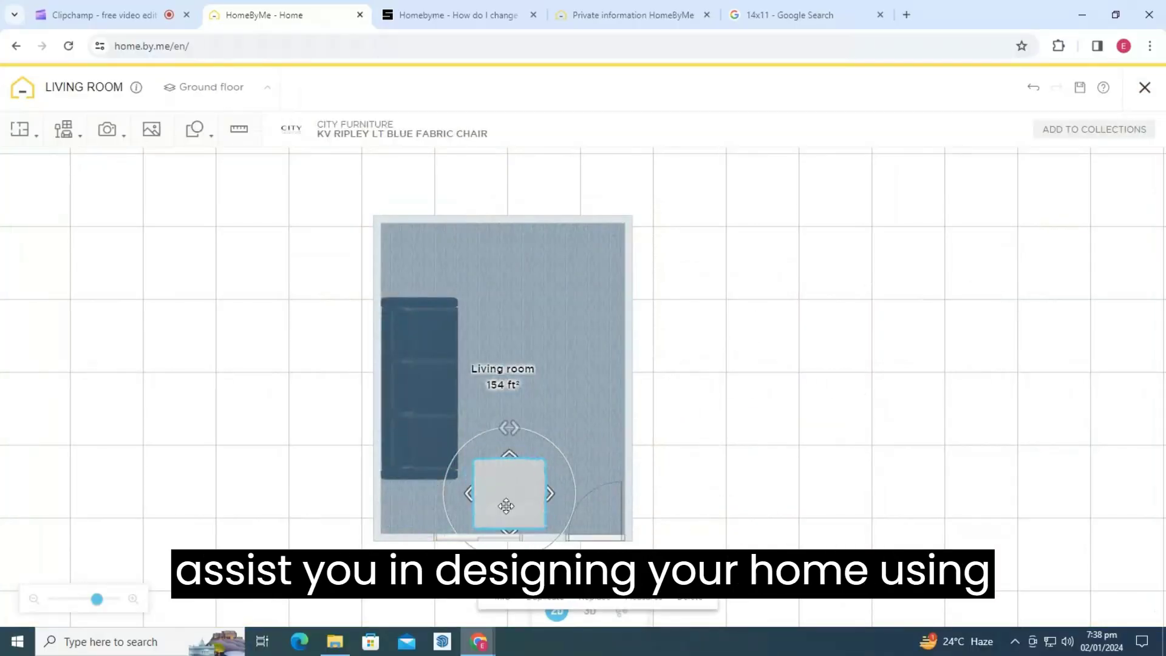
{"action": "left_click", "coordinate": [425, 522]}
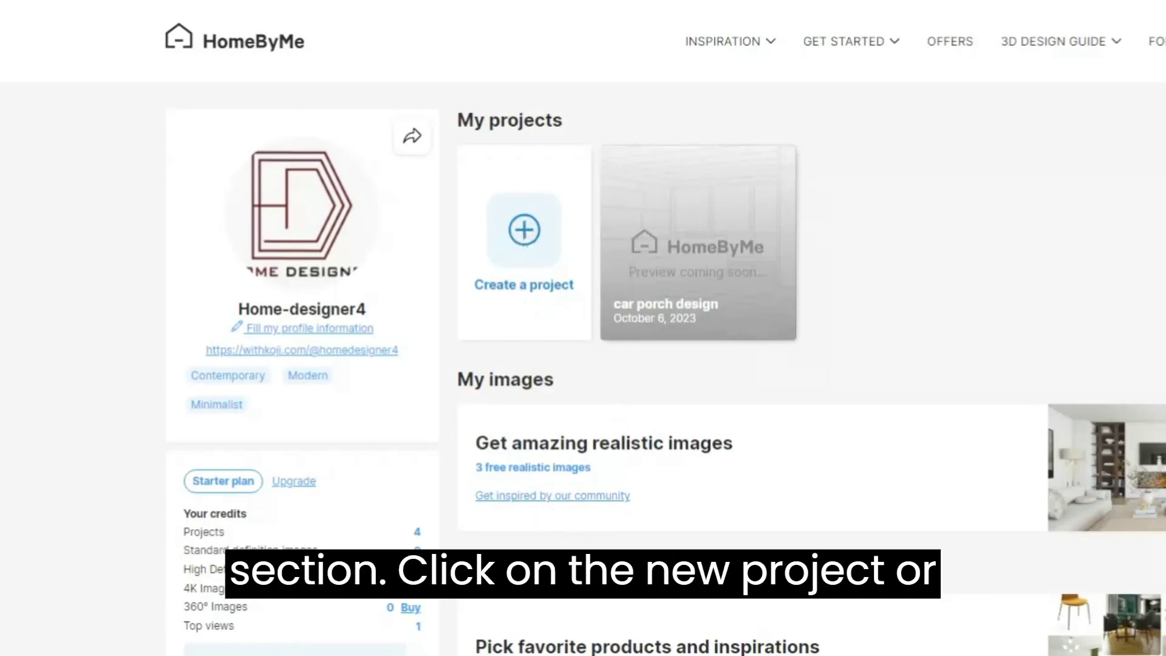
- Create a project from the start page and define it as a Renovation with Other as the housing type
{"action": "left_click", "coordinate": [524, 240]}
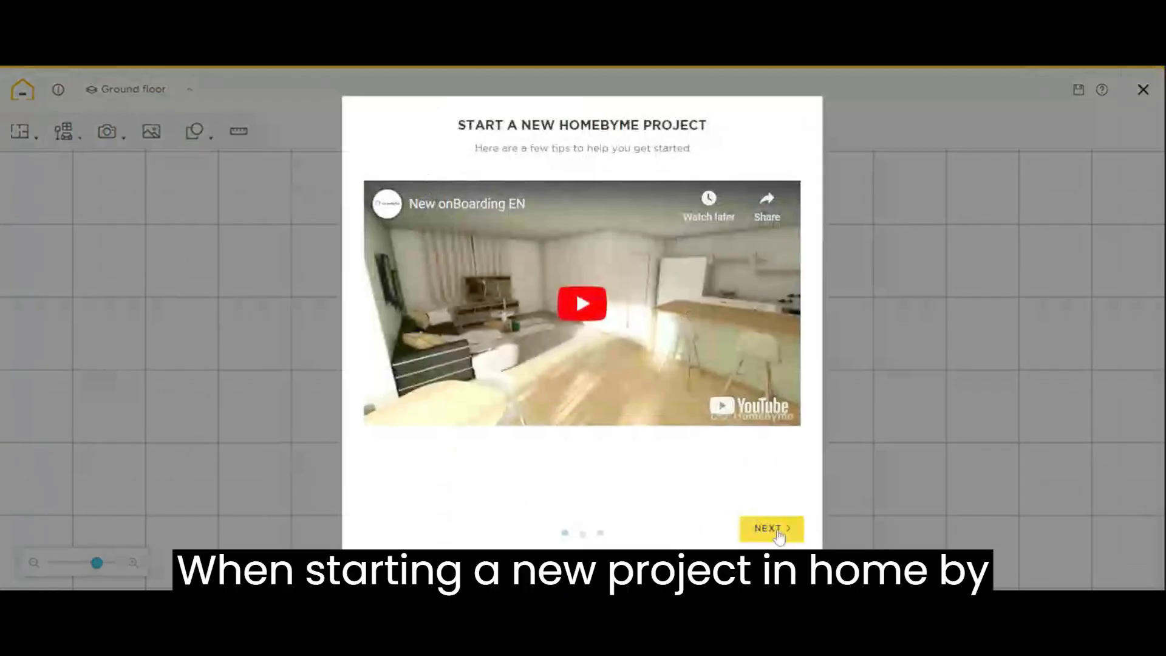
{"action": "left_click", "coordinate": [778, 530]}
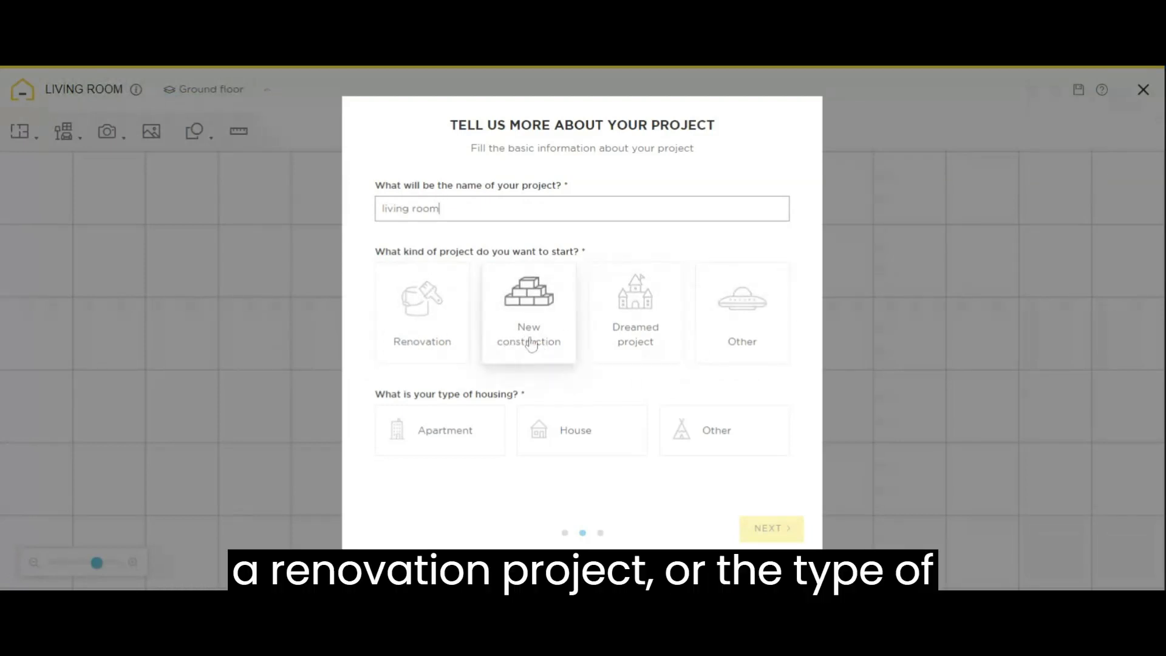
{"action": "left_click", "coordinate": [442, 336]}
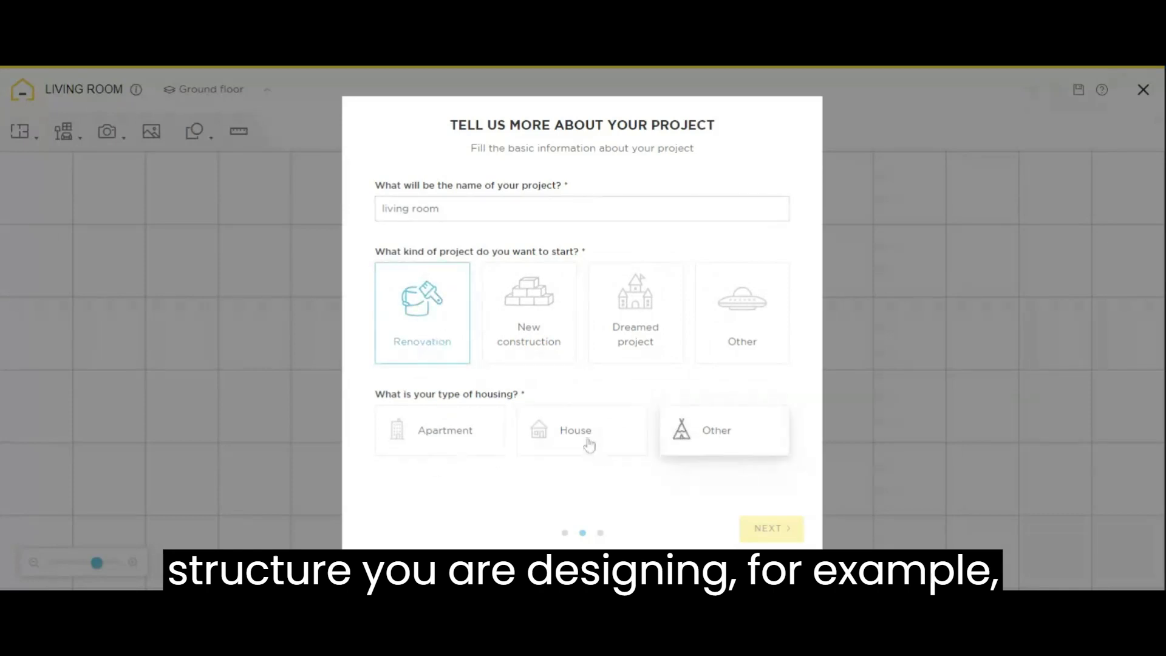
{"action": "left_click", "coordinate": [703, 438]}
{"action": "left_click", "coordinate": [571, 440]}
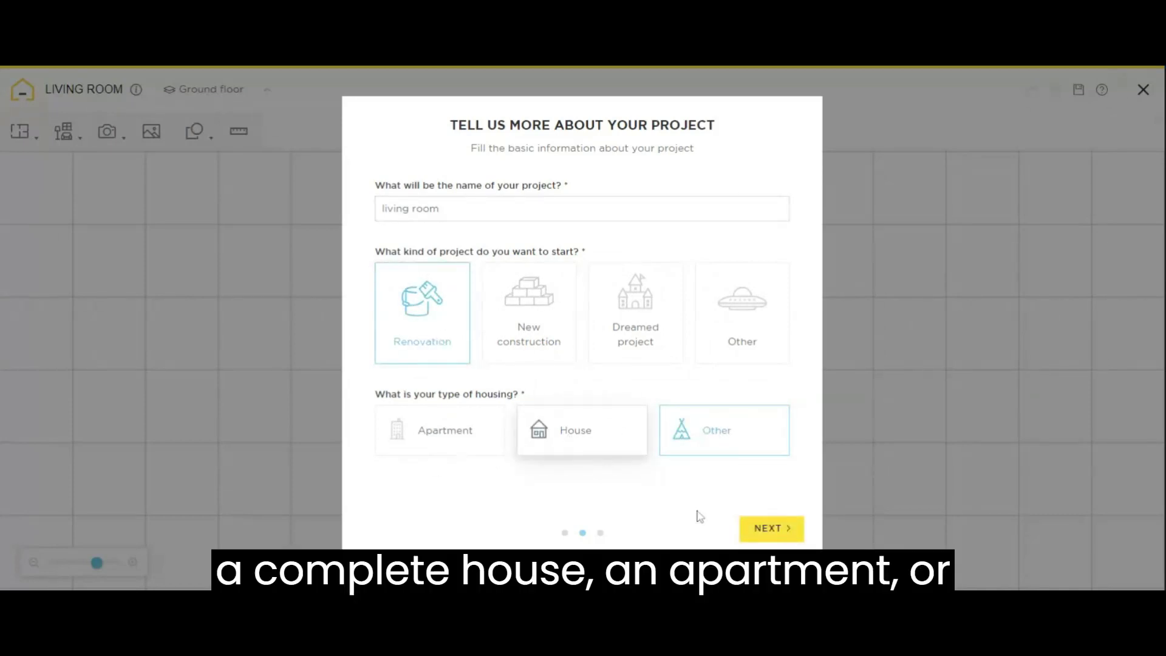
{"action": "left_click", "coordinate": [791, 536]}
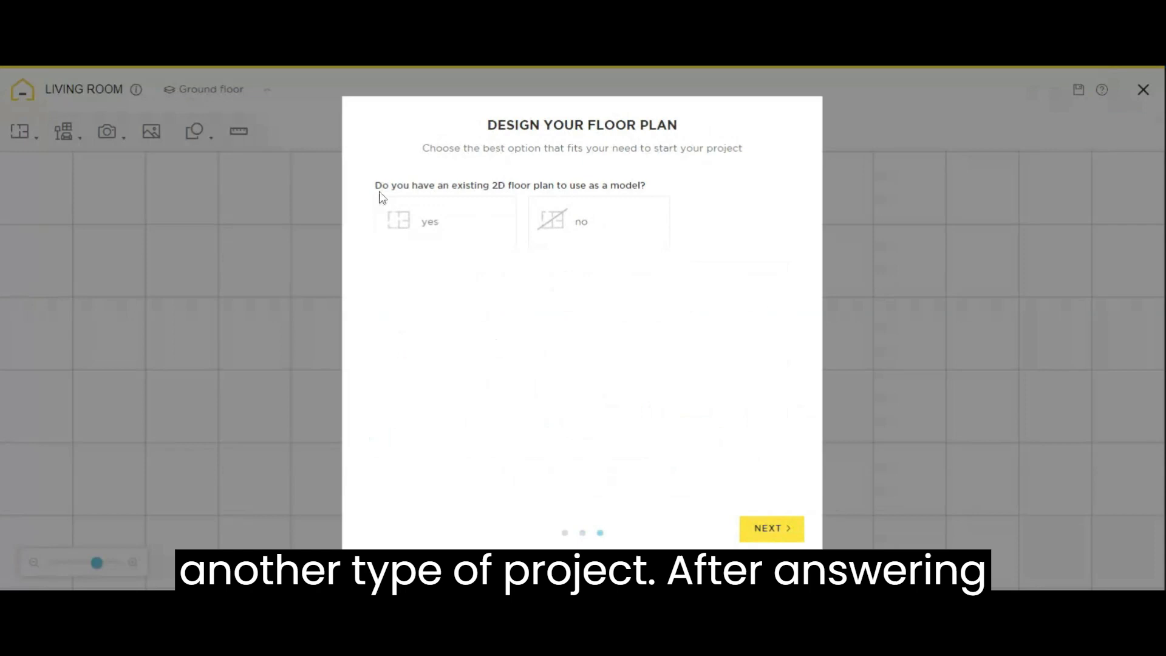
- Start the floor plan without an existing 2D plan, using the Draw walls method
{"action": "left_click", "coordinate": [574, 233]}
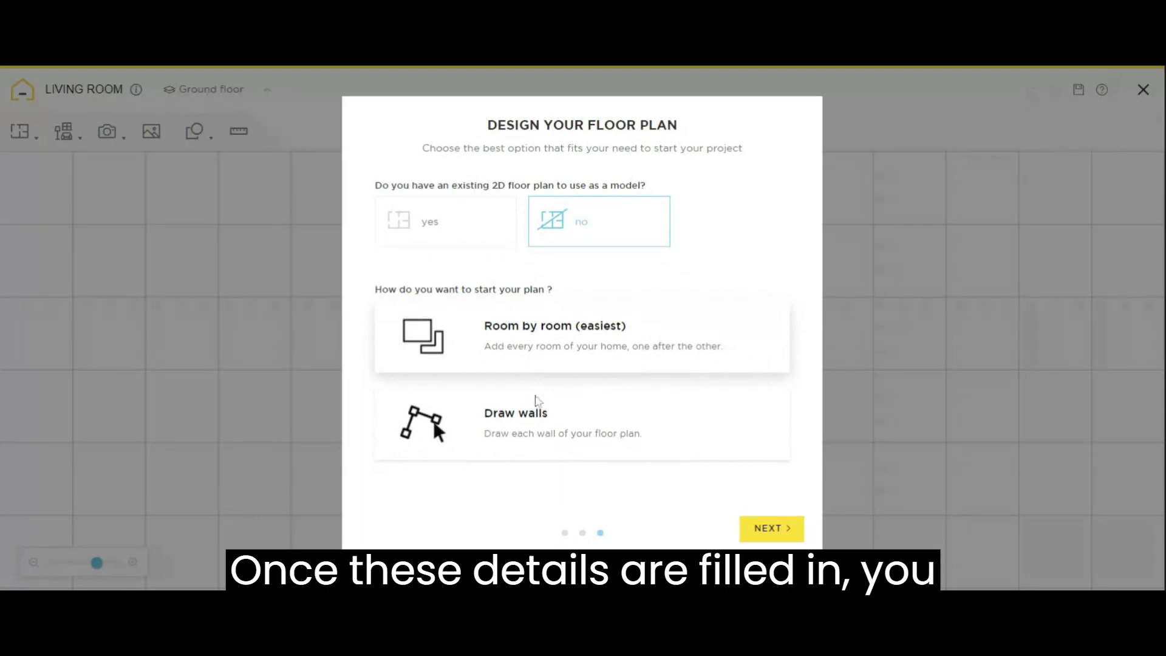
{"action": "left_click", "coordinate": [501, 425]}
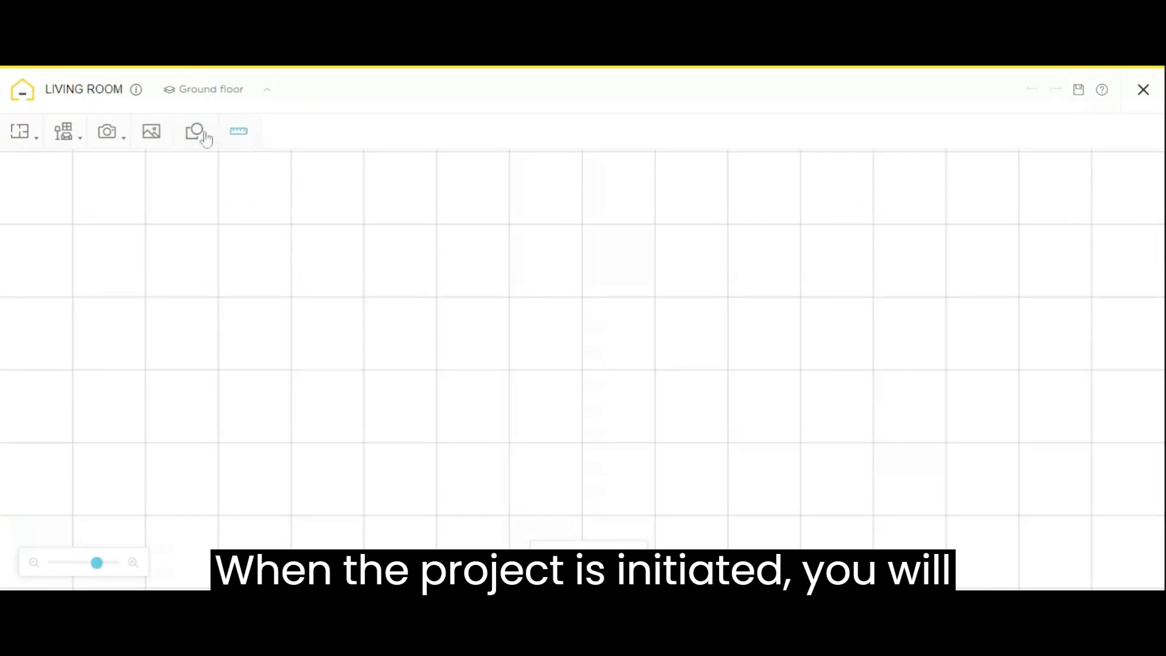
{"action": "left_click", "coordinate": [107, 131]}
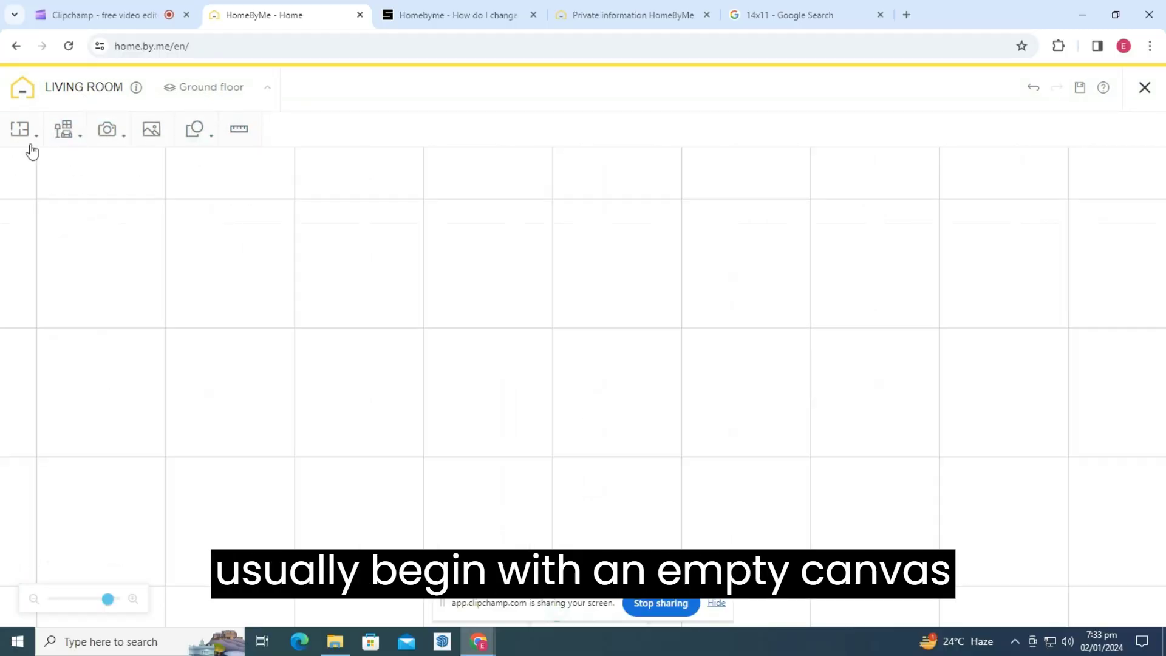
- Add a square room of type Living room with a 164 ft² surface and place it on the empty plan
{"action": "left_click", "coordinate": [21, 130]}
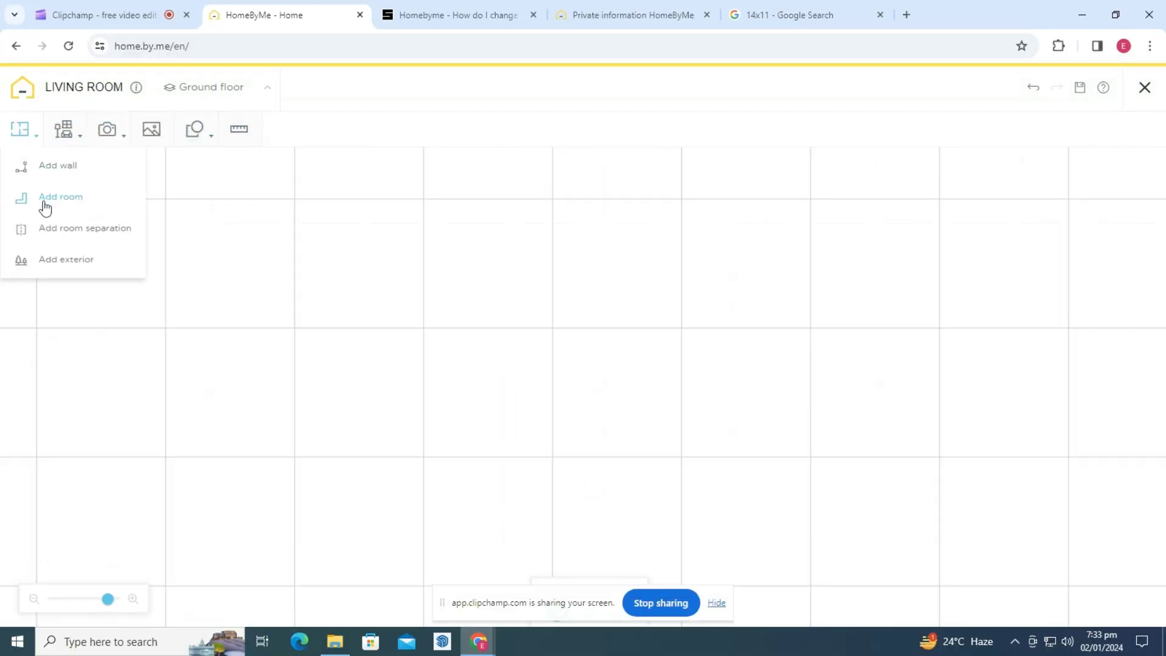
{"action": "left_click", "coordinate": [45, 200]}
{"action": "left_click", "coordinate": [378, 458]}
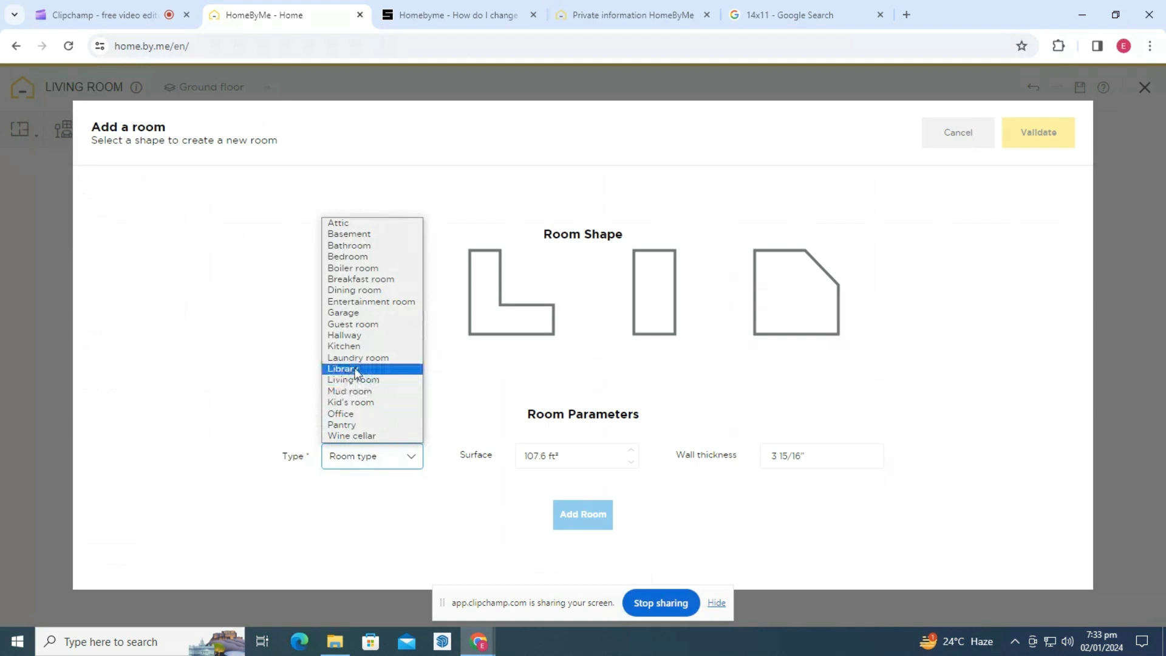
{"action": "left_click", "coordinate": [361, 380]}
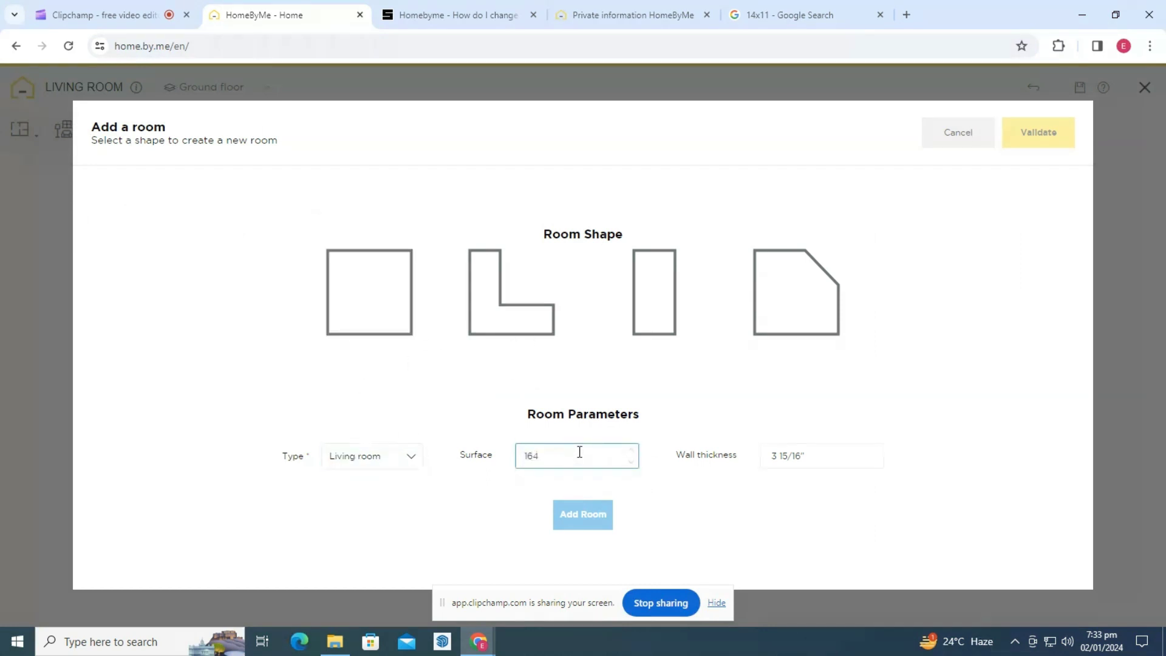
{"action": "left_click", "coordinate": [359, 289]}
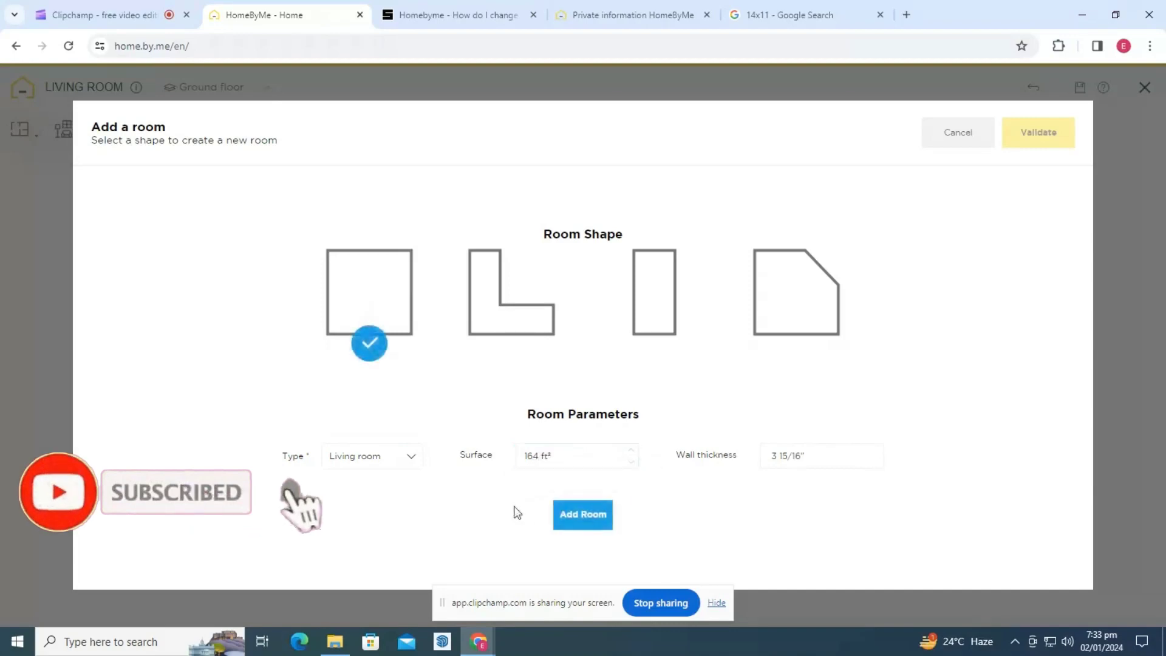
{"action": "left_click", "coordinate": [583, 515]}
{"action": "left_click_drag", "start_coordinate": [587, 517], "coordinate": [522, 370]}
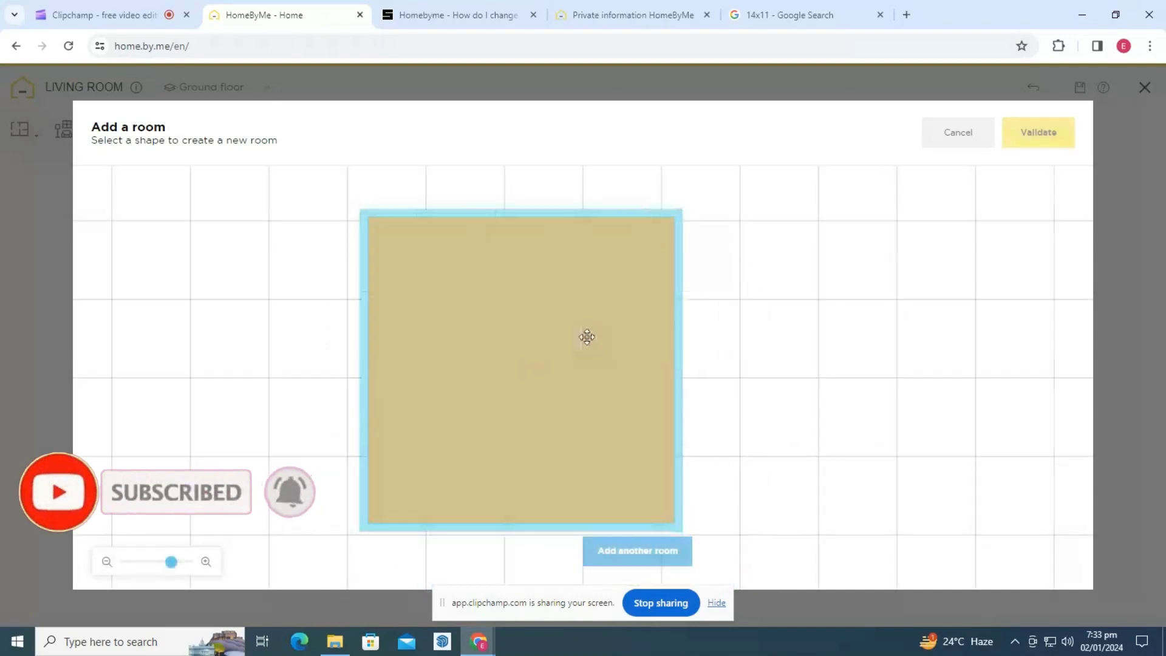
{"action": "left_click", "coordinate": [1040, 135]}
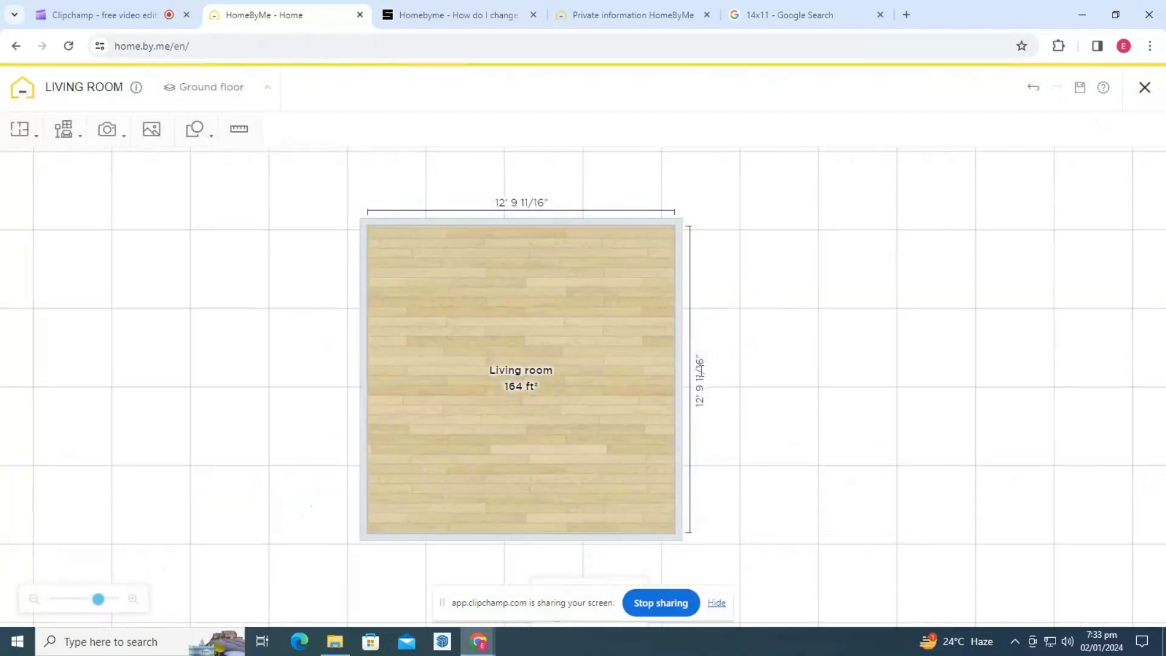
- Change the living room's flooring from hardwood to a blue-grey carpet
{"action": "left_click", "coordinate": [522, 476]}
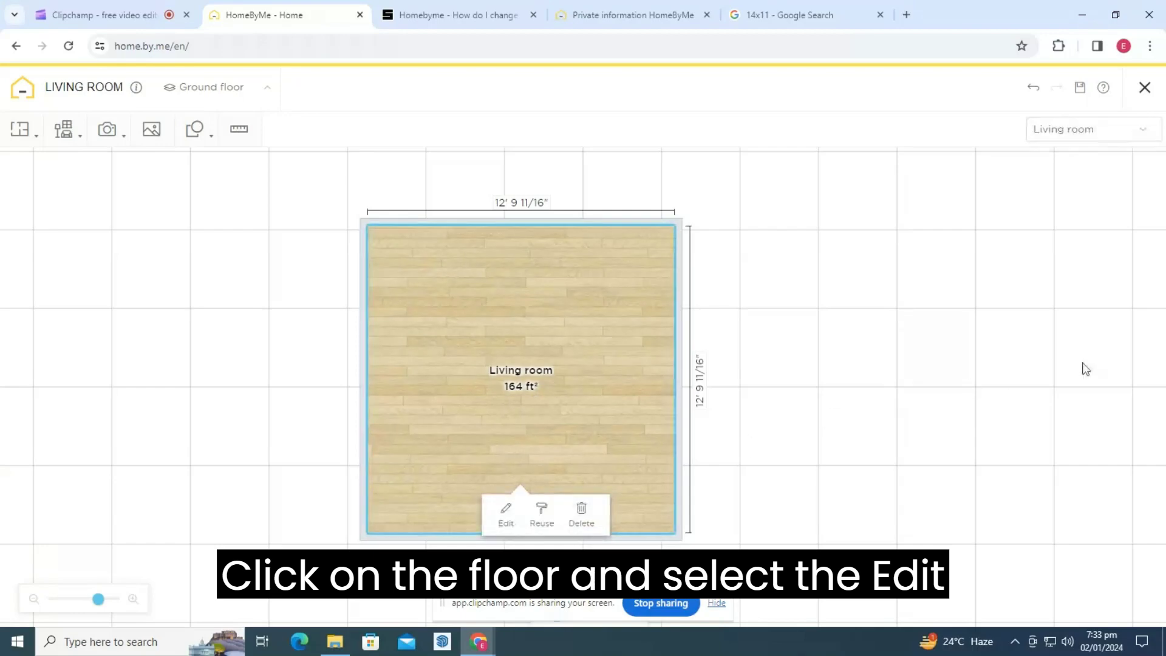
{"action": "left_click", "coordinate": [504, 522]}
{"action": "scroll", "coordinate": [1146, 412], "scroll_direction": "down", "scroll_amount": 2}
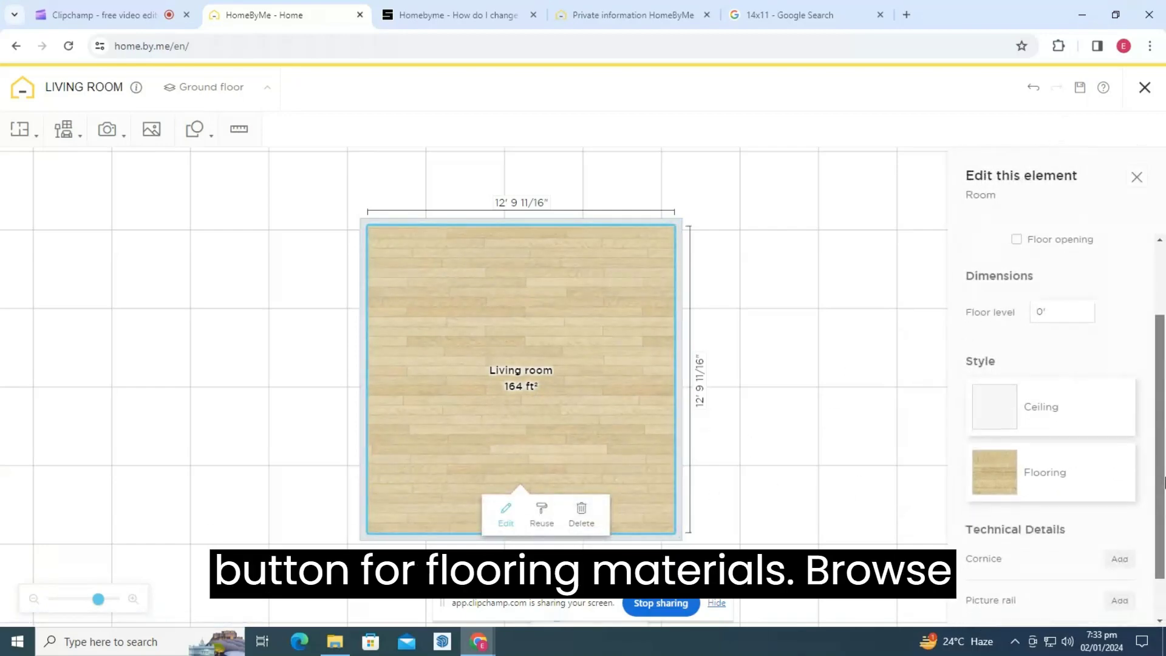
{"action": "scroll", "coordinate": [1146, 412], "scroll_direction": "up", "scroll_amount": 2}
{"action": "scroll", "coordinate": [1069, 425], "scroll_direction": "down", "scroll_amount": 2}
{"action": "left_click", "coordinate": [1002, 459]}
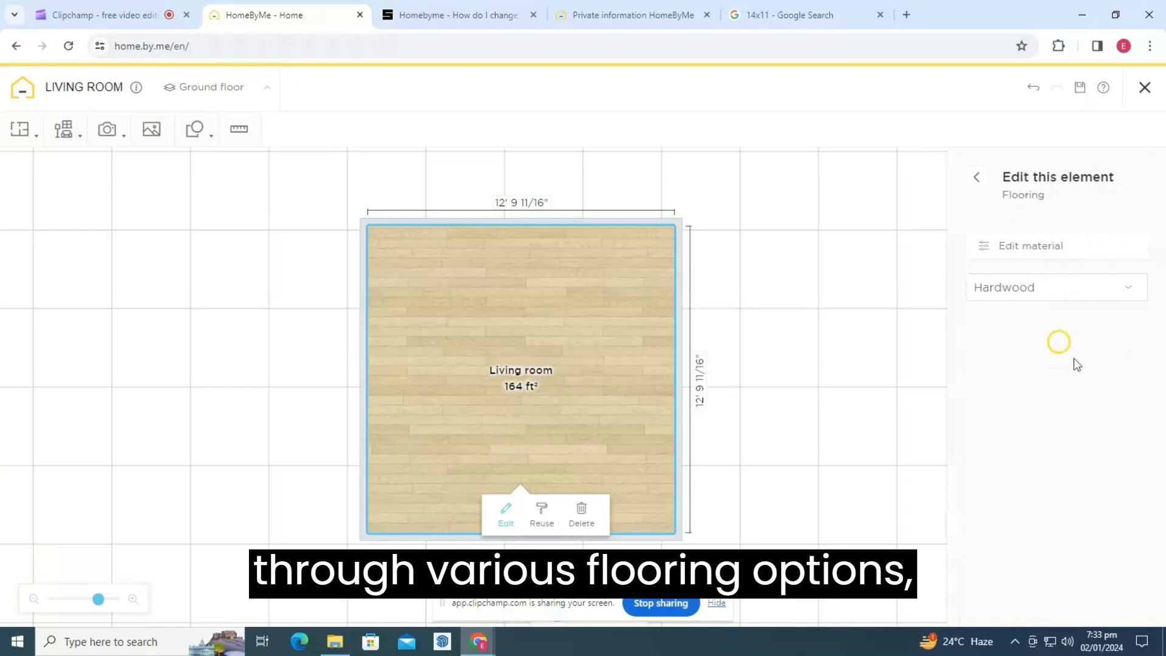
{"action": "left_click", "coordinate": [996, 287]}
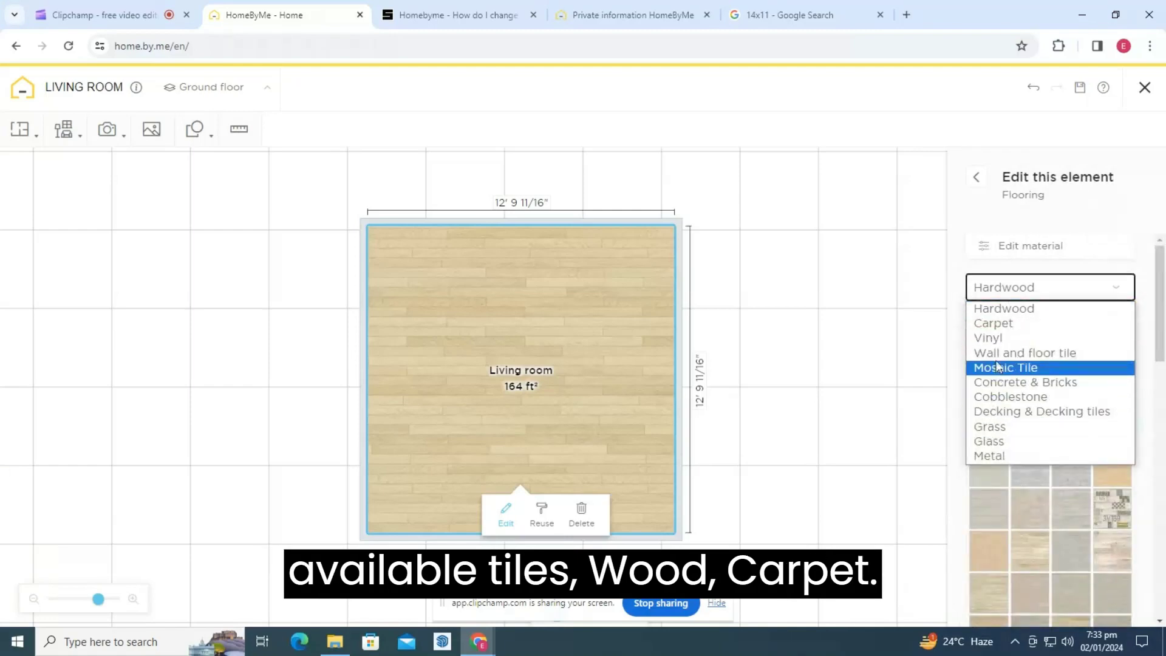
{"action": "left_click", "coordinate": [994, 323]}
{"action": "left_click_drag", "start_coordinate": [1159, 320], "coordinate": [1163, 499]}
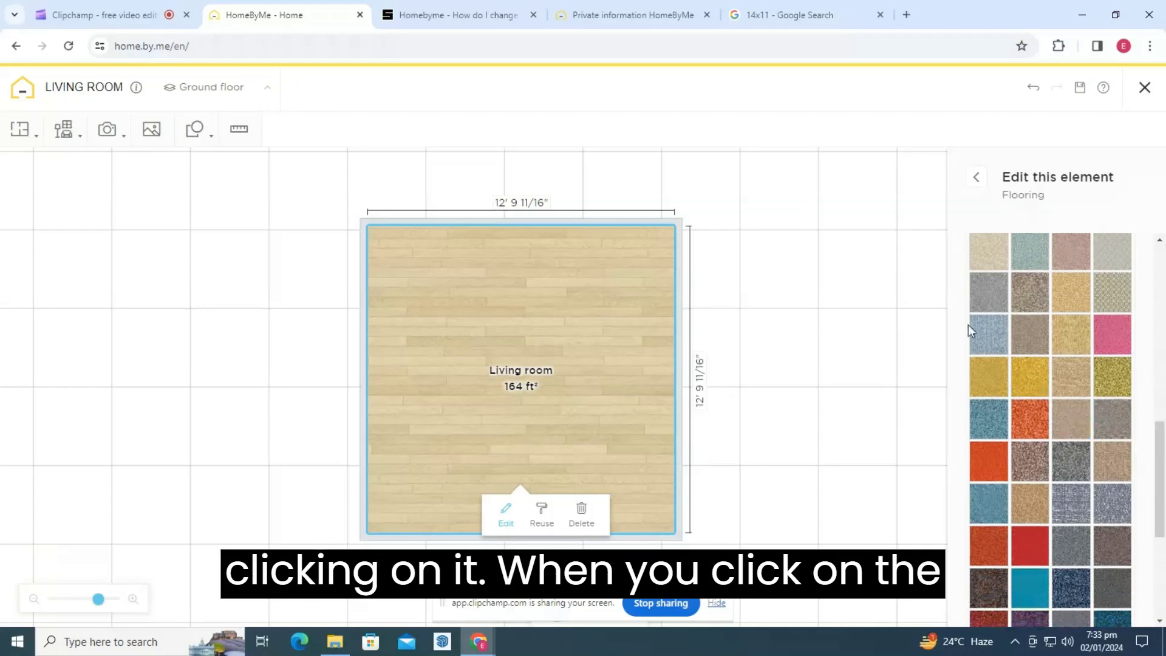
{"action": "left_click", "coordinate": [990, 340]}
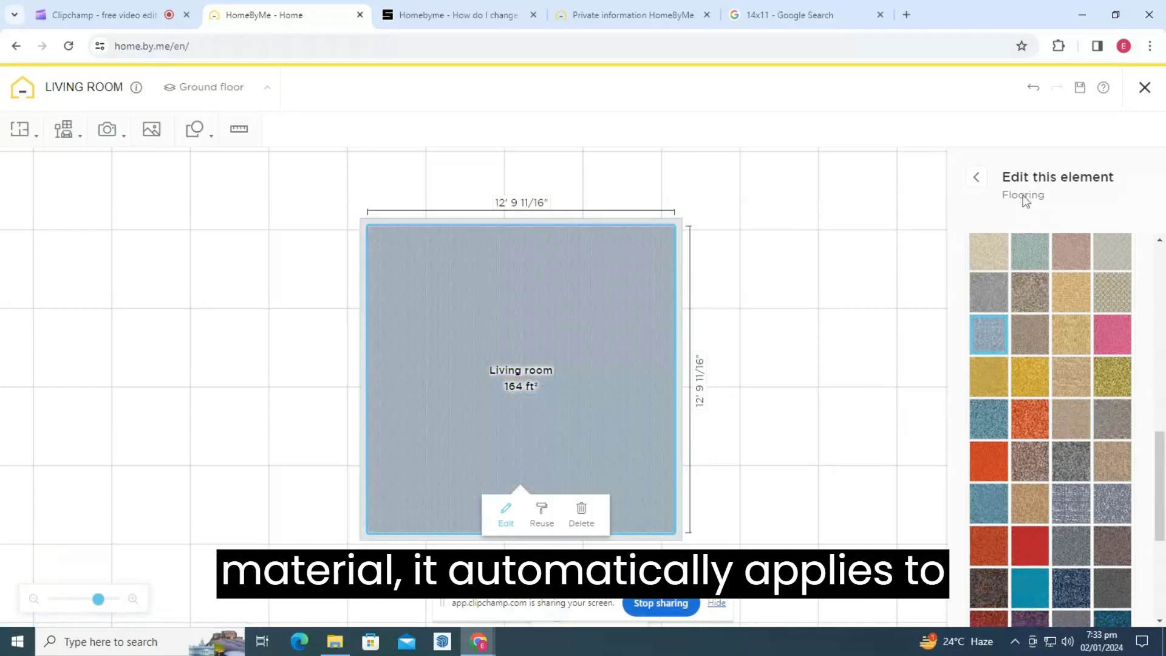
{"action": "left_click", "coordinate": [975, 177]}
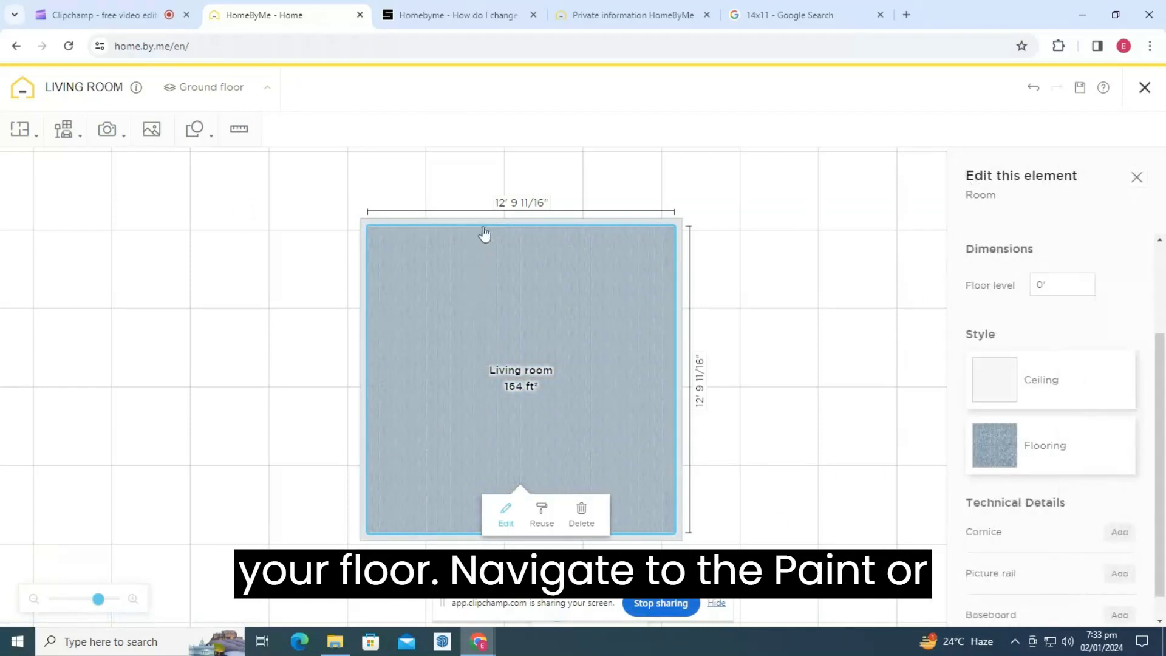
- In the 3D view, cover the back wall with a tan satin paint from the orange colour range
{"action": "left_click", "coordinate": [589, 609]}
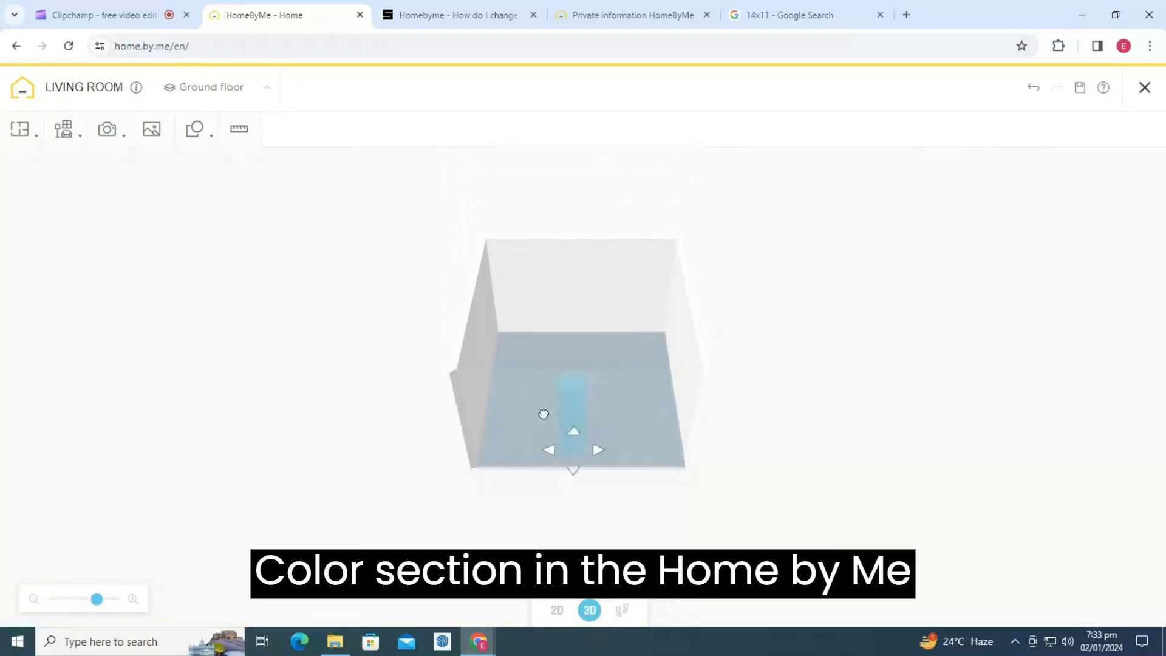
{"action": "left_click_drag", "start_coordinate": [544, 414], "coordinate": [658, 393]}
{"action": "left_click", "coordinate": [649, 252]}
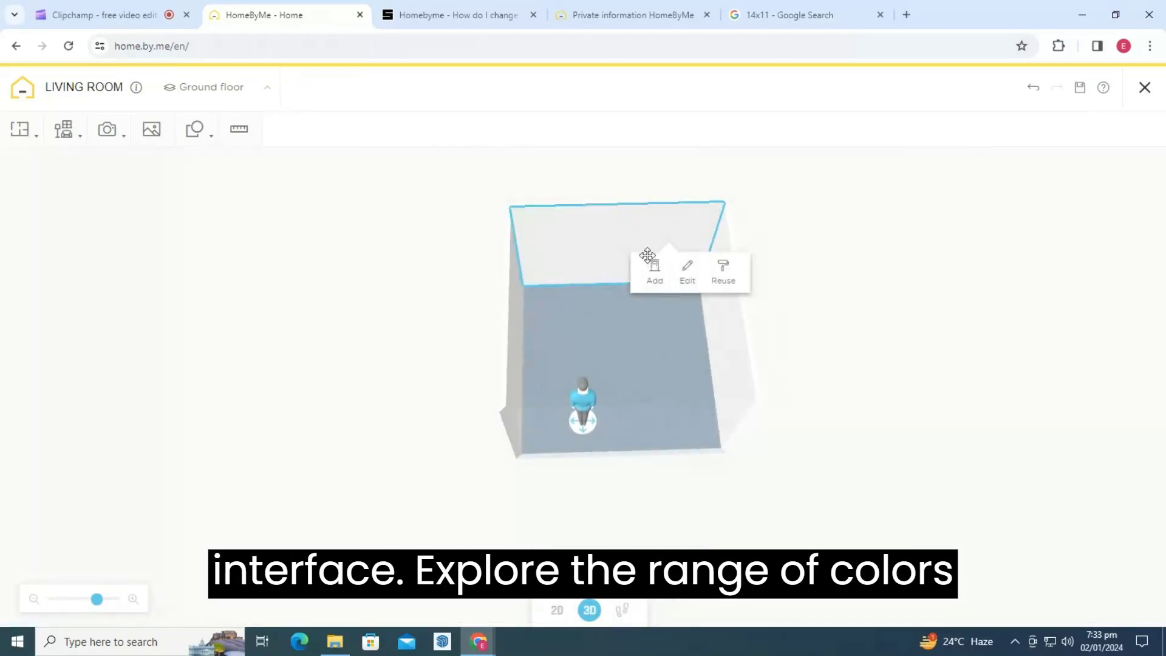
{"action": "left_click", "coordinate": [691, 278]}
{"action": "left_click", "coordinate": [1015, 289]}
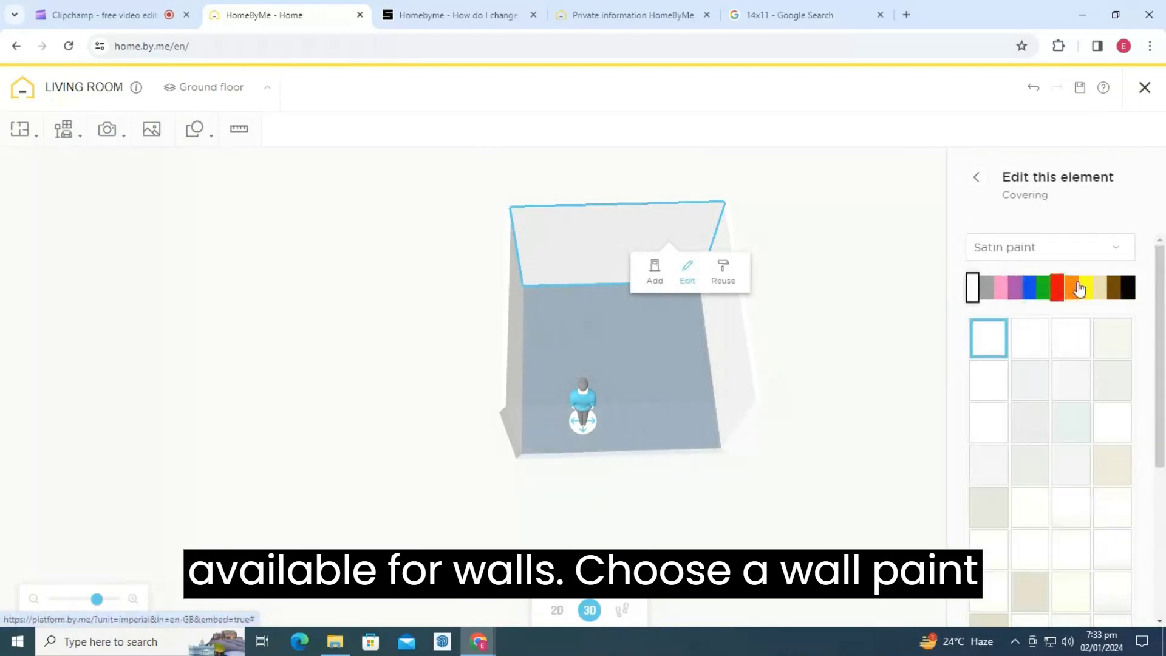
{"action": "left_click", "coordinate": [1071, 292]}
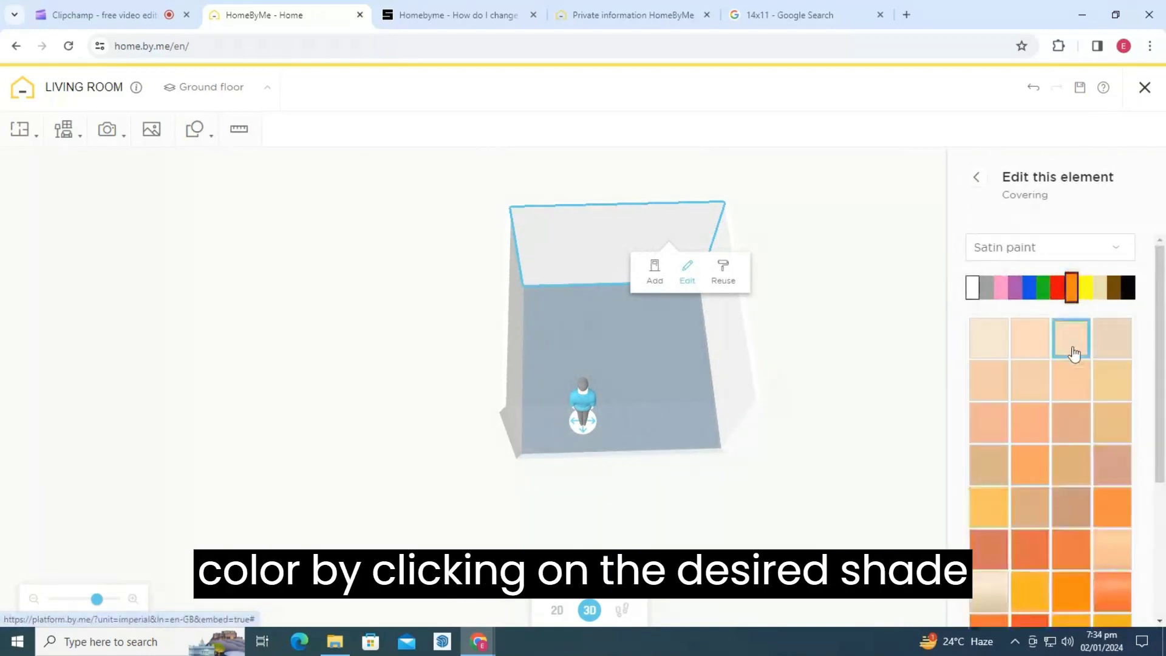
{"action": "left_click", "coordinate": [1105, 435]}
- Cover the unpainted wall to the right of the tan wall with Ripolin Beige Finland satin paint
{"action": "left_click", "coordinate": [738, 364]}
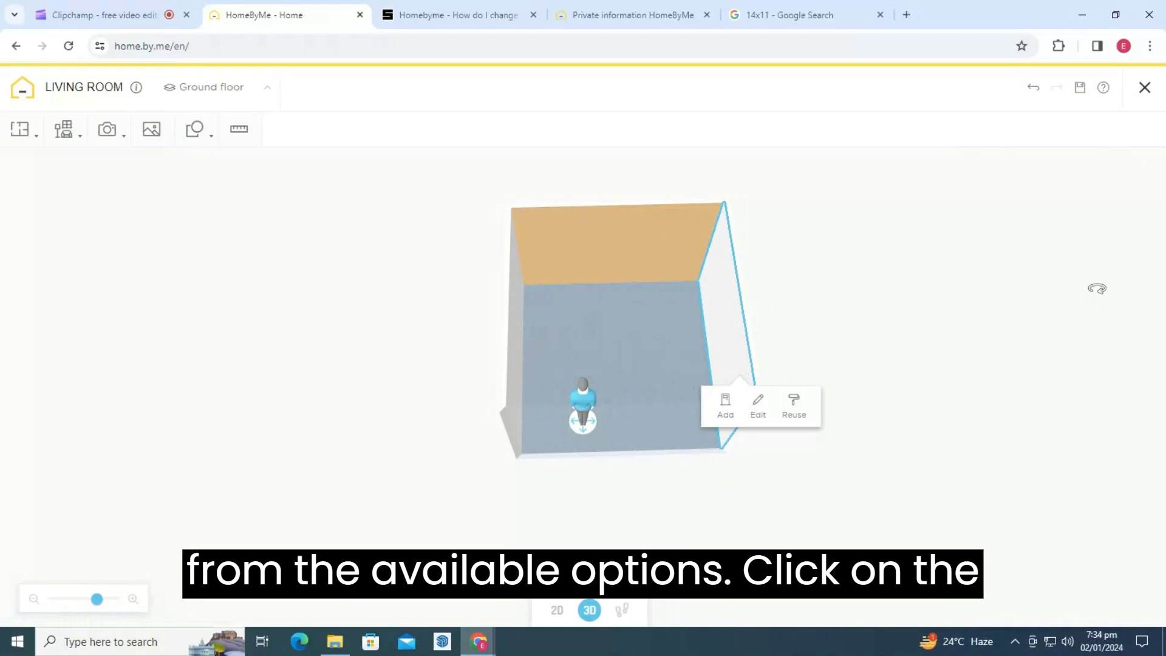
{"action": "left_click", "coordinate": [762, 418]}
{"action": "left_click", "coordinate": [1033, 313]}
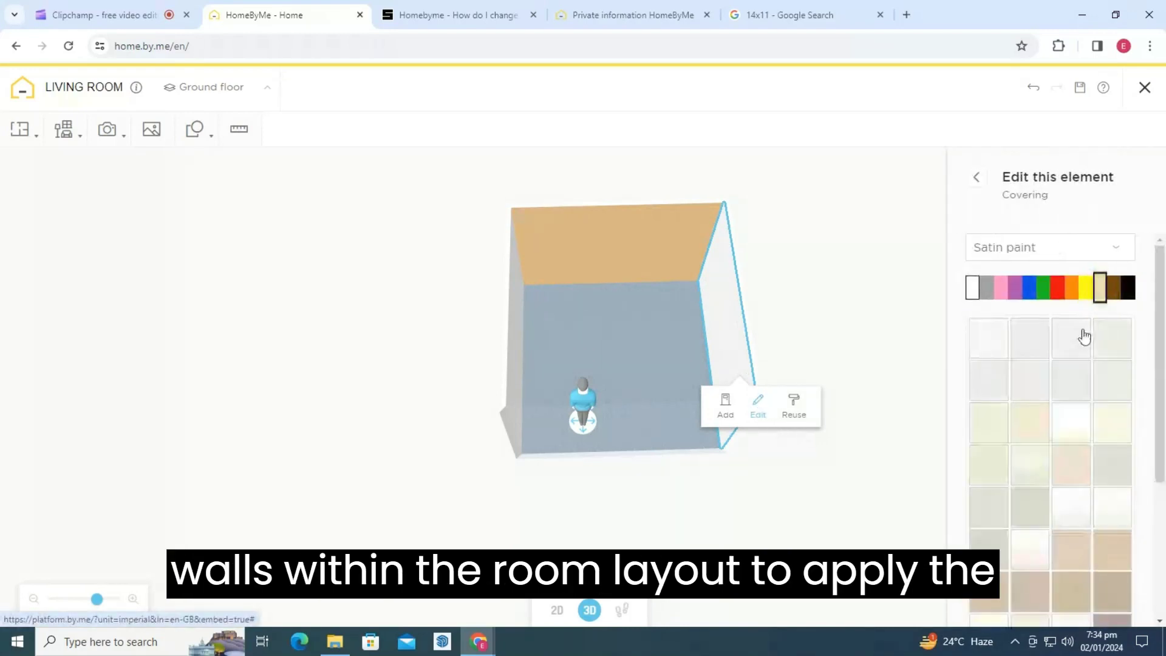
{"action": "left_click", "coordinate": [1071, 340]}
- Reuse the Beige Finland coating on the remaining unpainted walls of the room and validate it
{"action": "left_click", "coordinate": [794, 404]}
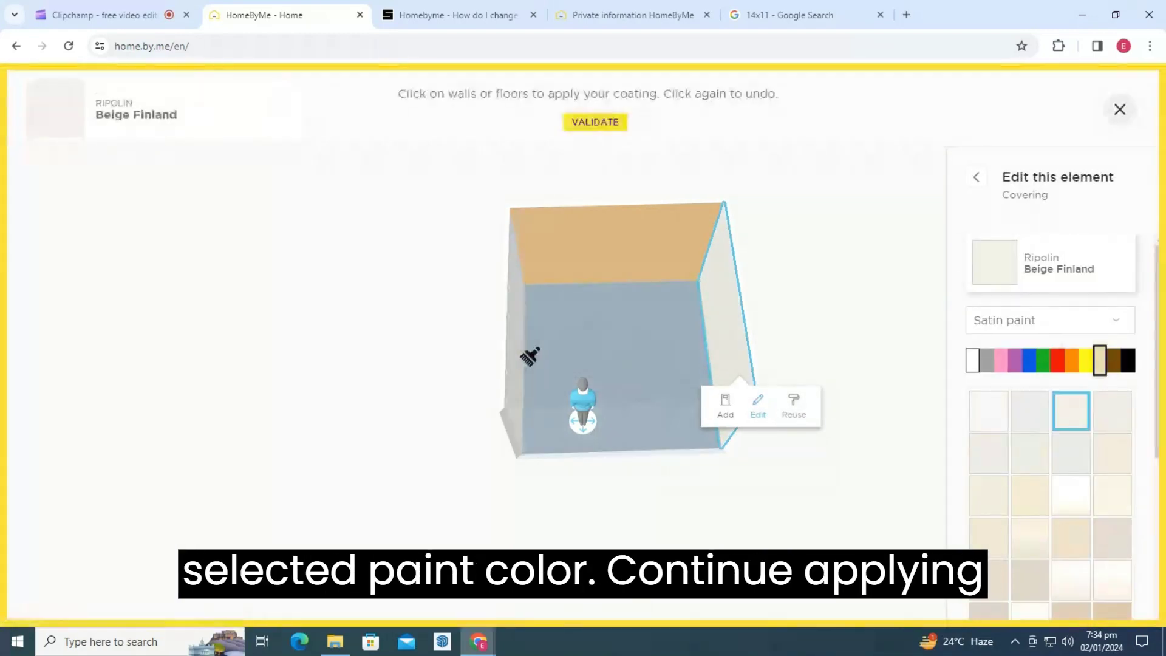
{"action": "mouse_move", "coordinate": [894, 520]}
{"action": "left_mouse_down"}
{"action": "mouse_move", "coordinate": [759, 481]}
{"action": "mouse_move", "coordinate": [721, 380]}
{"action": "left_mouse_up"}
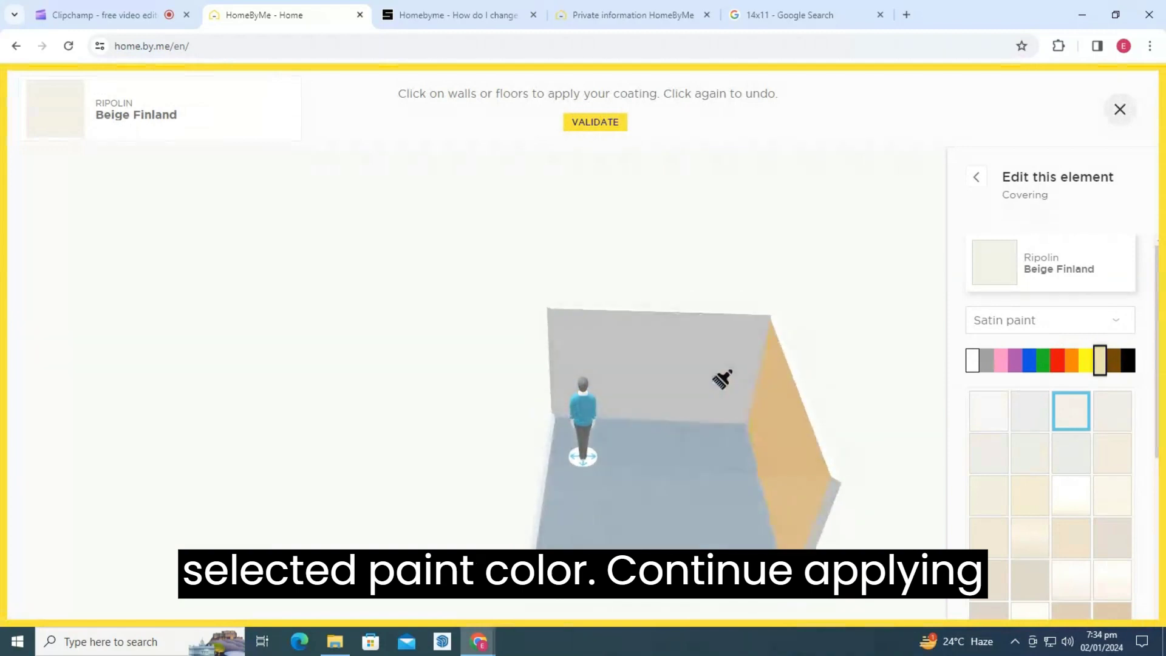
{"action": "left_click_drag", "start_coordinate": [840, 458], "coordinate": [592, 381]}
{"action": "left_click", "coordinate": [592, 381]}
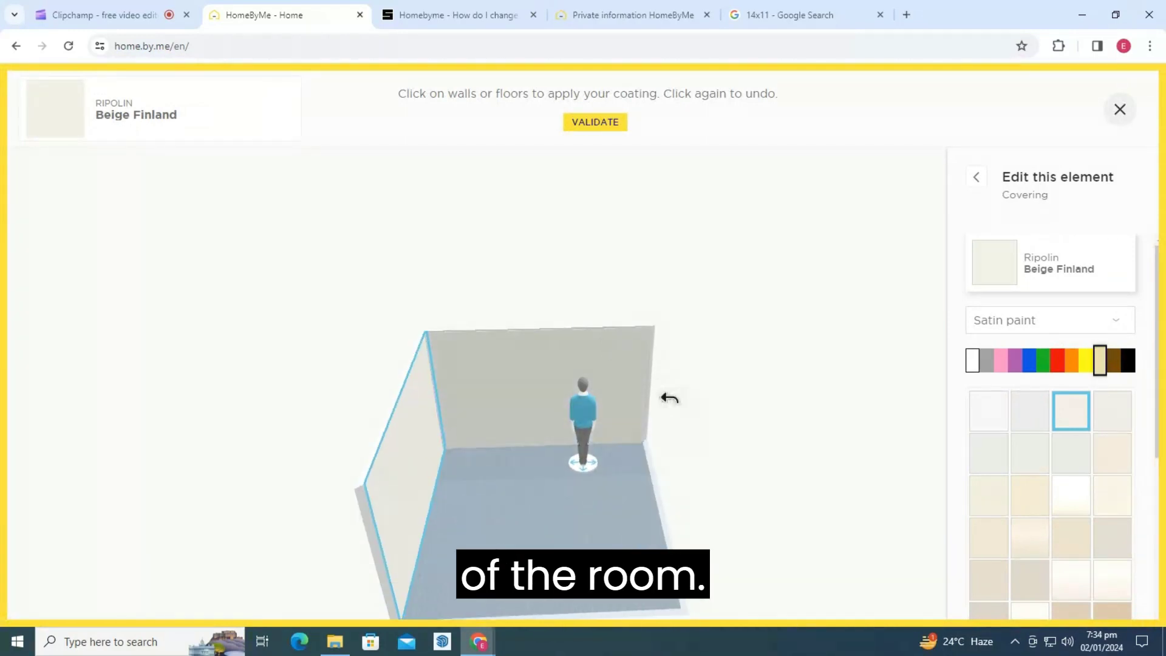
{"action": "left_click", "coordinate": [573, 122]}
- Close the wall covering editor and return to the 3D view of the room
{"action": "mouse_move", "coordinate": [771, 479]}
{"action": "left_mouse_down"}
{"action": "mouse_move", "coordinate": [656, 552]}
{"action": "mouse_move", "coordinate": [497, 502]}
{"action": "mouse_move", "coordinate": [466, 505]}
{"action": "mouse_move", "coordinate": [698, 425]}
{"action": "left_mouse_up"}
{"action": "left_click", "coordinate": [722, 364]}
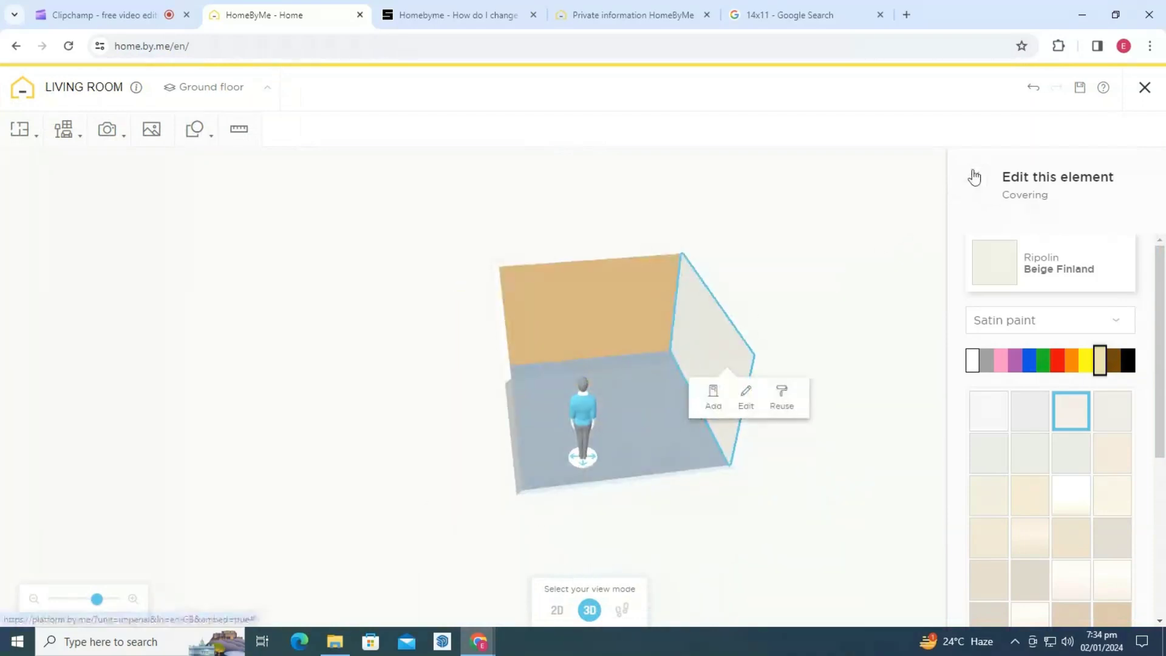
{"action": "left_click", "coordinate": [976, 177]}
{"action": "left_click", "coordinate": [657, 467]}
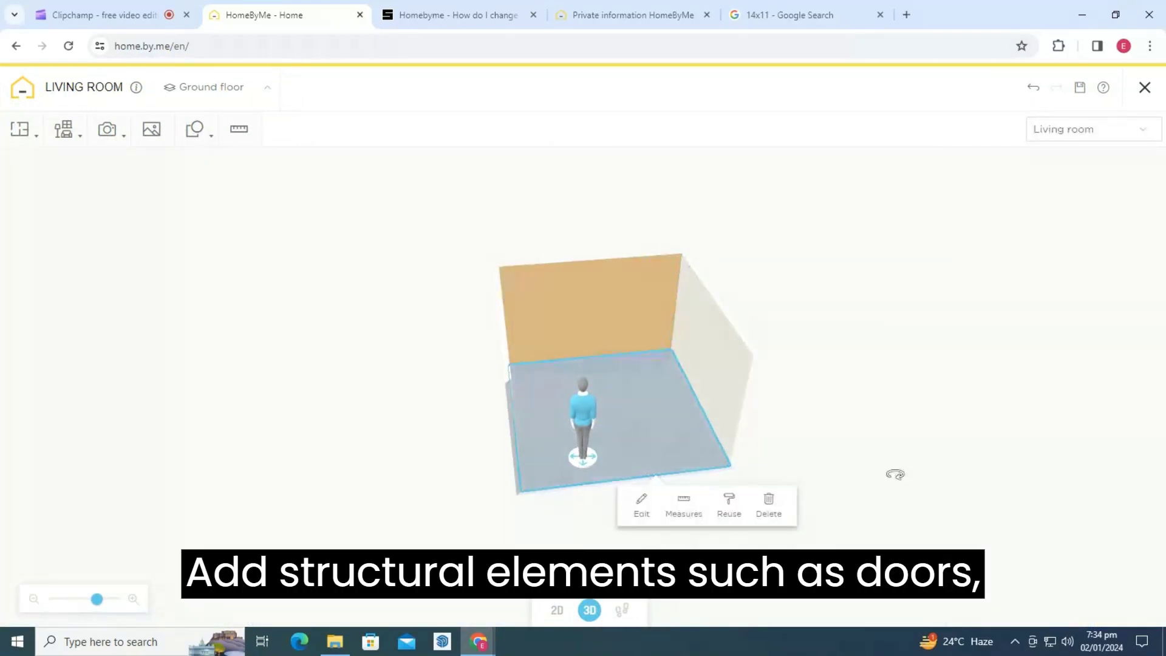
- From the grey wall facing the view, open the folding interior doors catalogue and choose the wooden door with horizontal panels
{"action": "left_click_drag", "start_coordinate": [895, 474], "coordinate": [607, 461]}
{"action": "left_click", "coordinate": [530, 367]}
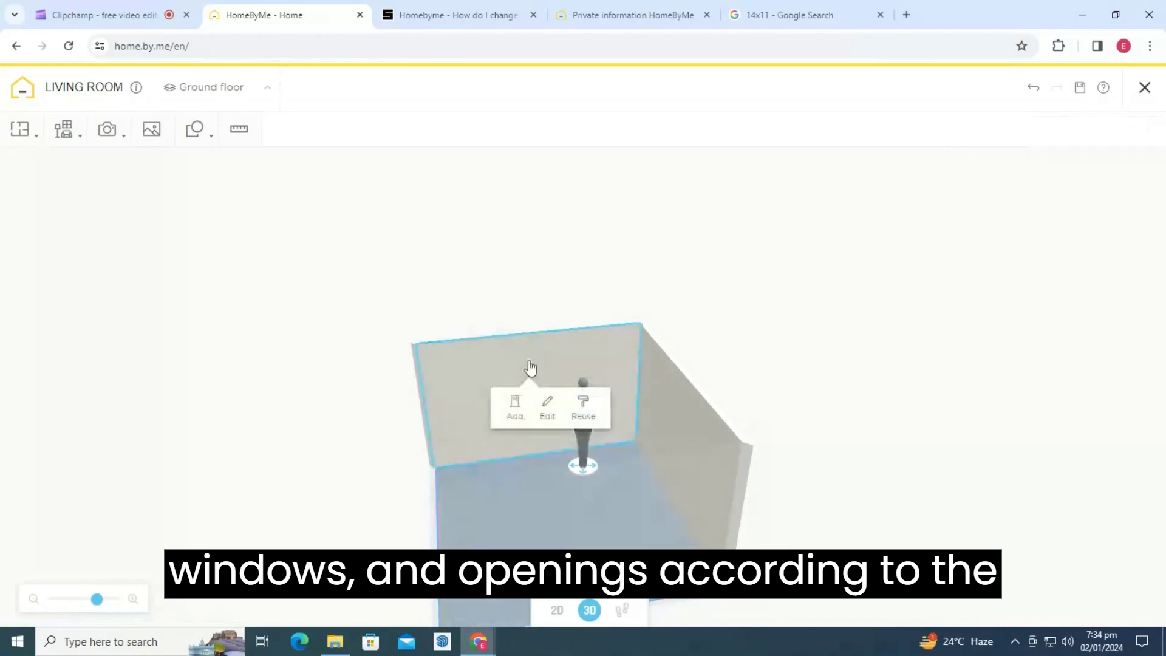
{"action": "left_click", "coordinate": [516, 408]}
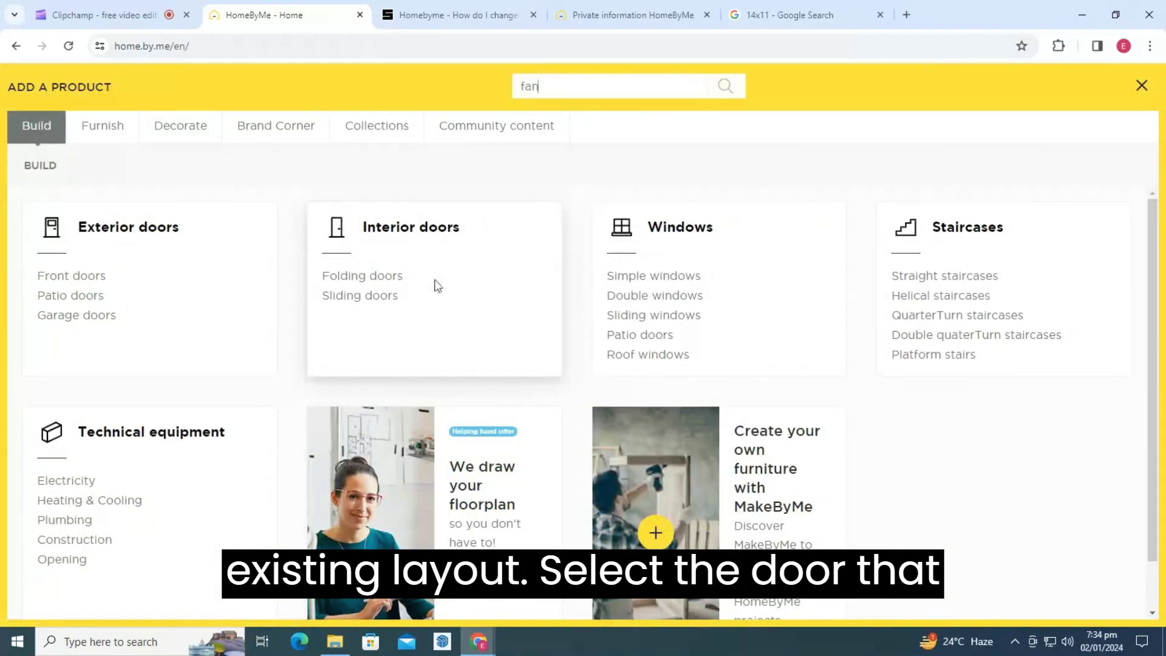
{"action": "left_click", "coordinate": [358, 276]}
{"action": "scroll", "coordinate": [1164, 326], "scroll_direction": "down", "scroll_amount": 5}
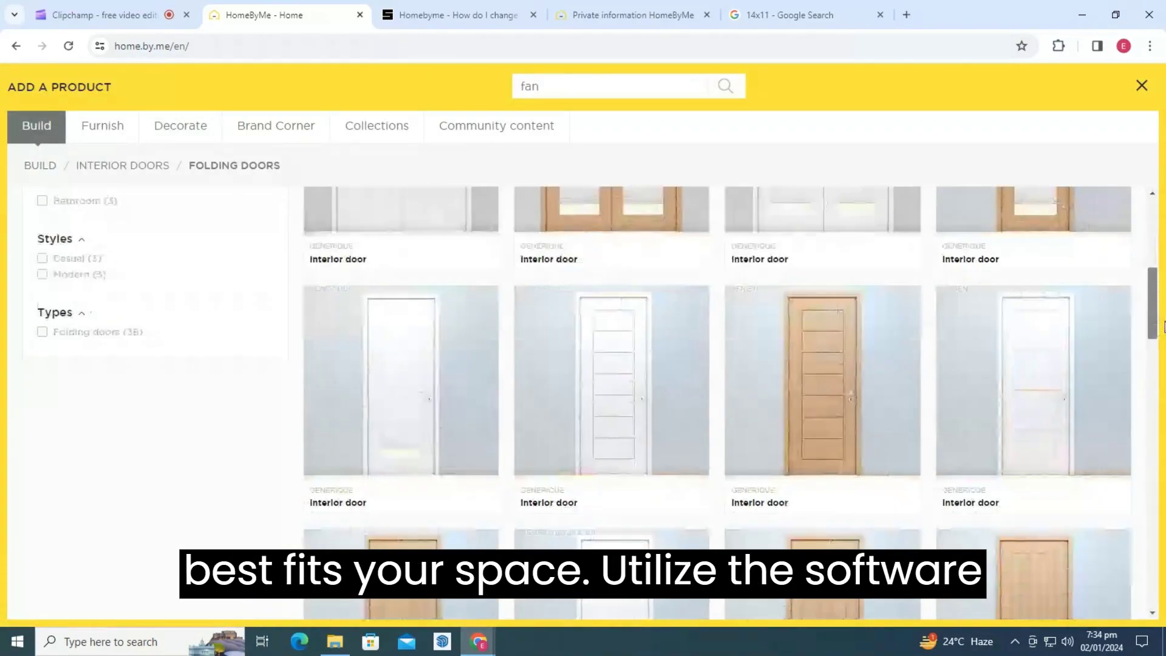
{"action": "scroll", "coordinate": [1164, 327], "scroll_direction": "down", "scroll_amount": 4}
{"action": "mouse_move", "coordinate": [815, 410]}
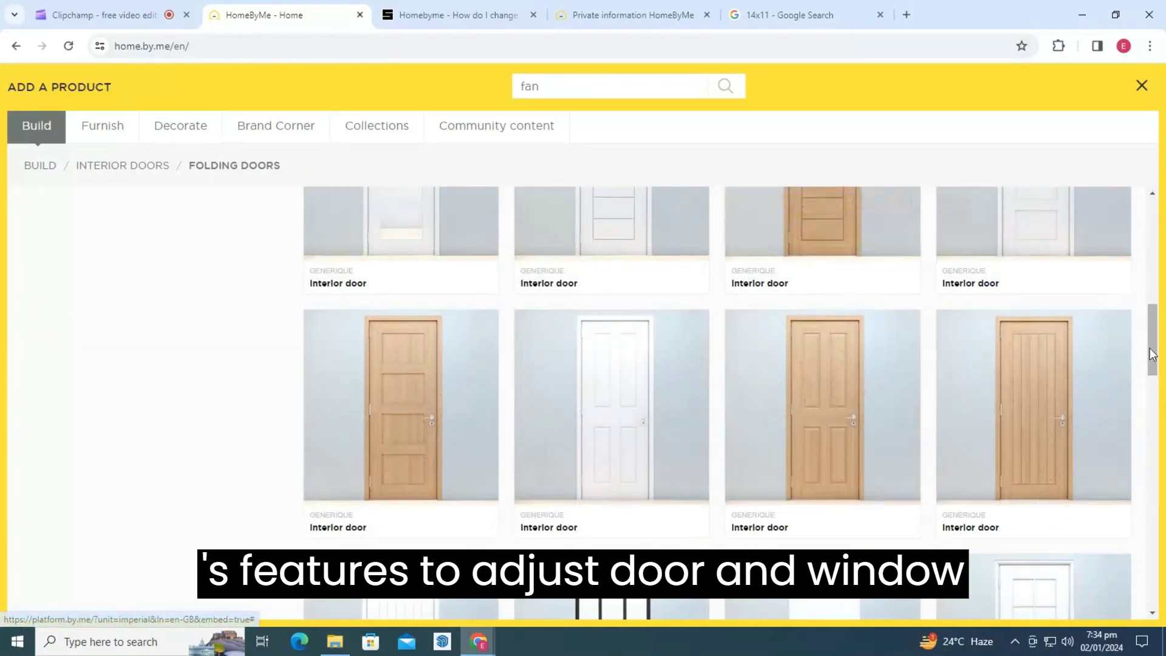
{"action": "scroll", "coordinate": [1152, 354], "scroll_direction": "up", "scroll_amount": 4}
{"action": "left_click", "coordinate": [821, 378]}
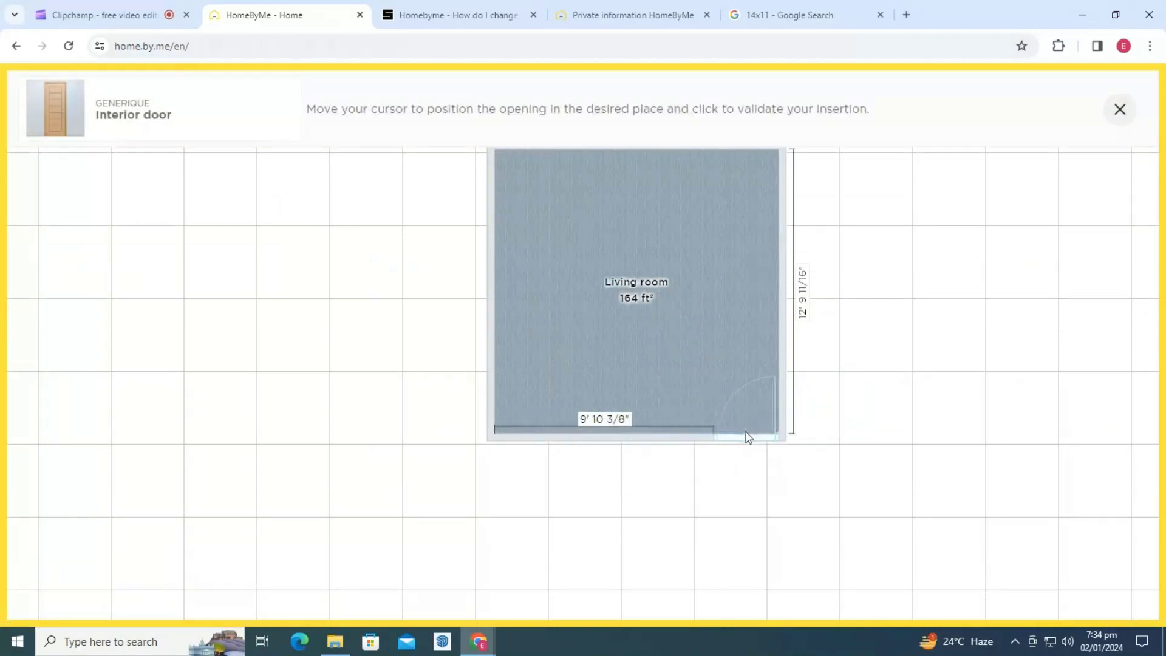
- Place the door at the right end of the plan's bottom wall and narrow it to about 2' 9" wide
{"action": "left_click", "coordinate": [747, 436]}
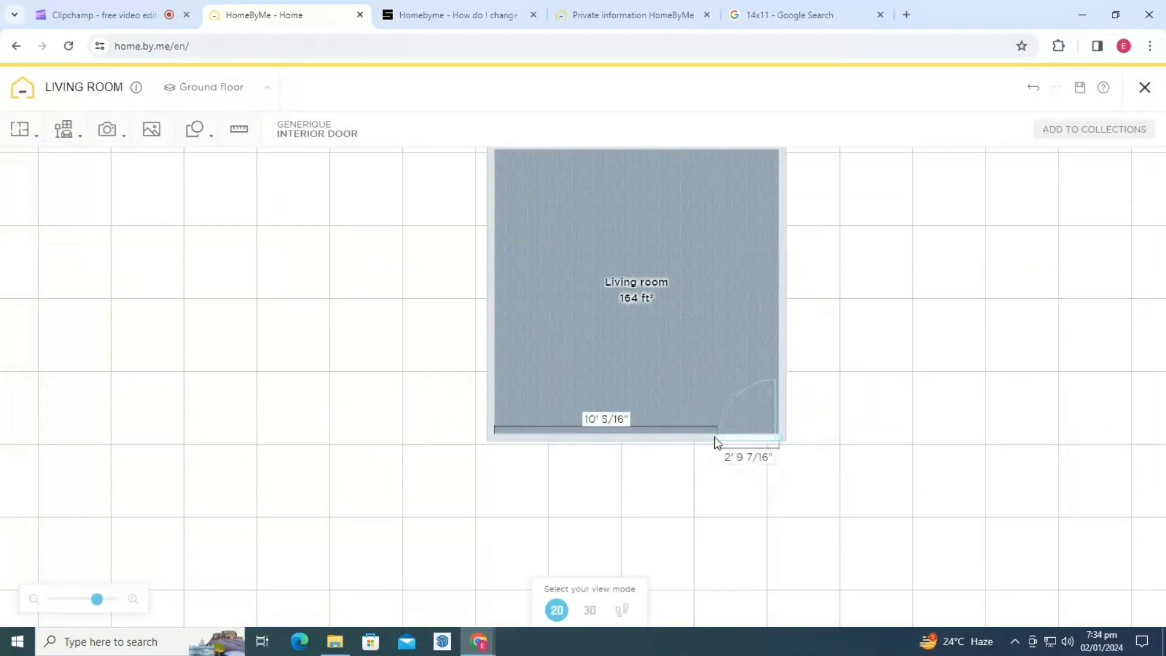
{"action": "left_click_drag", "start_coordinate": [714, 437], "coordinate": [719, 437]}
- Add the white double window from the sliding windows catalogue to the bottom wall, to the left of the door
{"action": "left_click", "coordinate": [663, 438]}
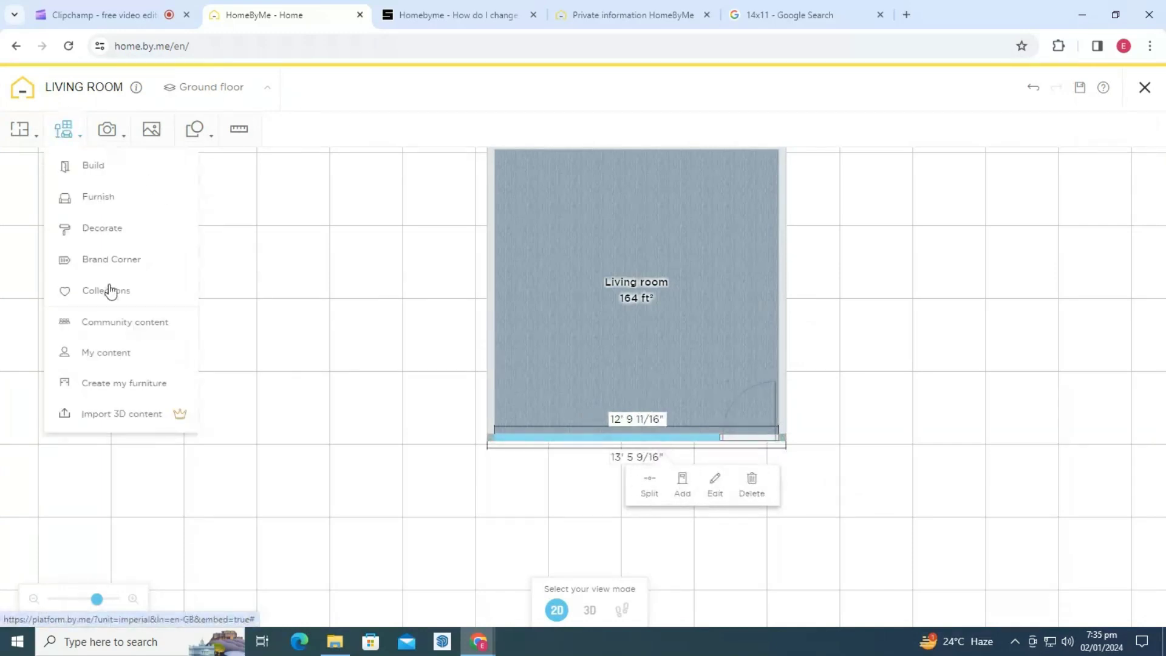
{"action": "mouse_move", "coordinate": [78, 139]}
{"action": "left_click", "coordinate": [93, 165]}
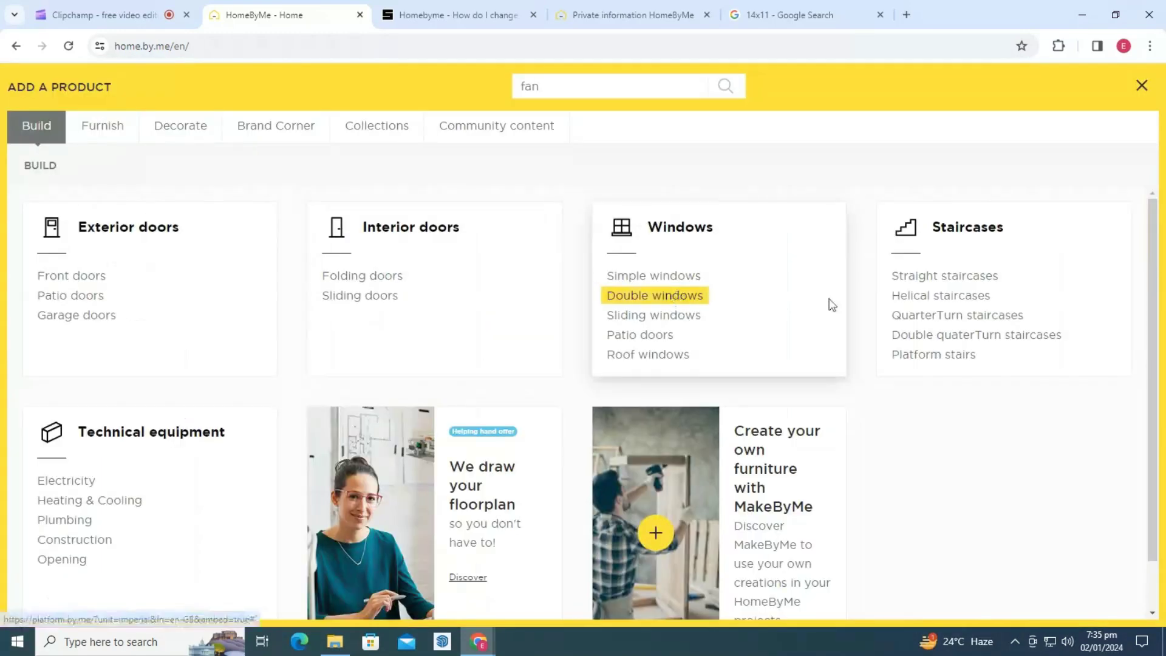
{"action": "left_click", "coordinate": [644, 314]}
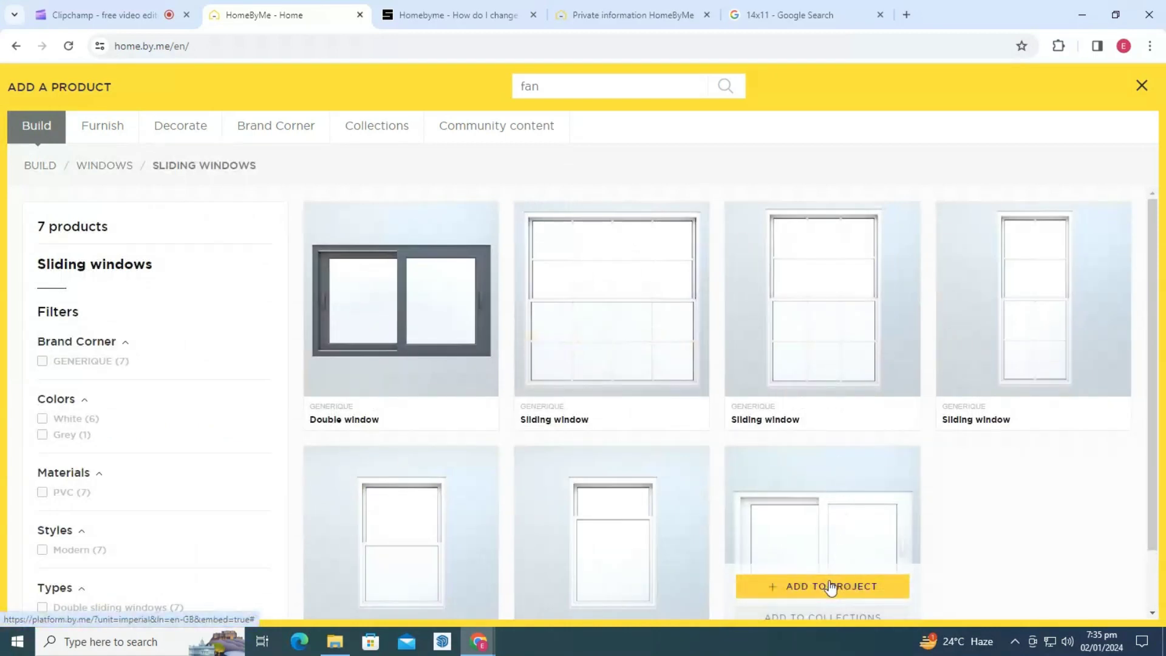
{"action": "left_click", "coordinate": [826, 587]}
{"action": "left_click", "coordinate": [594, 449]}
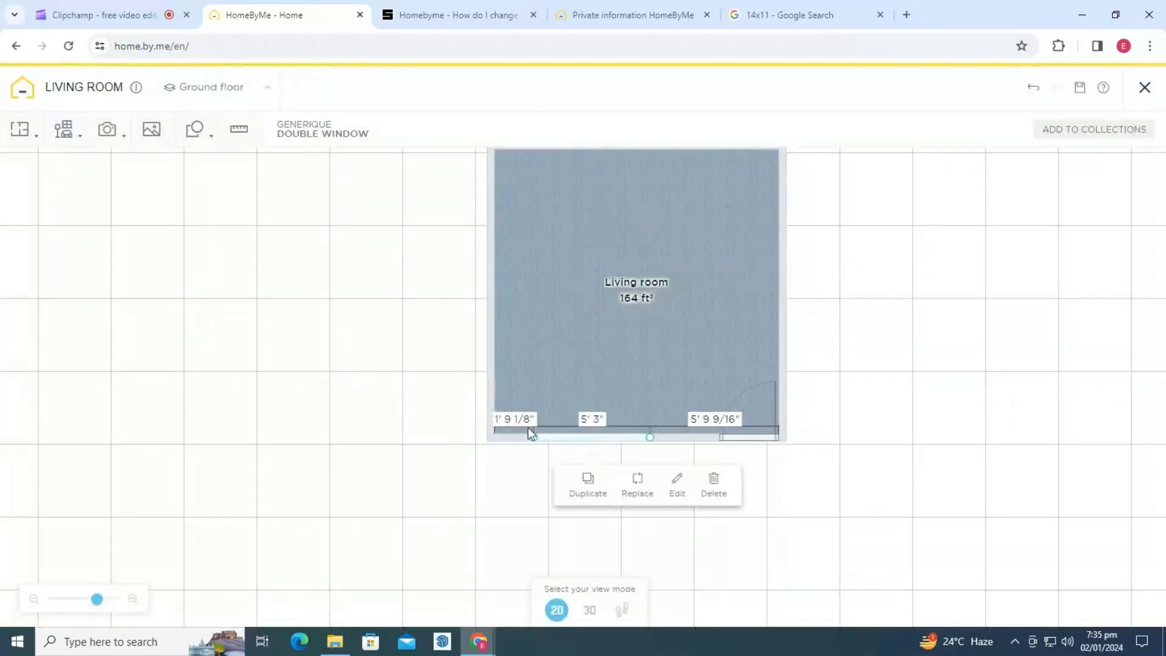
- Set the double window's width to 4'
{"action": "left_click", "coordinate": [595, 417]}
{"action": "type", "text": "4"}
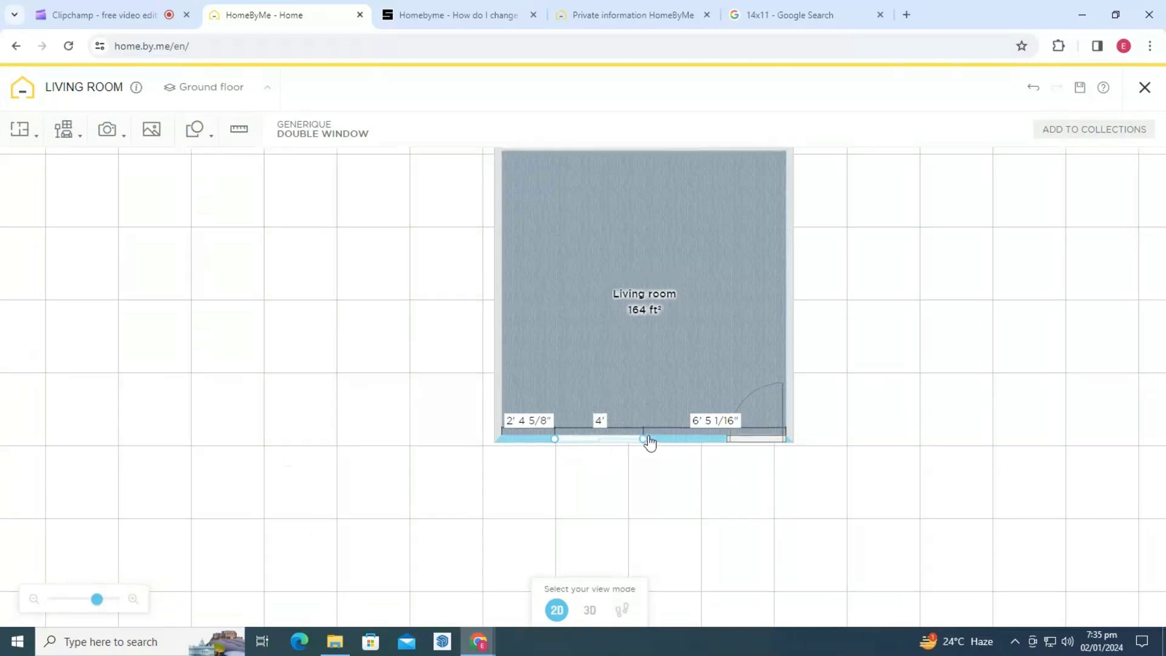
{"action": "left_click", "coordinate": [647, 442]}
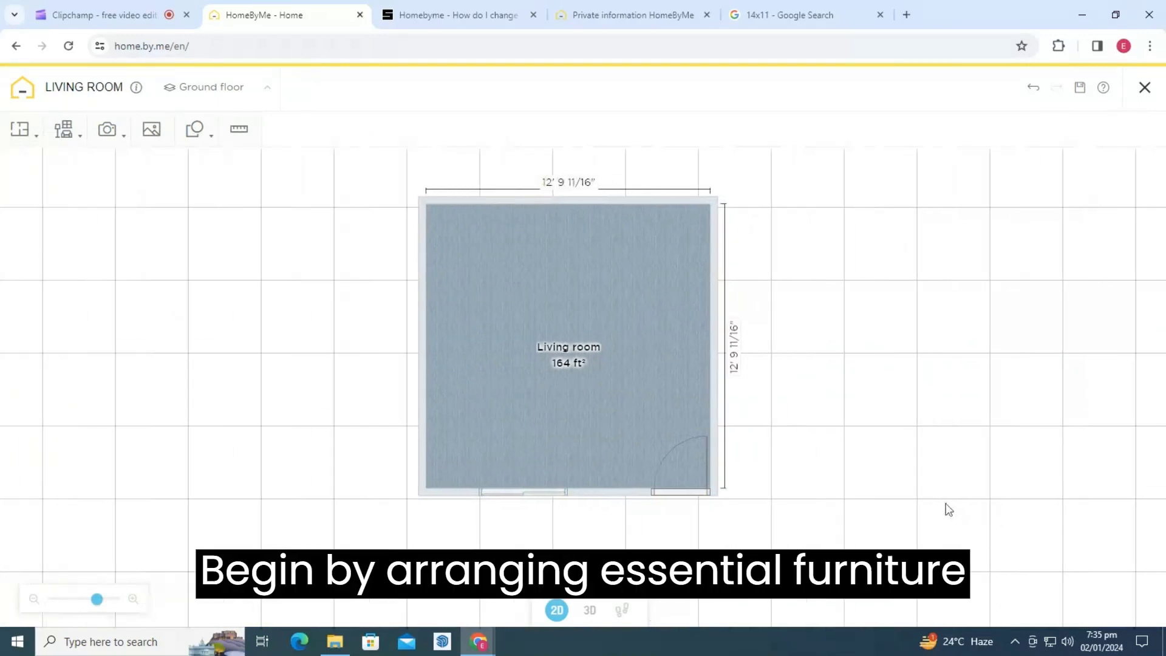
- Browse the living room seating catalogue and narrow it to sofas in the colour Blue
{"action": "left_click", "coordinate": [68, 131]}
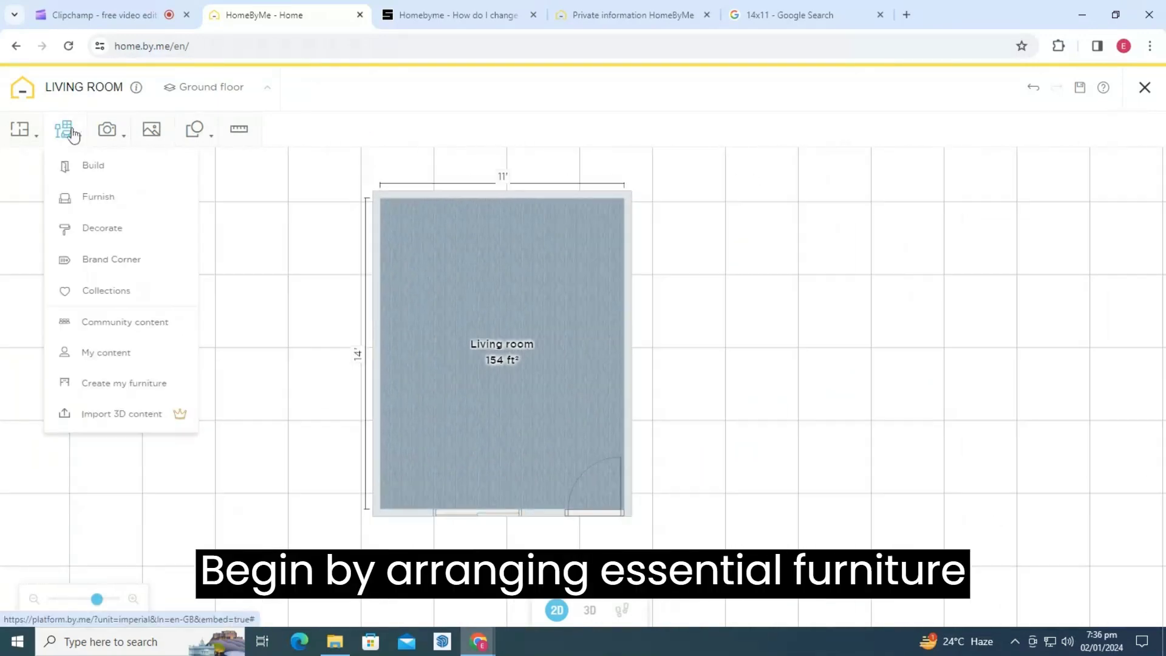
{"action": "left_click", "coordinate": [86, 201]}
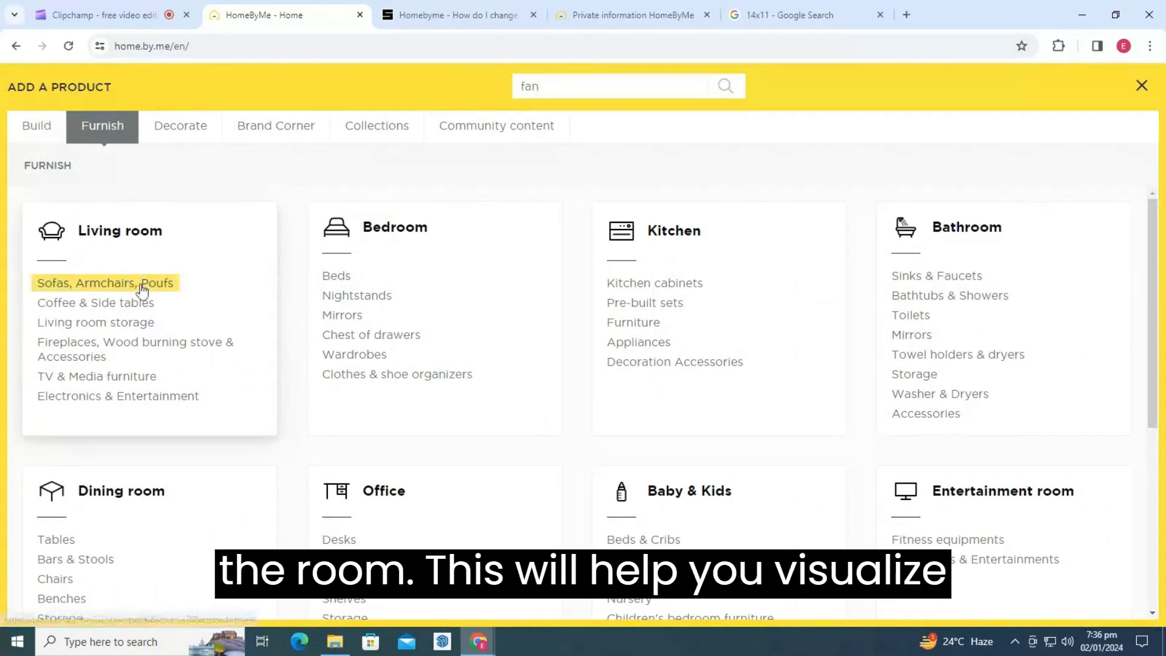
{"action": "left_click", "coordinate": [142, 285]}
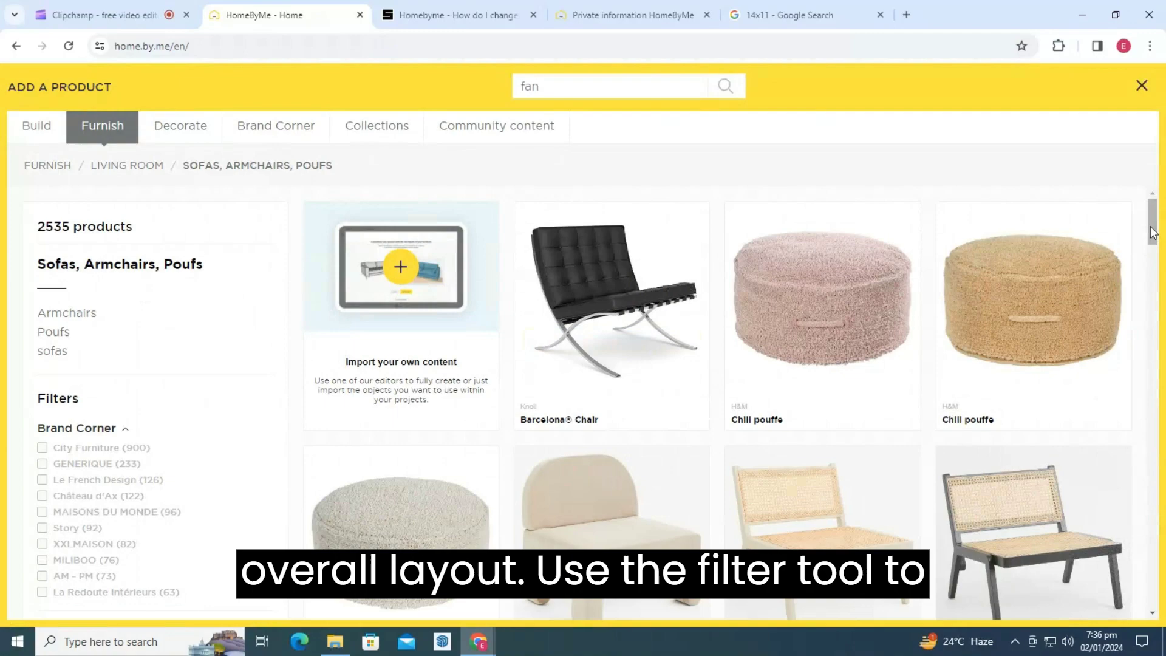
{"action": "scroll", "coordinate": [1154, 251], "scroll_direction": "down", "scroll_amount": 3}
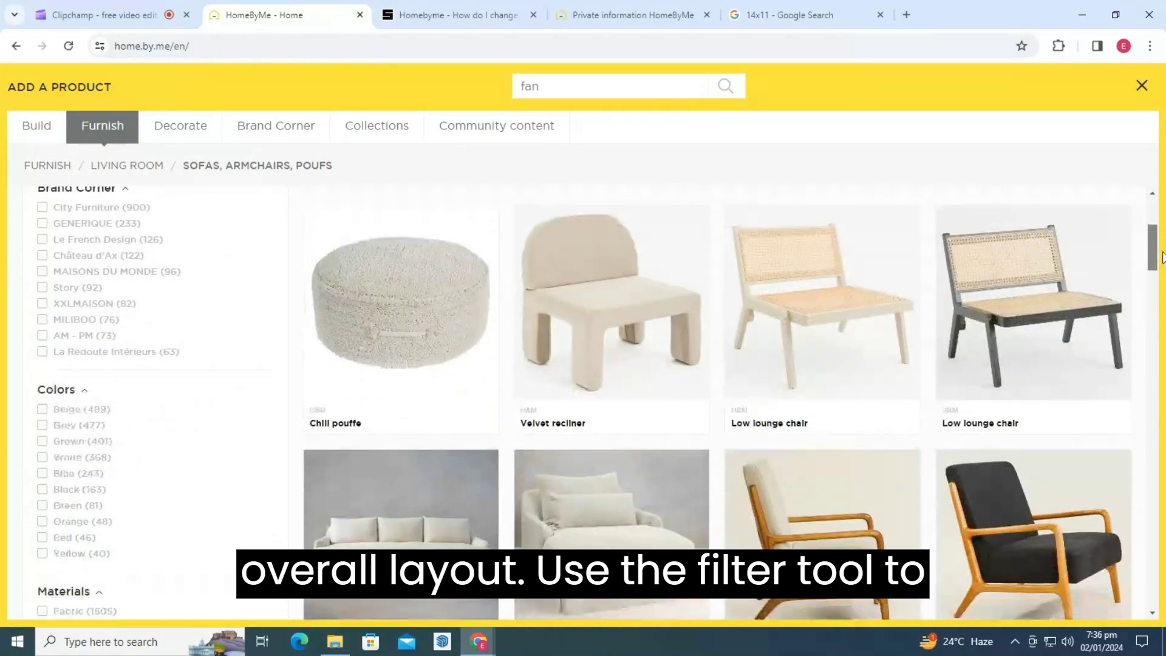
{"action": "scroll", "coordinate": [1163, 250], "scroll_direction": "up", "scroll_amount": 2}
{"action": "scroll", "coordinate": [1162, 246], "scroll_direction": "down", "scroll_amount": 5}
{"action": "scroll", "coordinate": [53, 363], "scroll_direction": "up", "scroll_amount": 10}
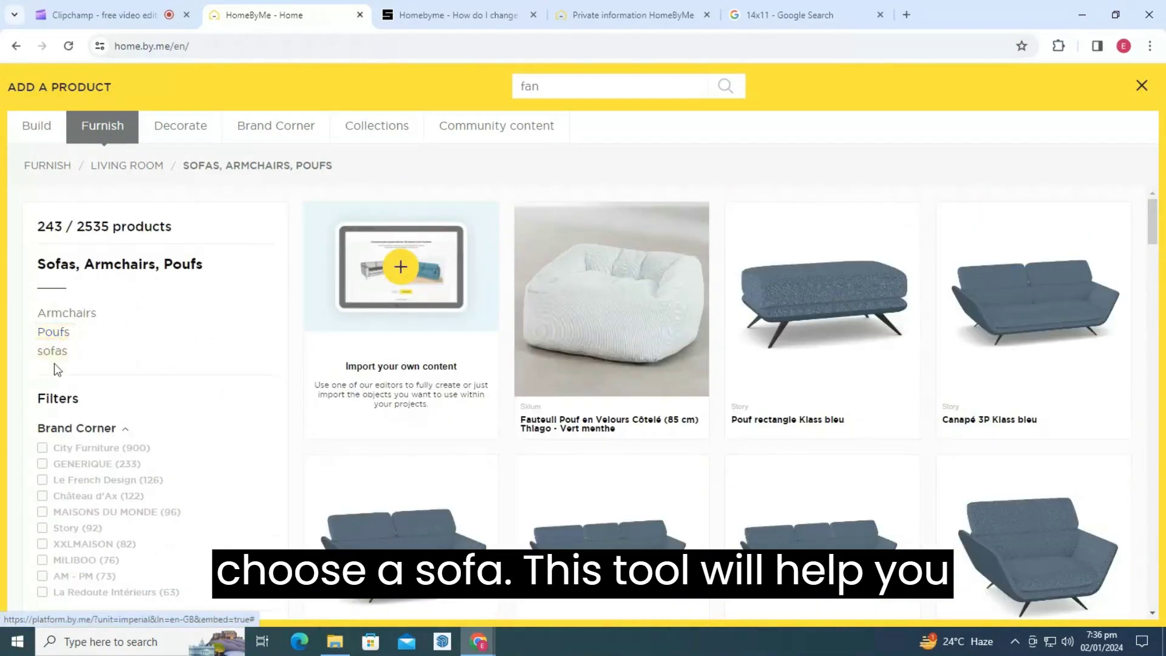
{"action": "left_click", "coordinate": [53, 349]}
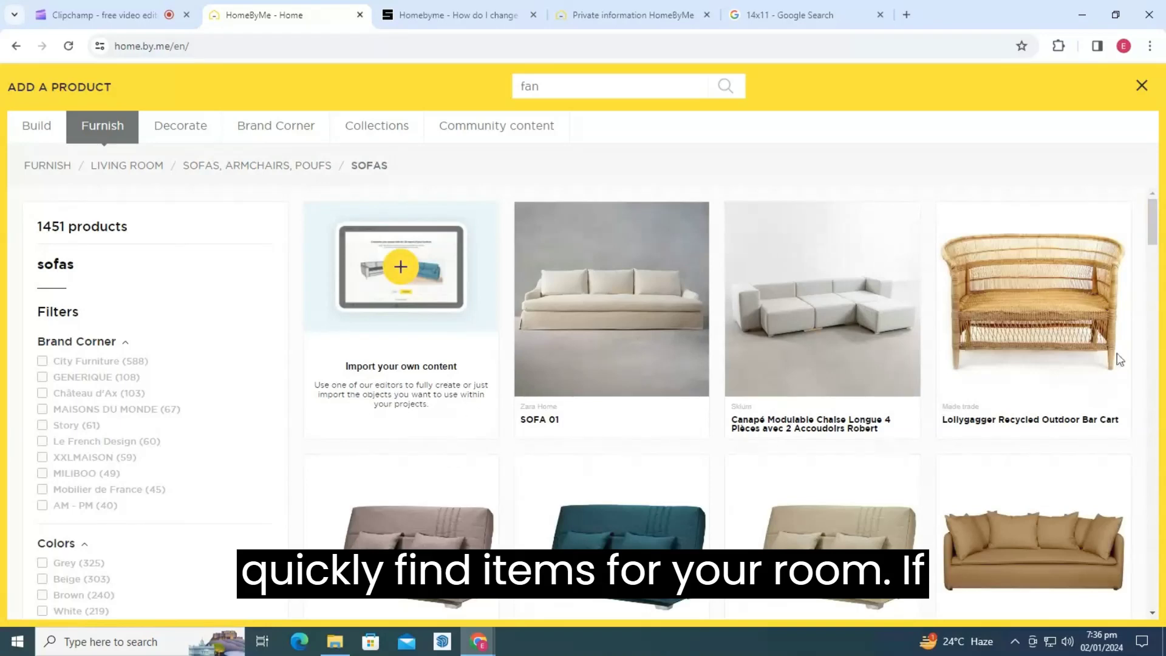
{"action": "scroll", "coordinate": [1154, 271], "scroll_direction": "down", "scroll_amount": 5}
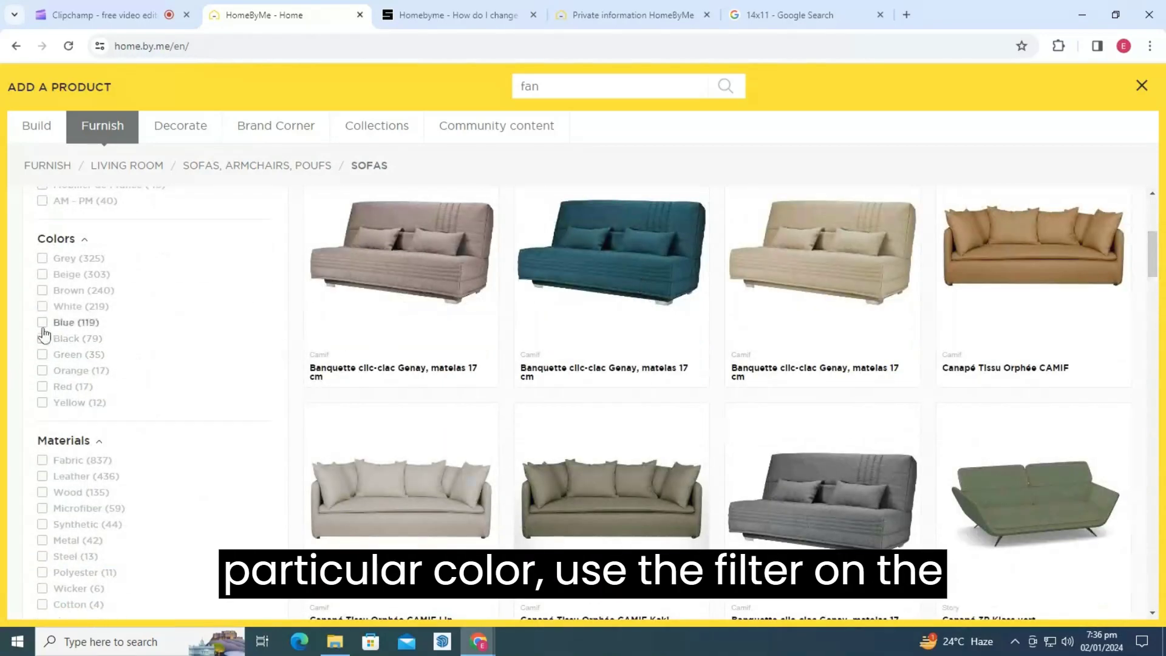
{"action": "left_click", "coordinate": [42, 323]}
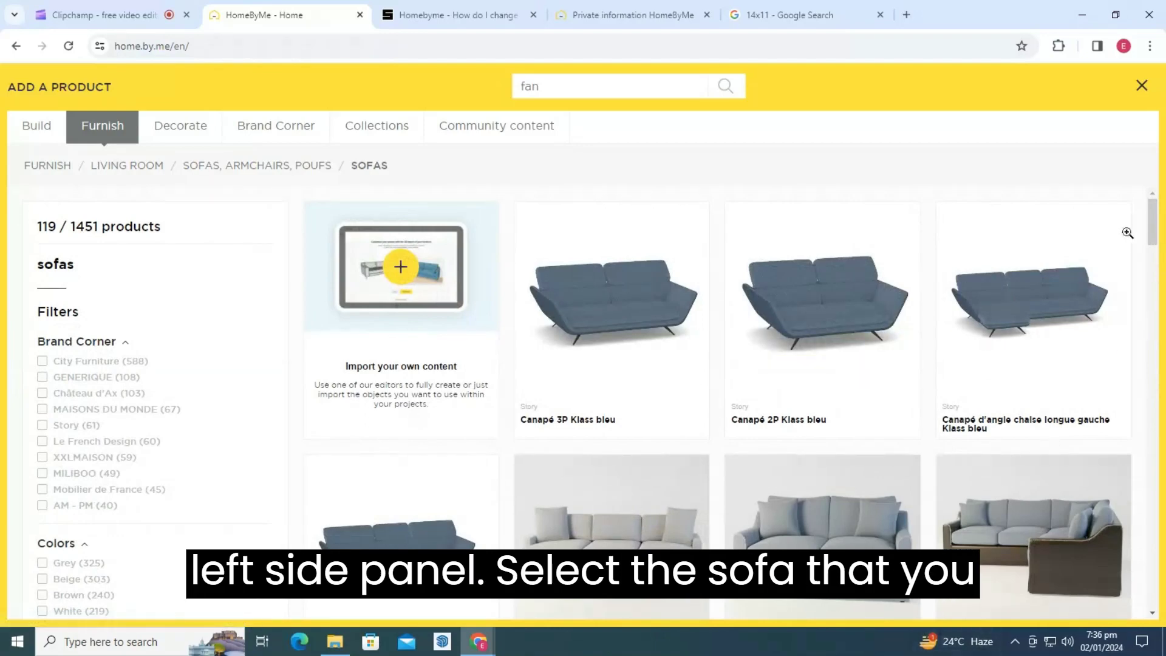
- Add the KU Simone DK Blue Micro Sofa to the project and place it in the middle of the living room's left side
{"action": "left_click_drag", "start_coordinate": [1152, 238], "coordinate": [1162, 285]}
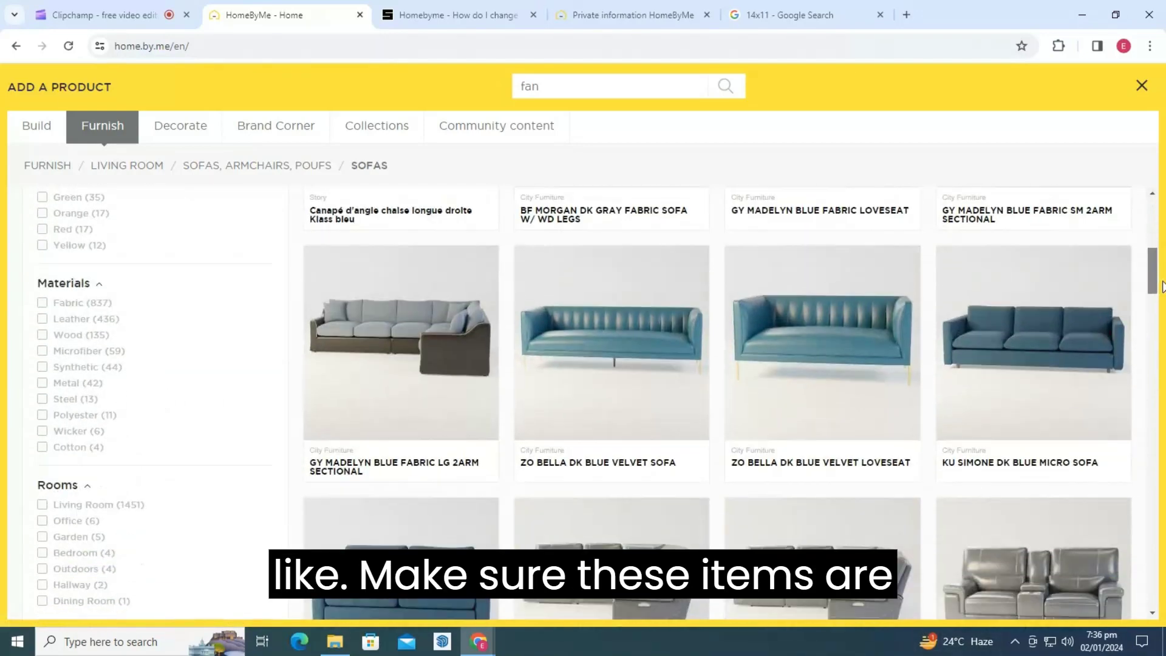
{"action": "mouse_move", "coordinate": [1099, 401]}
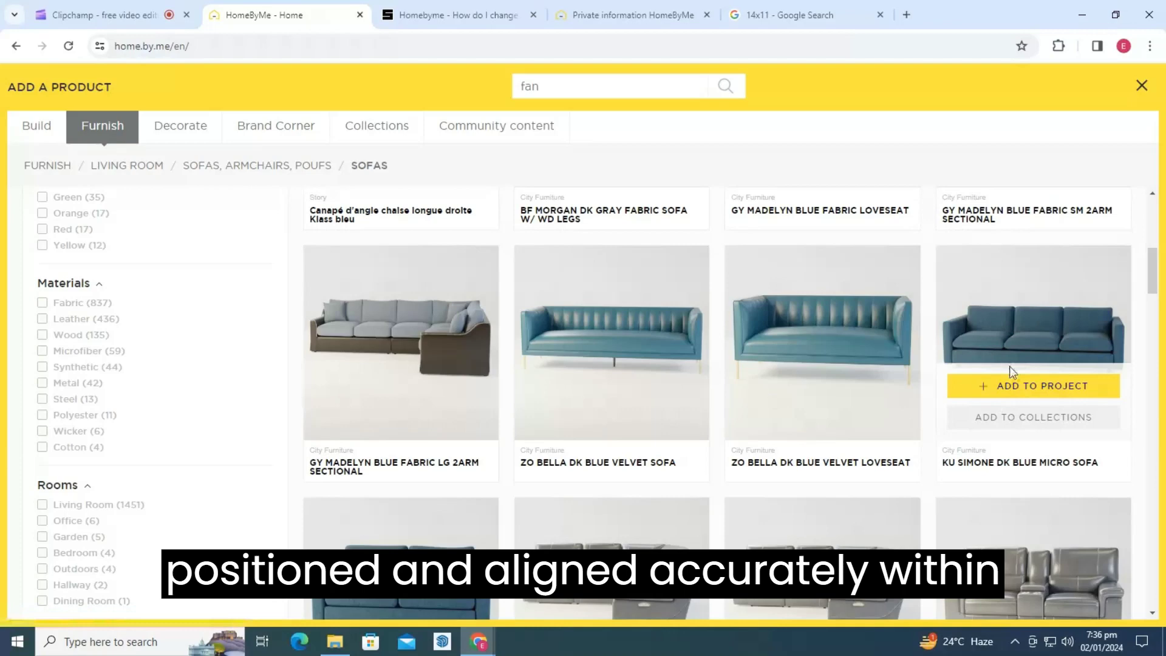
{"action": "left_click", "coordinate": [1019, 387]}
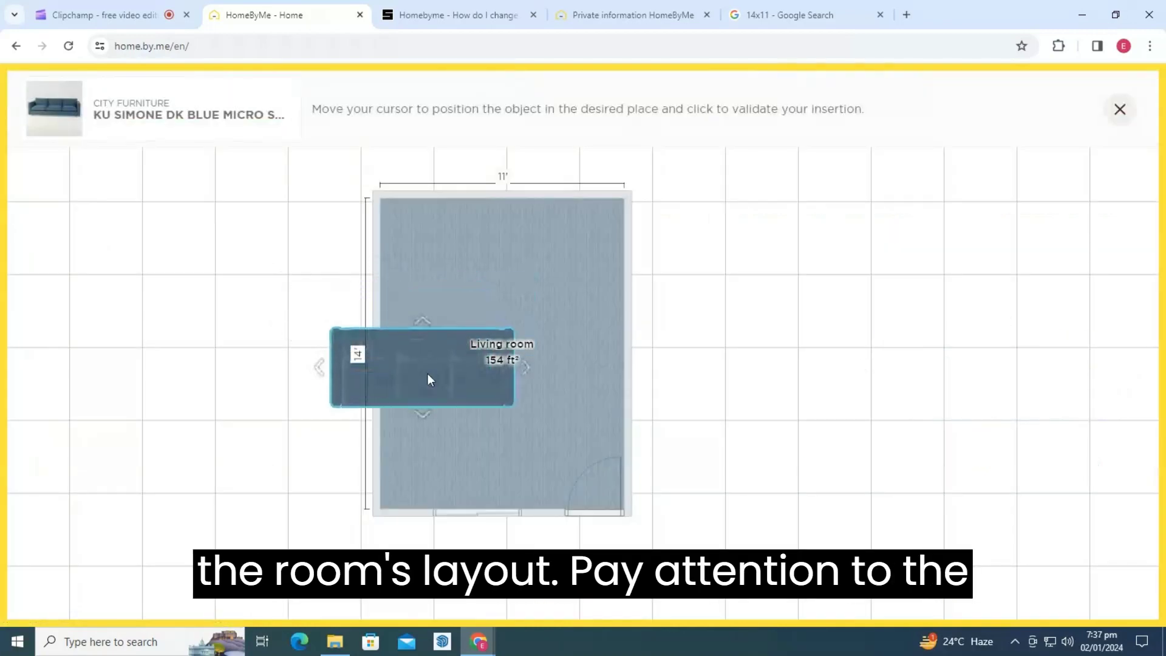
{"action": "left_click", "coordinate": [428, 373]}
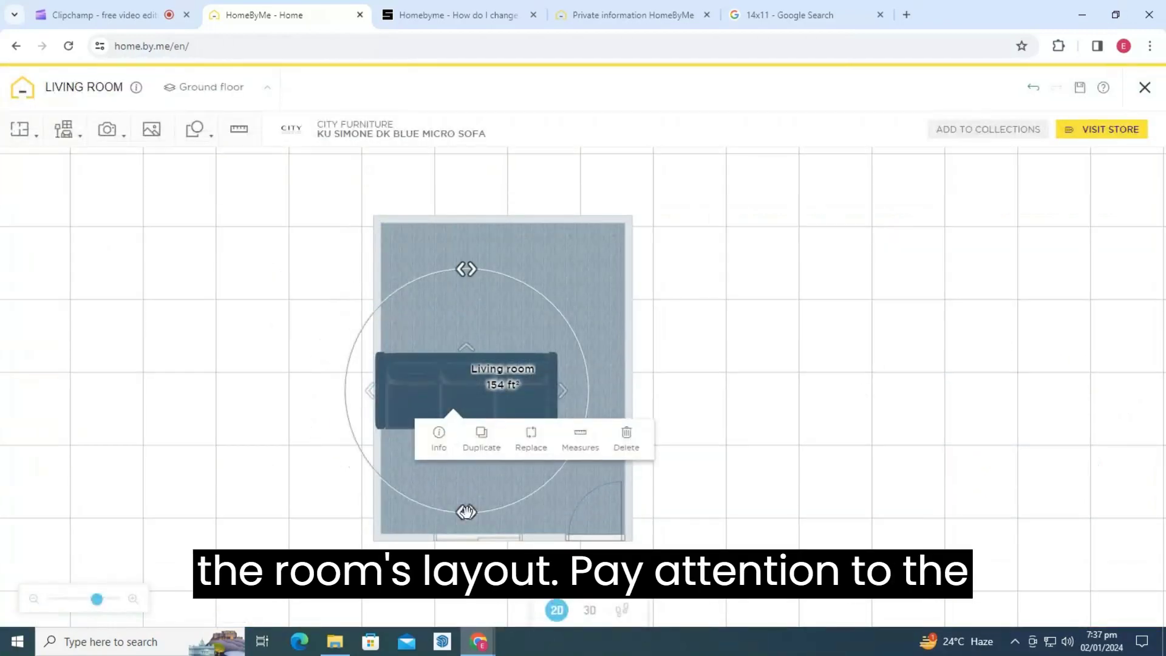
- Rotate the sofa a quarter turn and set its back against the plan's left wall
{"action": "left_click_drag", "start_coordinate": [466, 268], "coordinate": [343, 391]}
{"action": "left_click_drag", "start_coordinate": [447, 419], "coordinate": [411, 443]}
{"action": "left_click", "coordinate": [258, 493]}
- Open the Armchairs category of the living room furniture catalogue and filter it by the colour Grey
{"action": "left_click", "coordinate": [63, 128]}
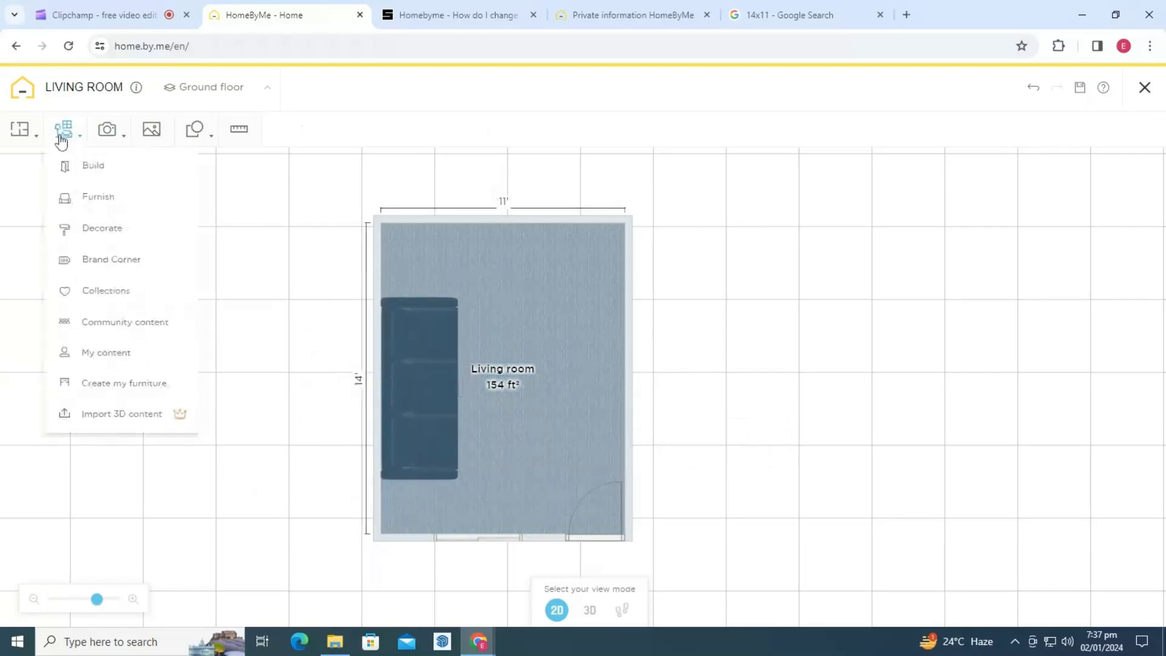
{"action": "left_click", "coordinate": [96, 197]}
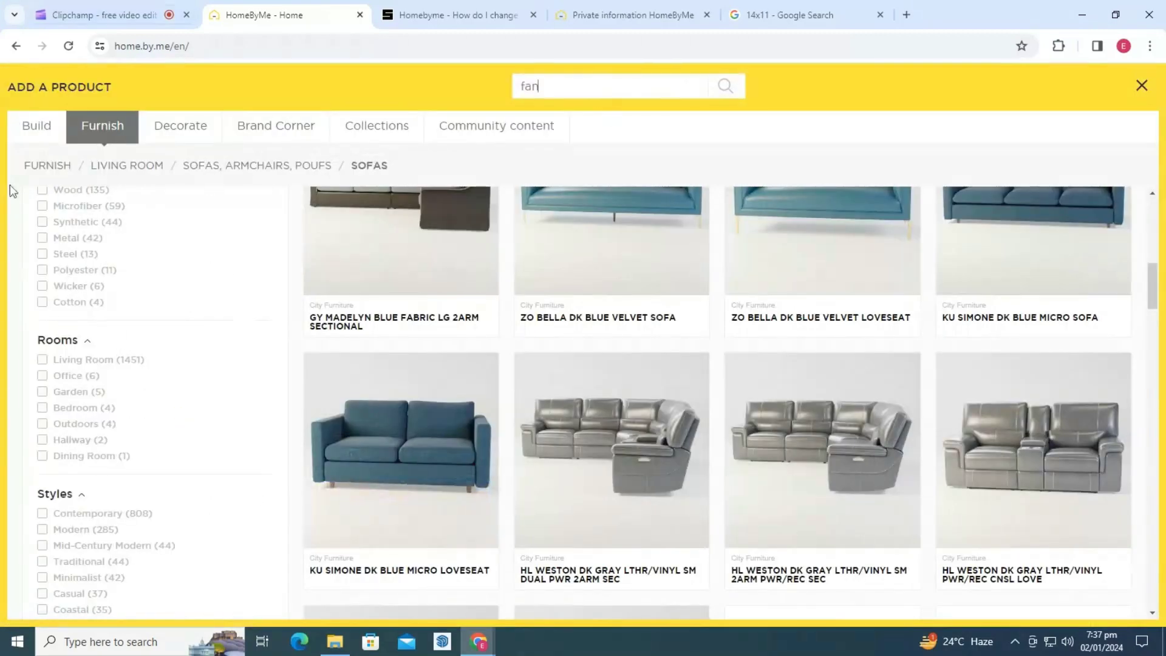
{"action": "left_click", "coordinate": [243, 167]}
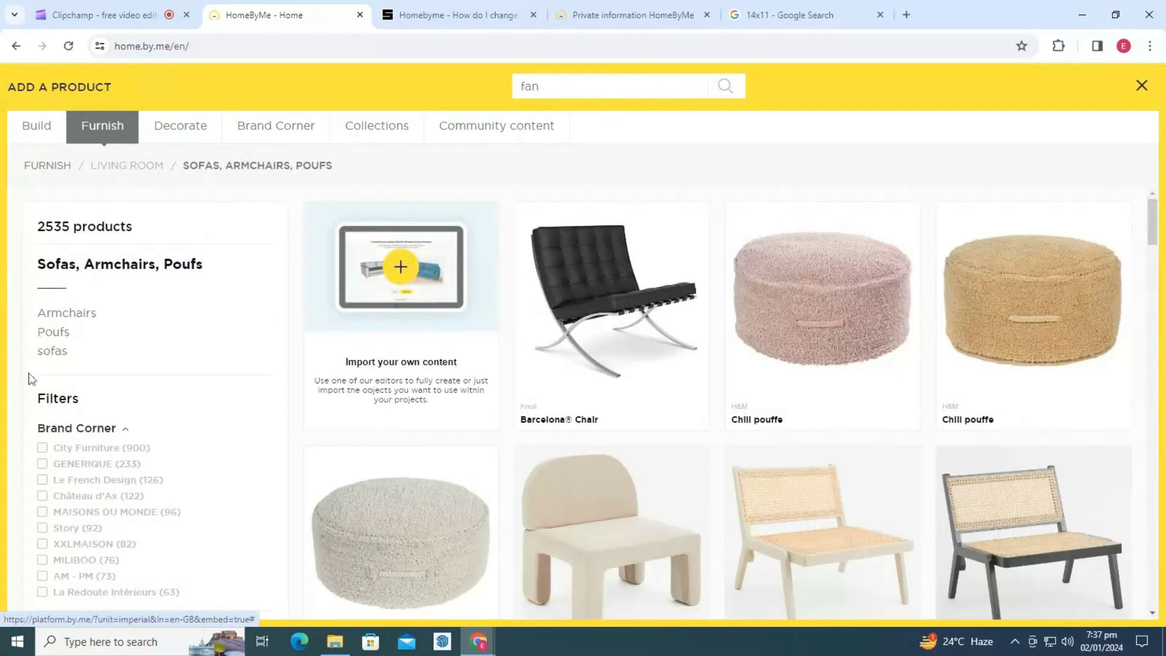
{"action": "left_click", "coordinate": [67, 313]}
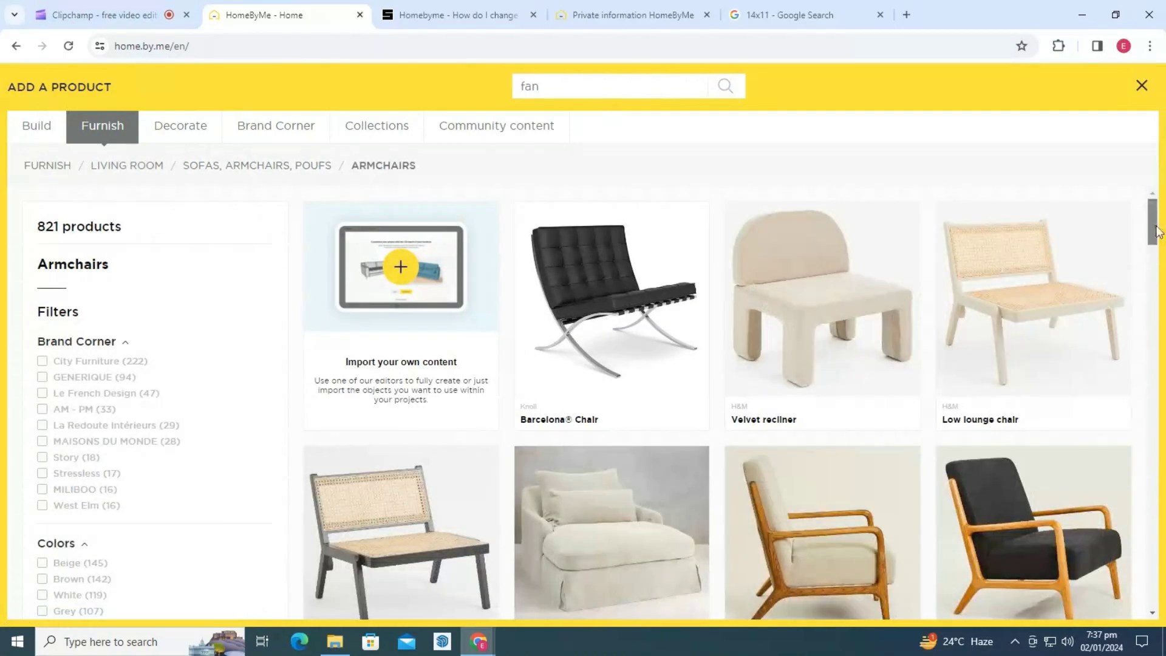
{"action": "left_click_drag", "start_coordinate": [1158, 231], "coordinate": [1163, 282]}
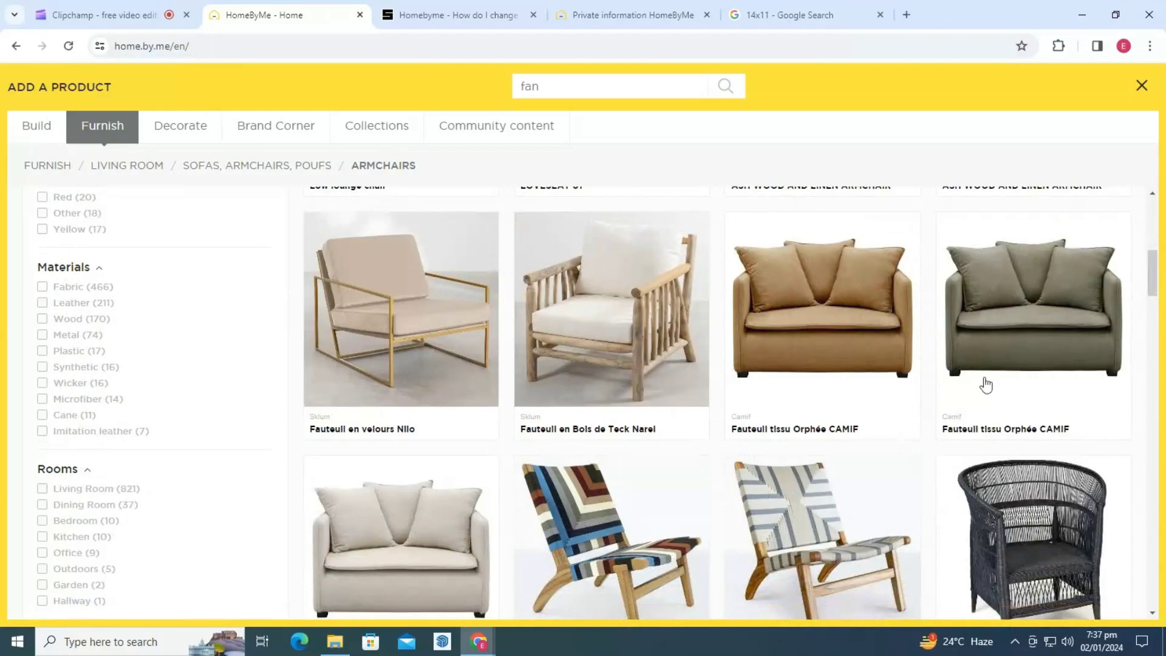
{"action": "scroll", "coordinate": [986, 385], "scroll_direction": "up", "scroll_amount": 4}
{"action": "left_click", "coordinate": [42, 399]}
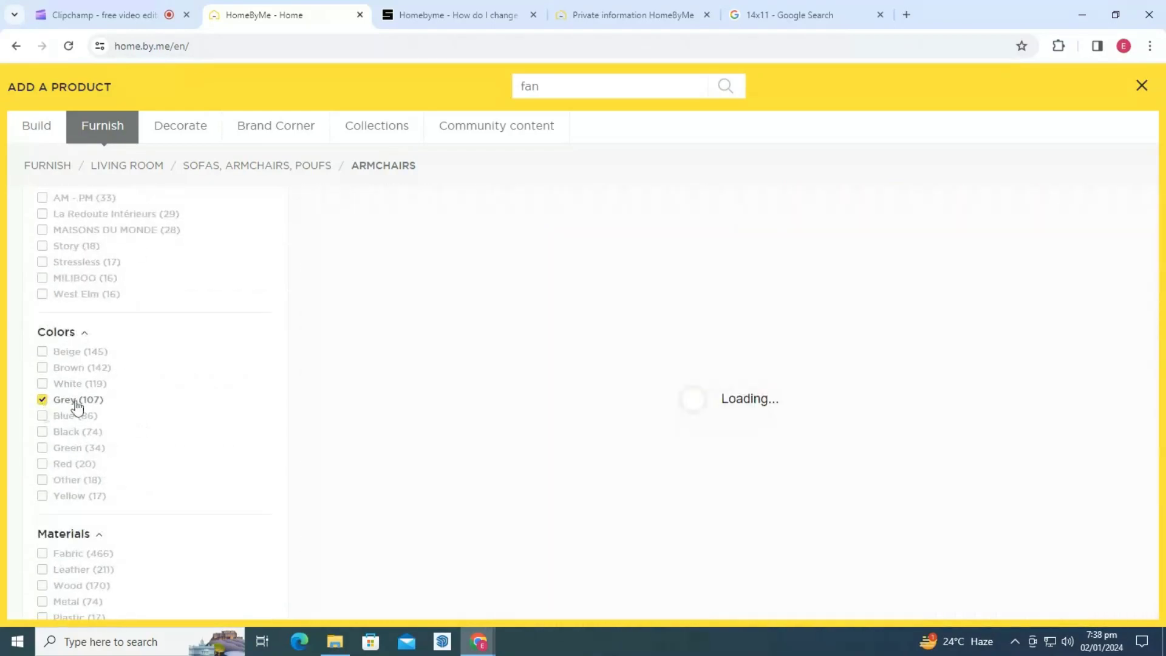
- Add the KV Ripley LT Blue Fabric Chair in front of the window and rotate it square to the walls
{"action": "left_click_drag", "start_coordinate": [1160, 237], "coordinate": [1162, 298]}
{"action": "left_click", "coordinate": [1033, 292]}
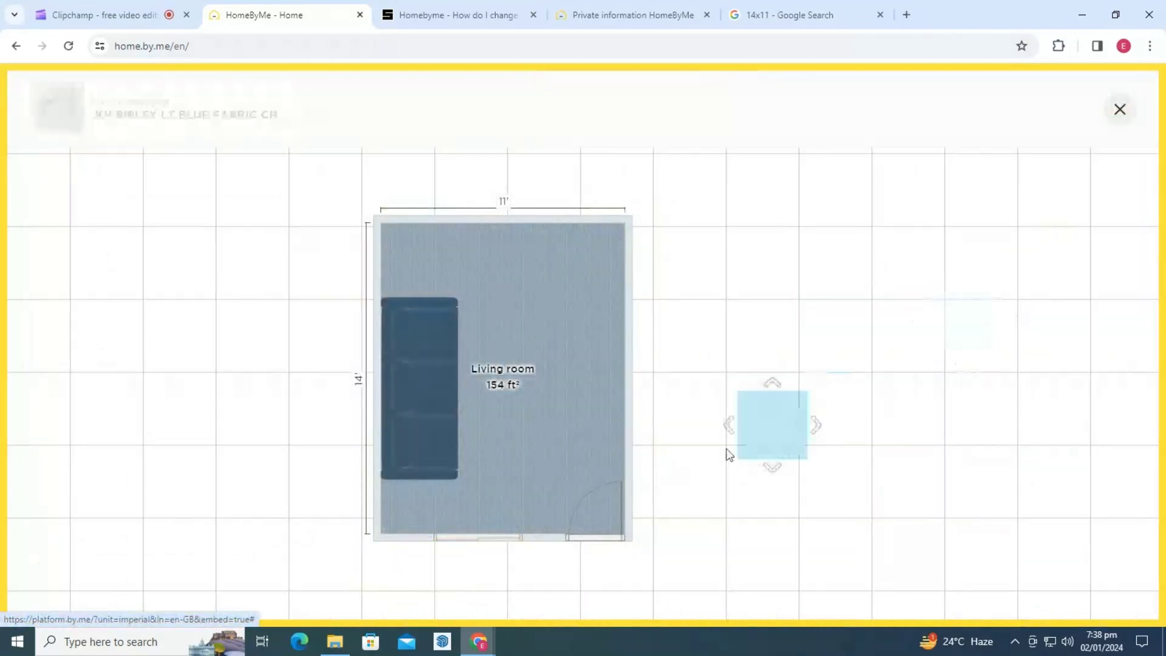
{"action": "left_click", "coordinate": [509, 494]}
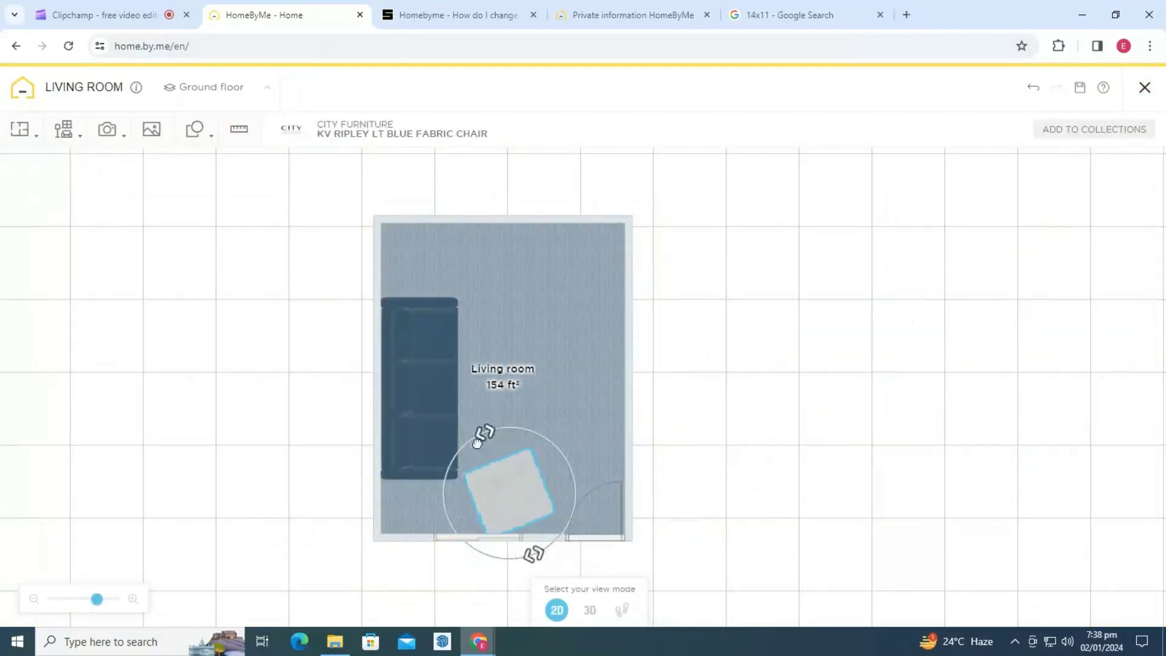
{"action": "left_click_drag", "start_coordinate": [476, 442], "coordinate": [510, 427]}
{"action": "left_click", "coordinate": [506, 506]}
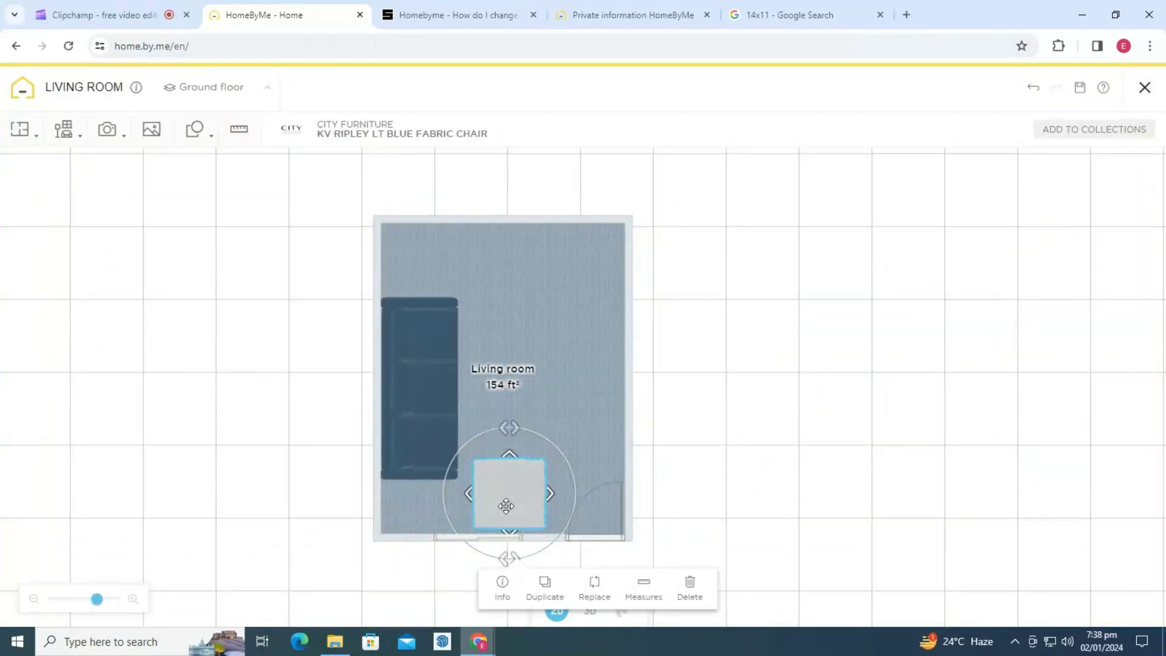
- Open the Coffee & Side tables category of the living room furniture catalogue
{"action": "left_click", "coordinate": [773, 544]}
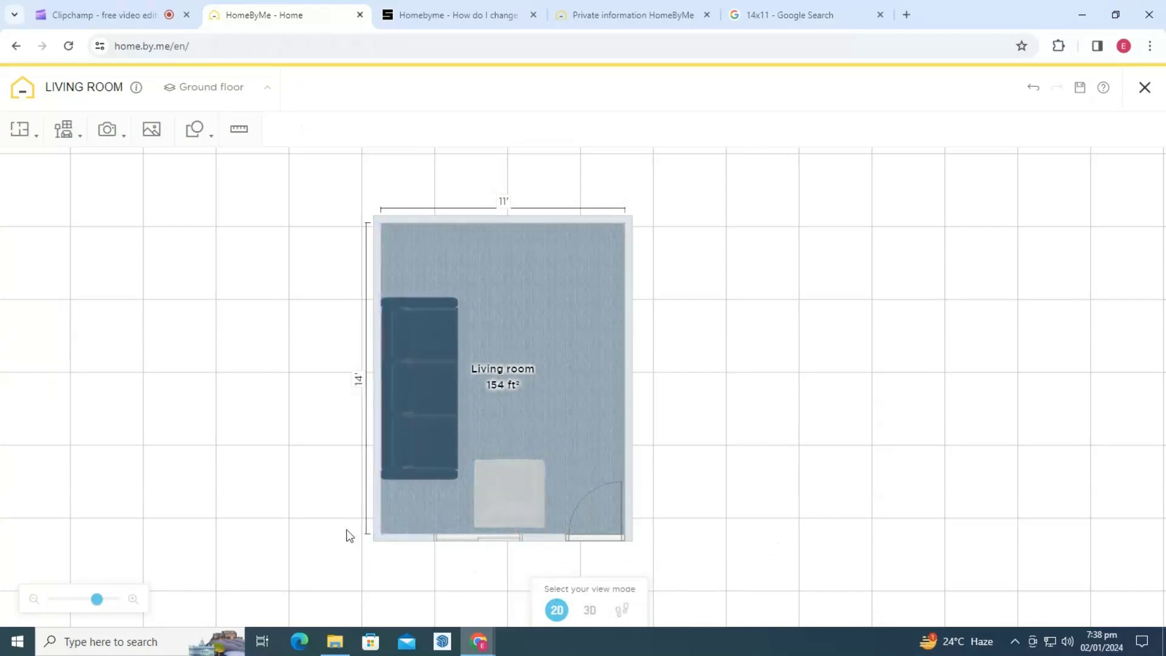
{"action": "left_click", "coordinate": [63, 129]}
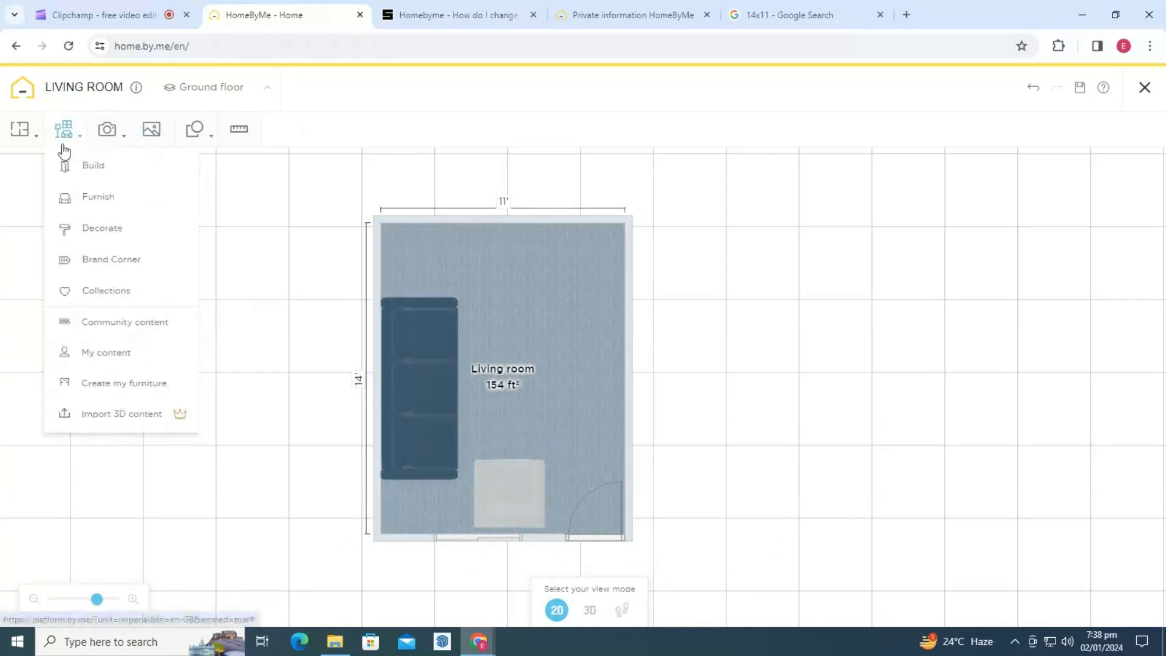
{"action": "left_click", "coordinate": [87, 204]}
{"action": "left_click", "coordinate": [118, 170]}
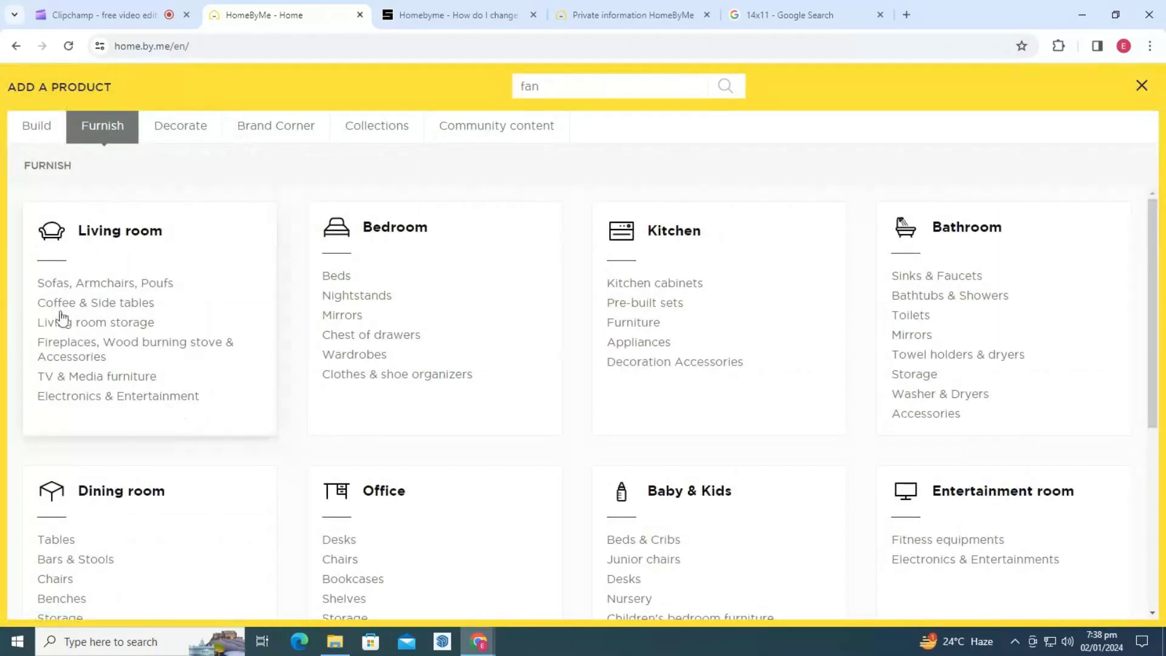
{"action": "left_click", "coordinate": [144, 305]}
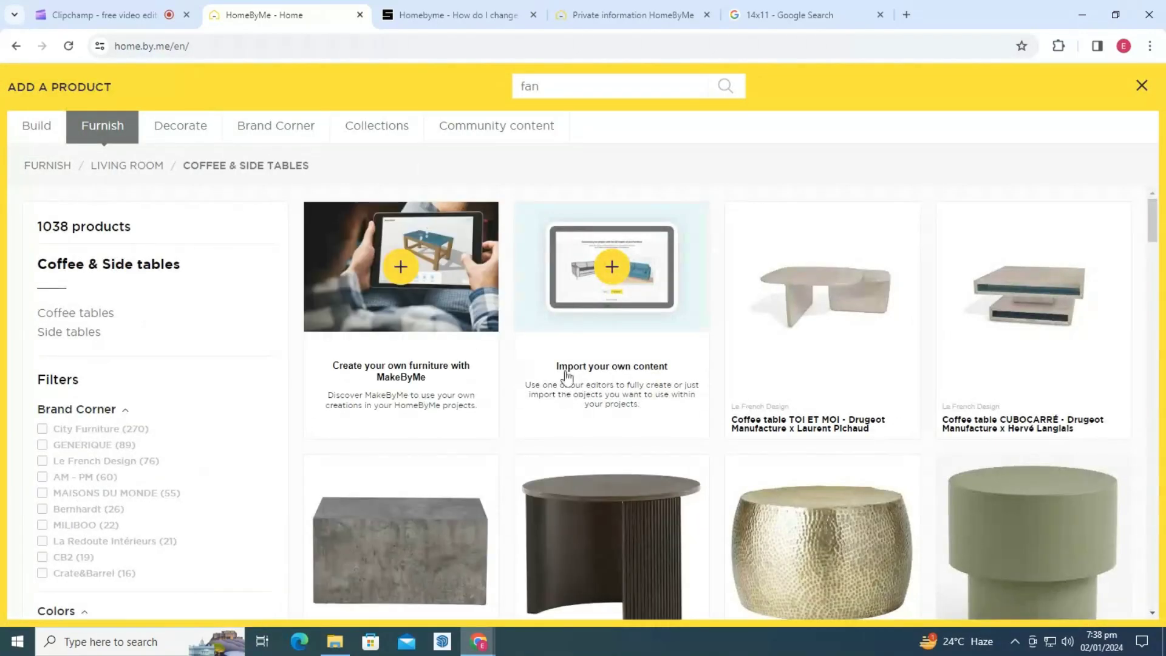
- Add the Table Basse en Bois Sauris in front of the sofa and shift it slightly away from the armchair
{"action": "scroll", "coordinate": [1157, 243], "scroll_direction": "down", "scroll_amount": 18}
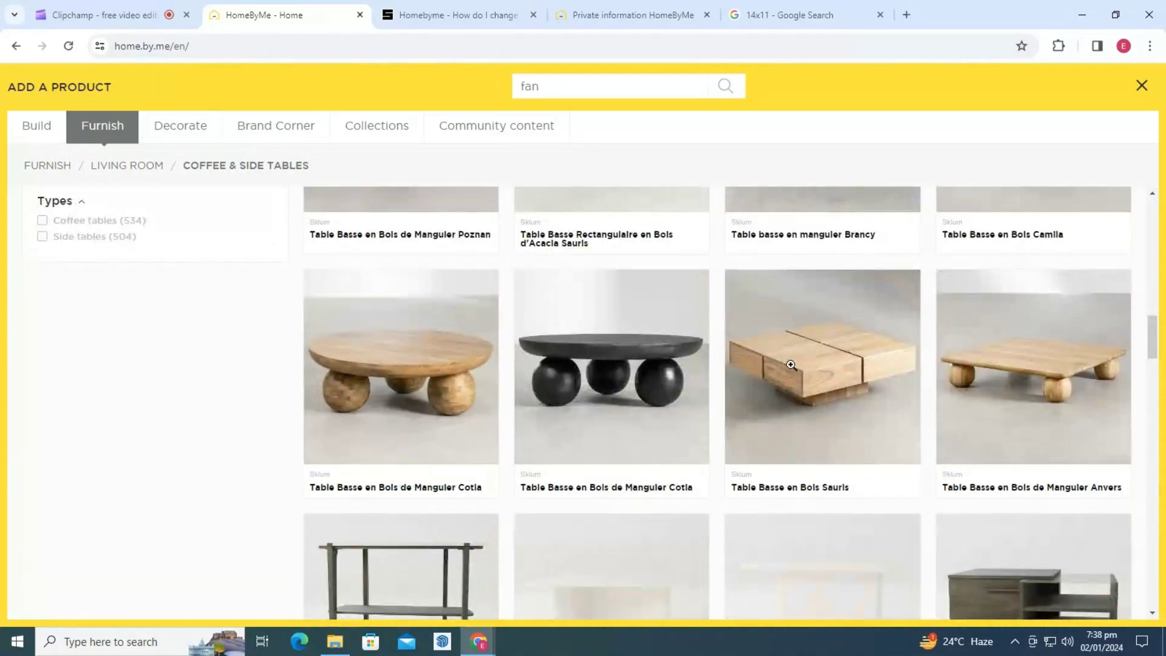
{"action": "left_click", "coordinate": [813, 411]}
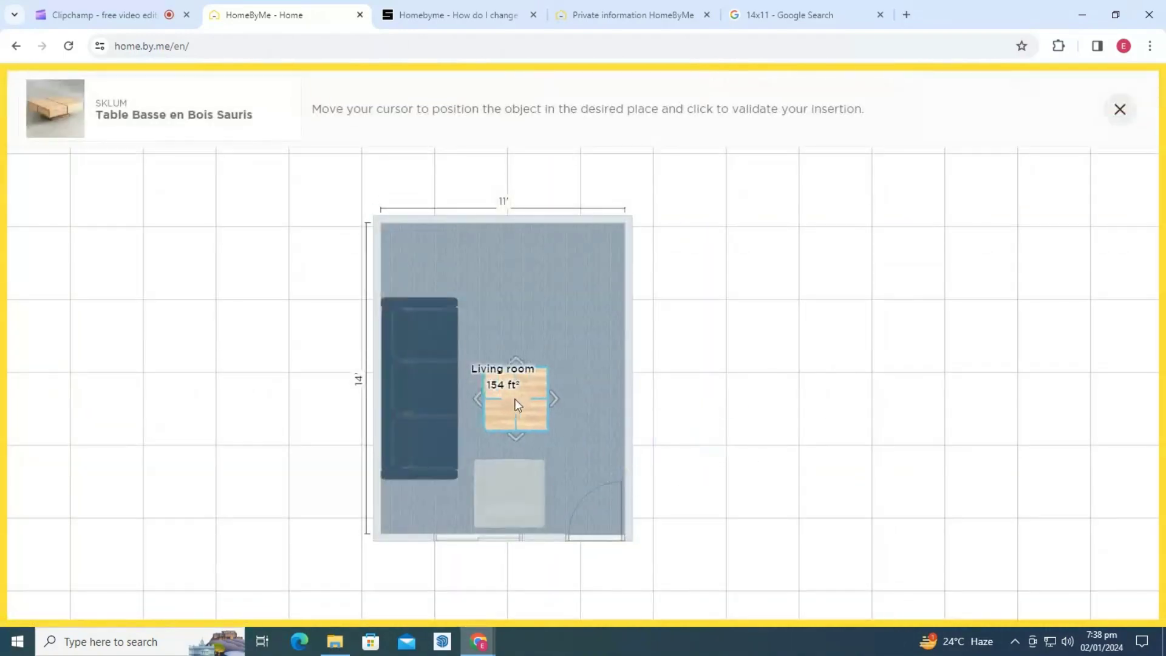
{"action": "left_click", "coordinate": [510, 402]}
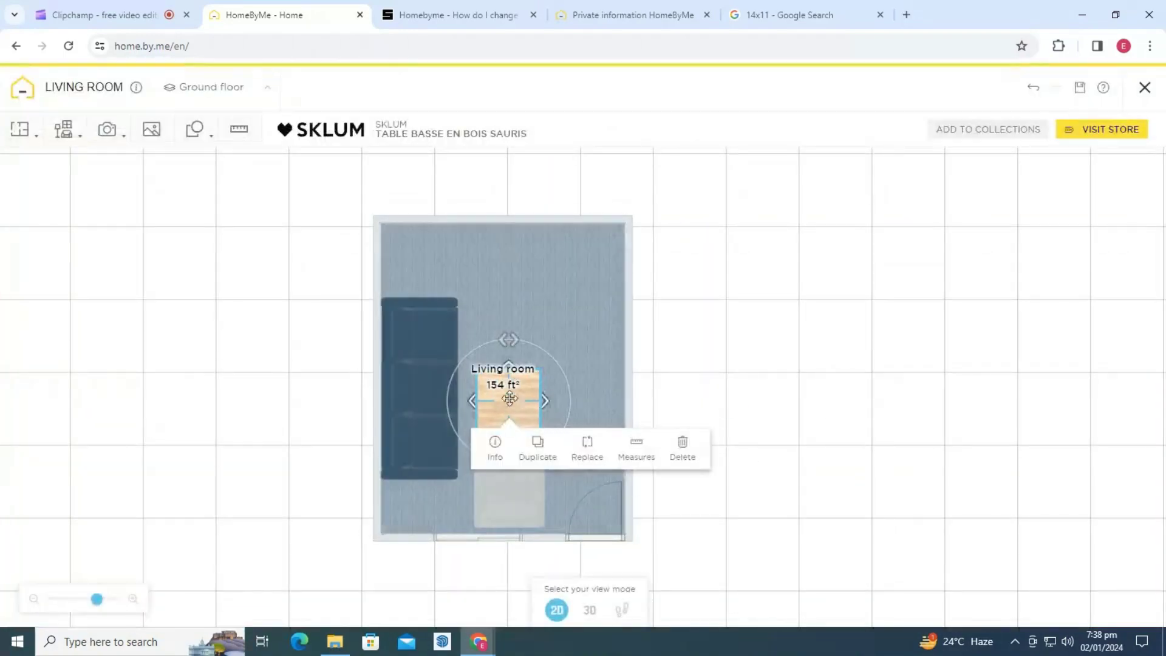
{"action": "left_click_drag", "start_coordinate": [510, 401], "coordinate": [509, 389]}
{"action": "left_click", "coordinate": [385, 174]}
{"action": "left_click", "coordinate": [385, 175]}
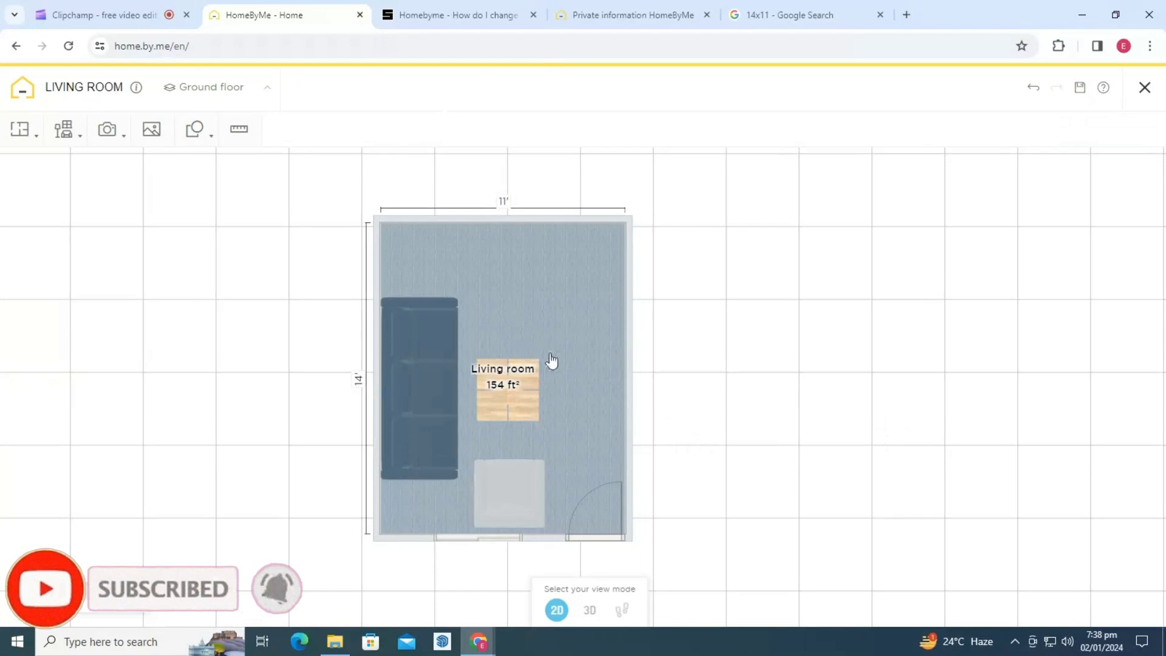
- Open the Desks category of the office furniture catalogue and filter it by the Modern style
{"action": "left_click", "coordinate": [61, 129]}
{"action": "left_click", "coordinate": [76, 210]}
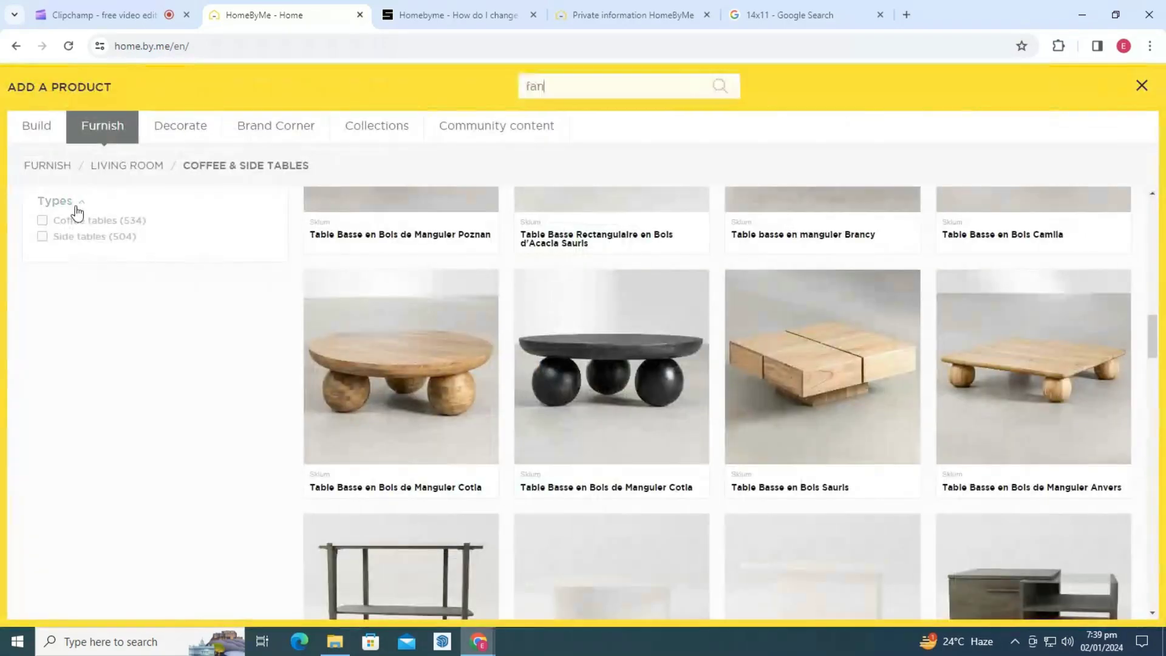
{"action": "left_click", "coordinate": [48, 165]}
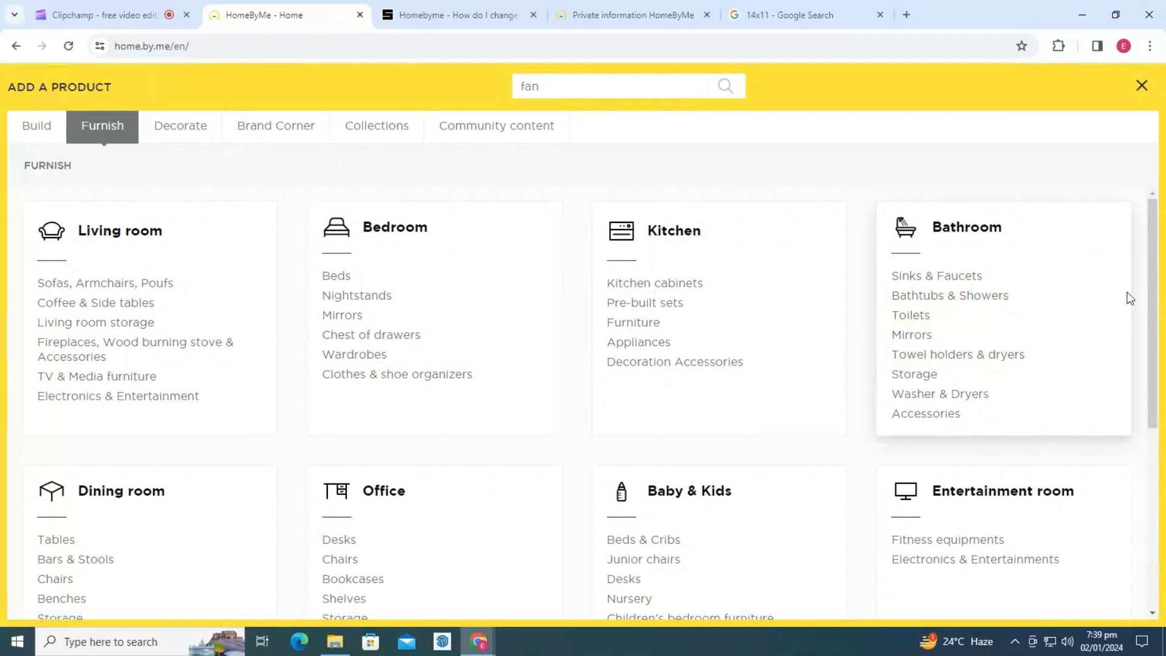
{"action": "scroll", "coordinate": [1158, 334], "scroll_direction": "down", "scroll_amount": 1}
{"action": "left_click", "coordinate": [325, 495]}
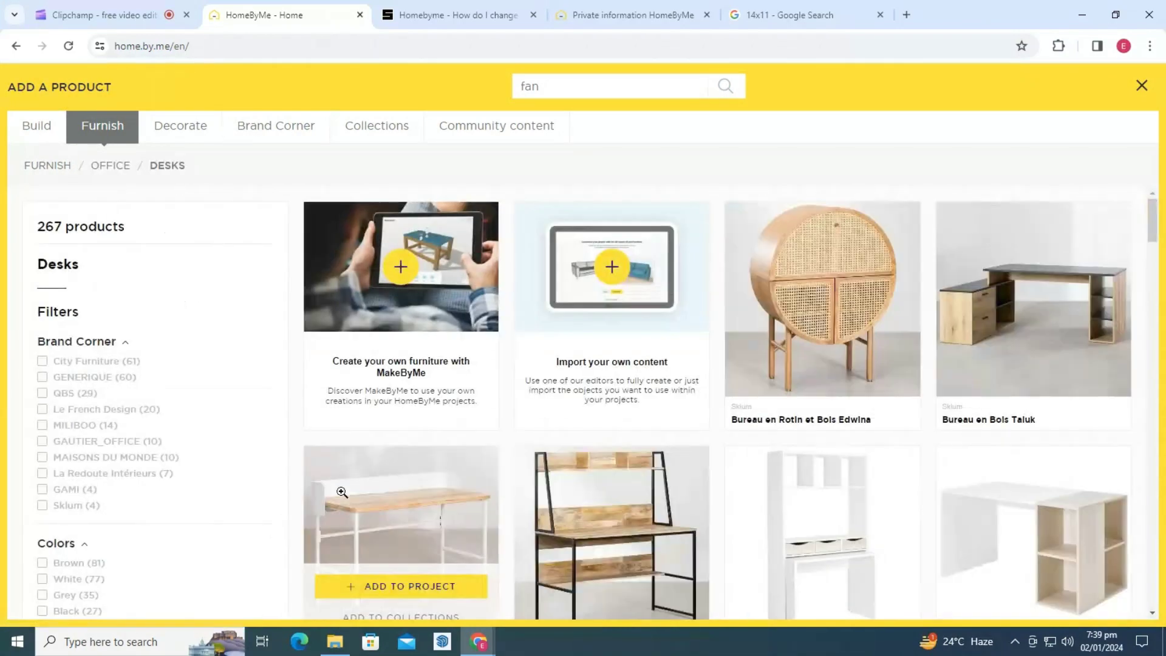
{"action": "left_click_drag", "start_coordinate": [1155, 238], "coordinate": [1155, 305]}
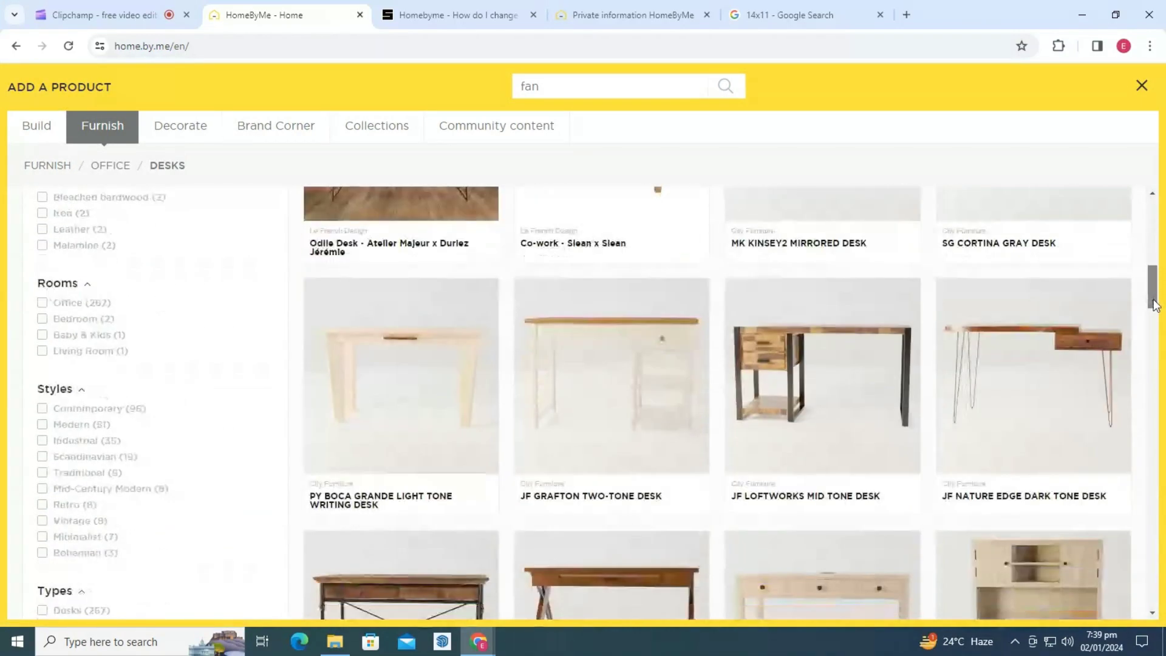
{"action": "left_click", "coordinate": [42, 424]}
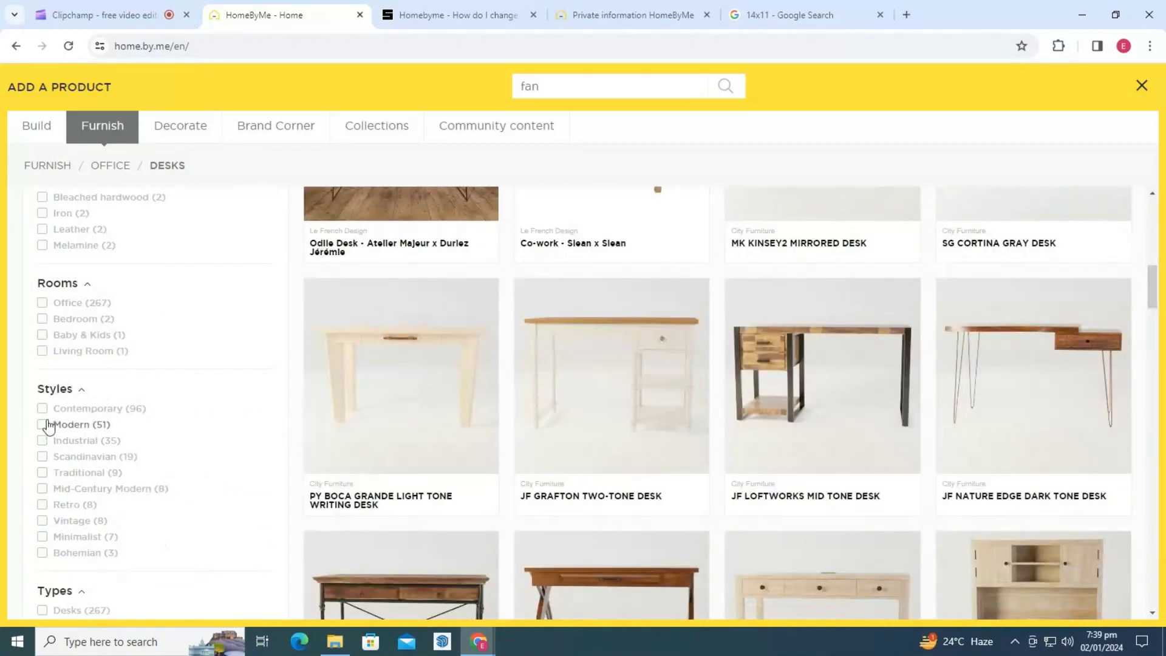
{"action": "left_click", "coordinate": [44, 424]}
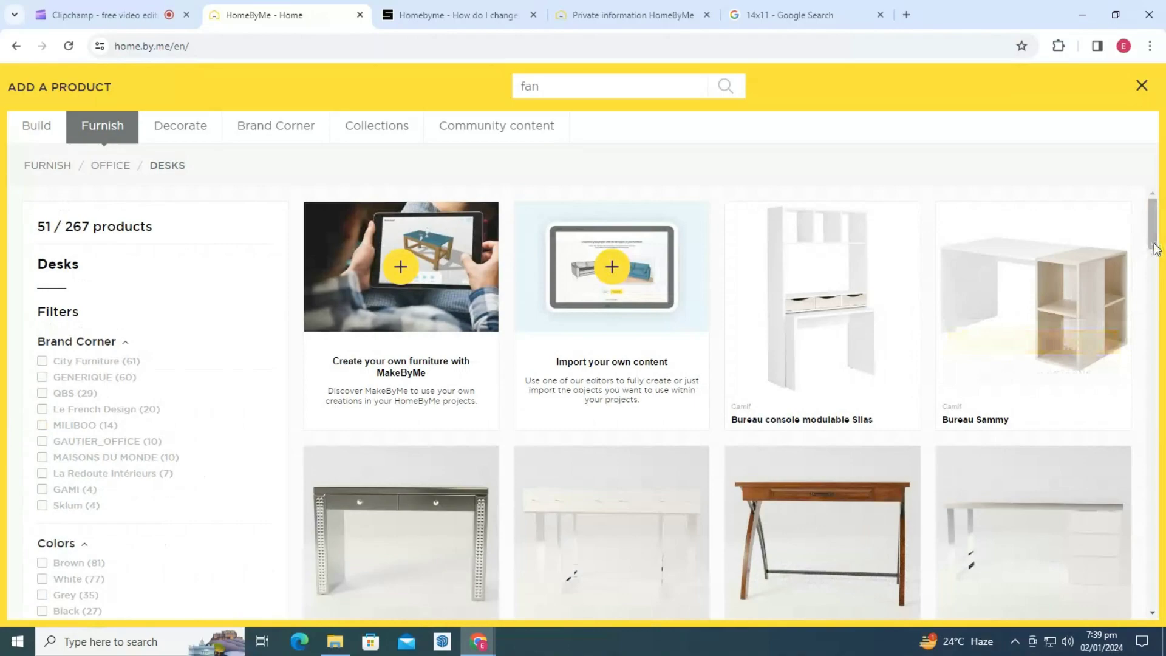
- Add the HO Miami White Desk, rotate it a quarter turn and fit it into the plan's upper-right corner
{"action": "left_click_drag", "start_coordinate": [1155, 249], "coordinate": [1163, 272]}
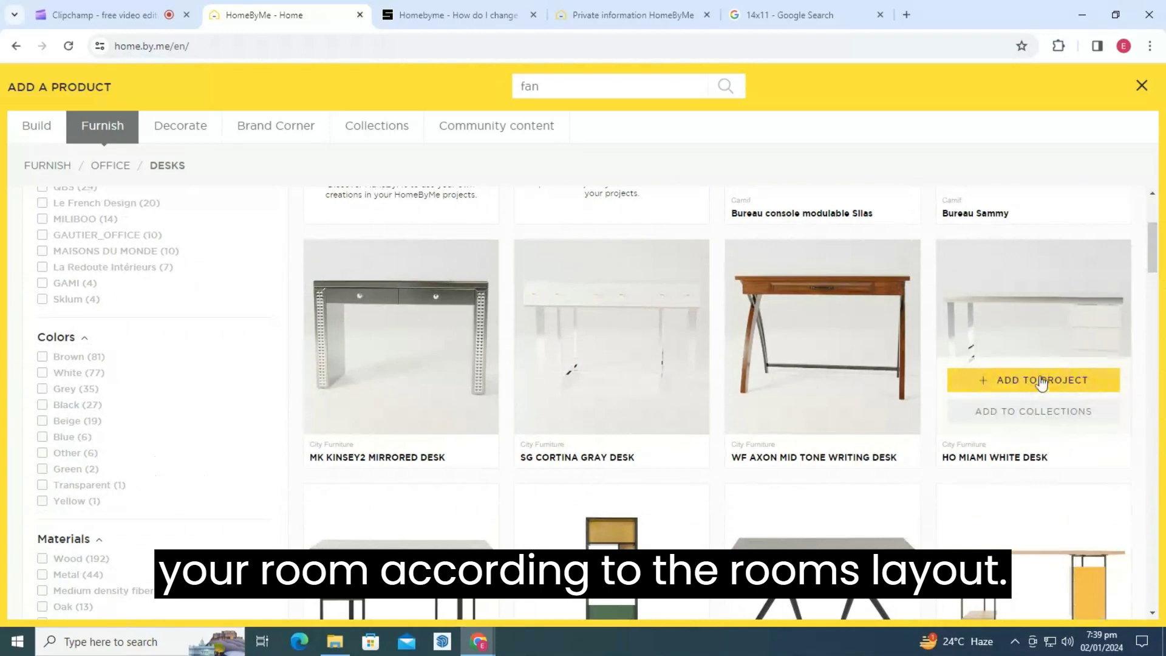
{"action": "left_click", "coordinate": [970, 380]}
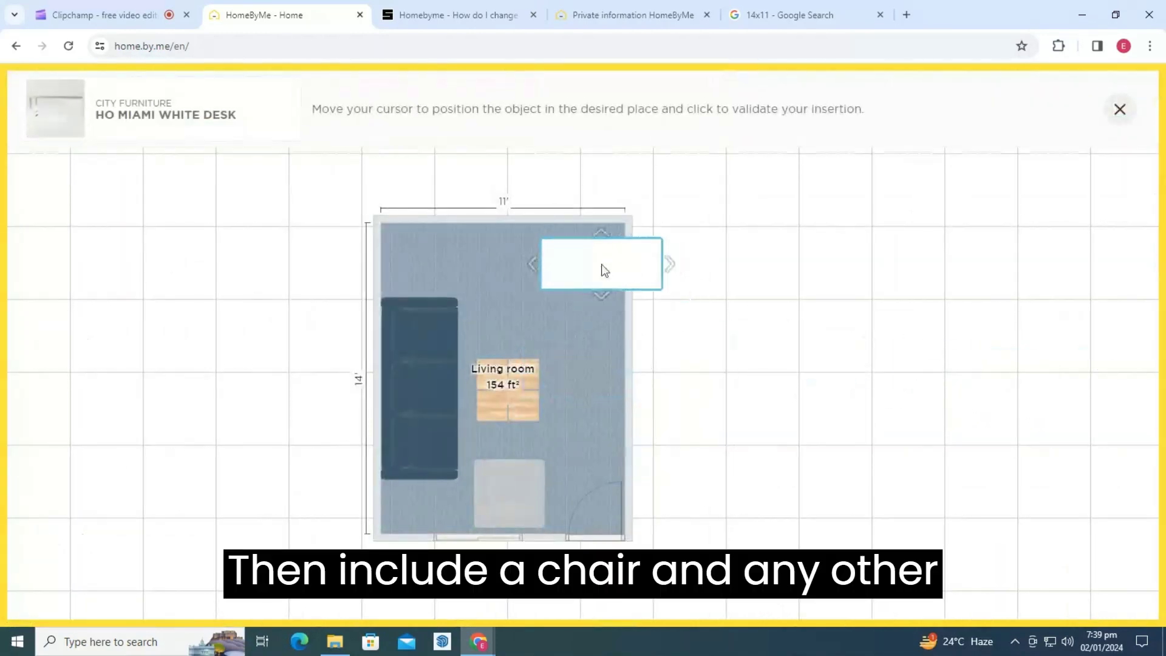
{"action": "left_click", "coordinate": [602, 266]}
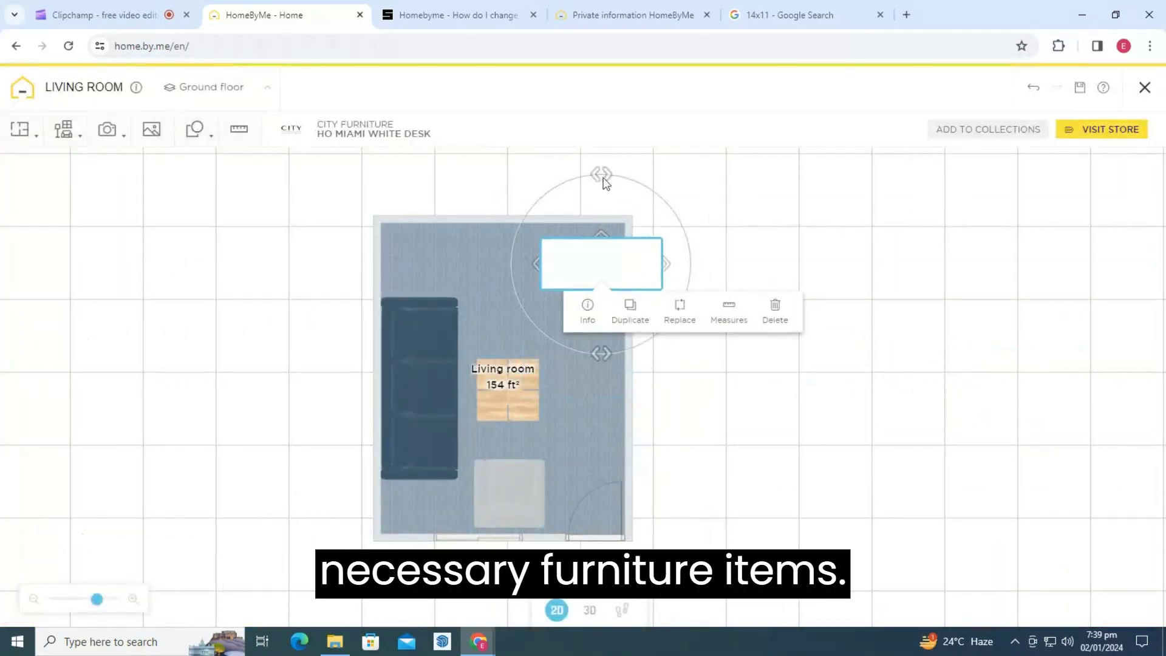
{"action": "left_click_drag", "start_coordinate": [605, 184], "coordinate": [623, 259]}
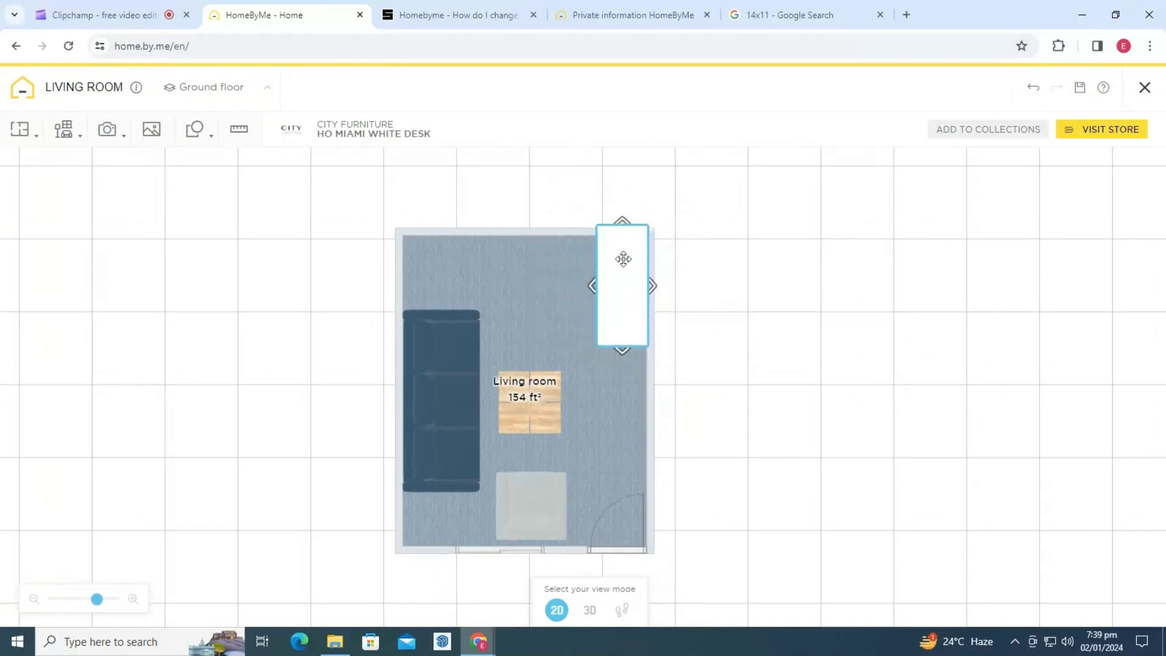
{"action": "left_click", "coordinate": [779, 451]}
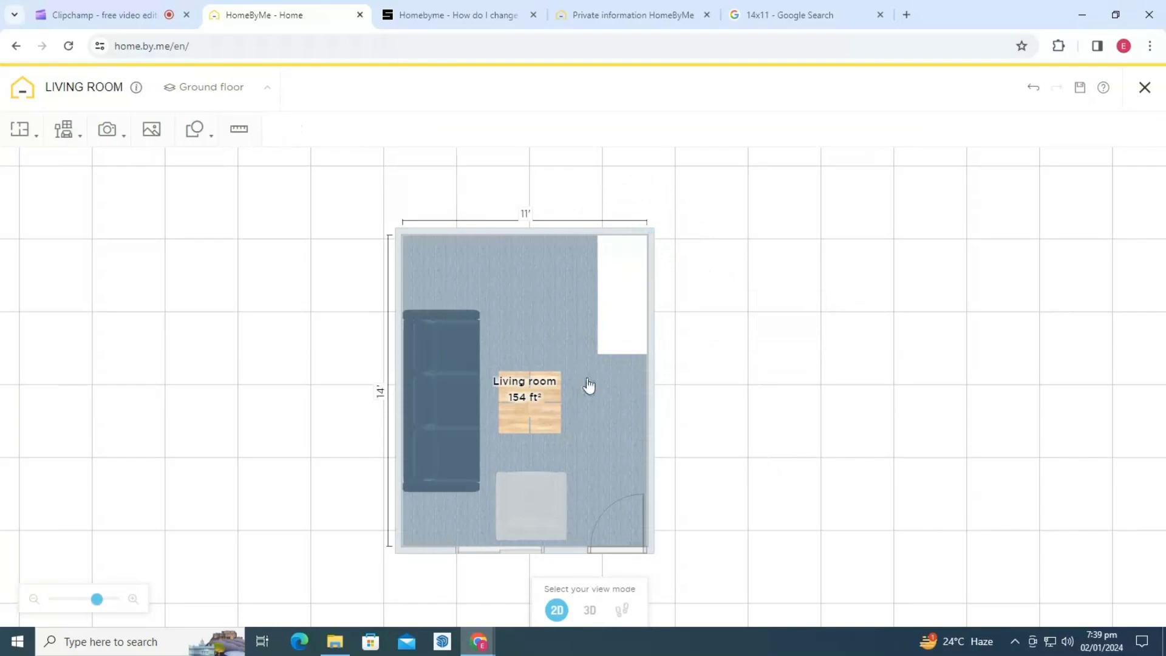
- Open the Chairs category of the office furniture catalogue and filter it by the Modern style
{"action": "left_click", "coordinate": [64, 129]}
{"action": "left_click", "coordinate": [76, 201]}
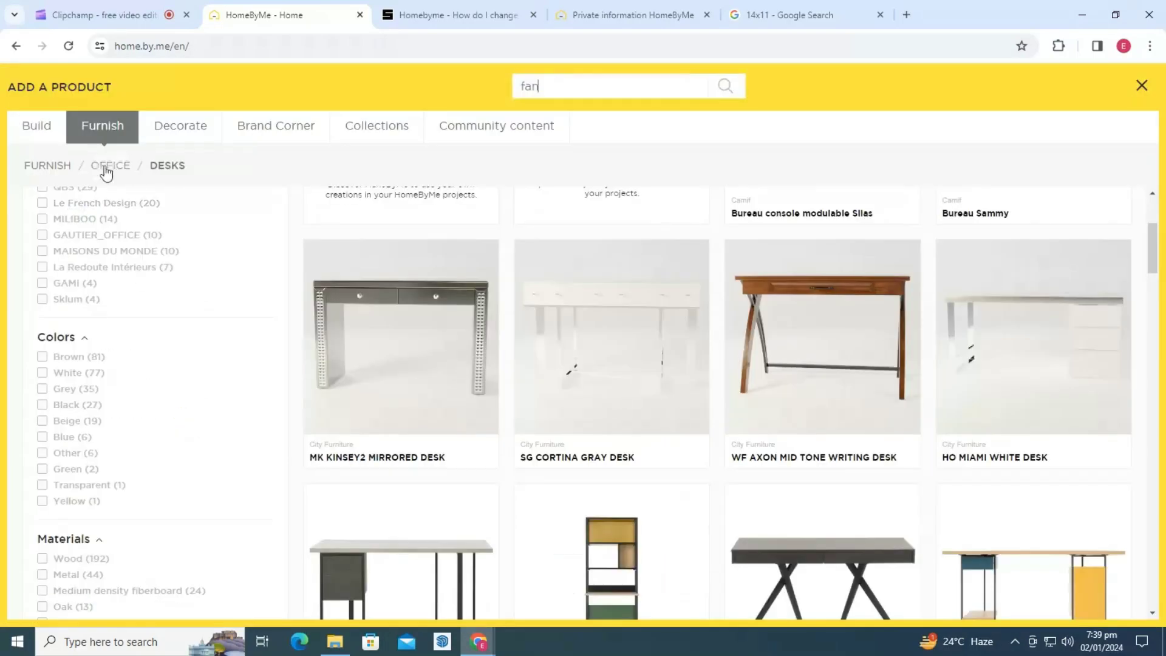
{"action": "left_click", "coordinate": [106, 172]}
{"action": "left_click", "coordinate": [338, 560]}
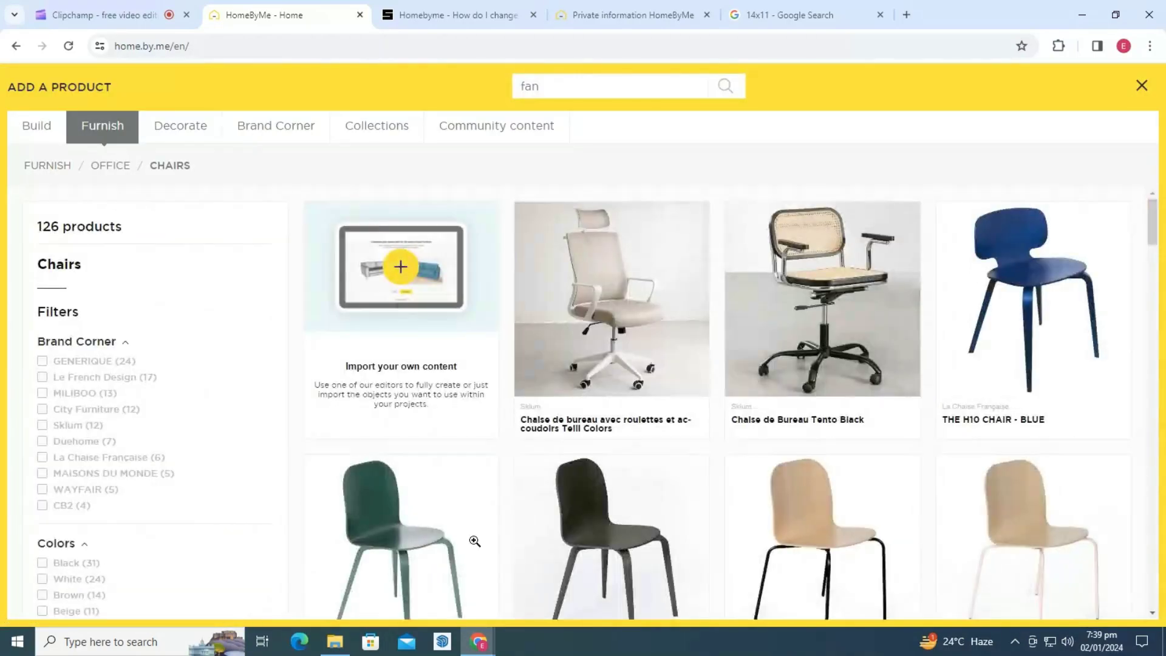
{"action": "scroll", "coordinate": [85, 264], "scroll_direction": "down", "scroll_amount": 10}
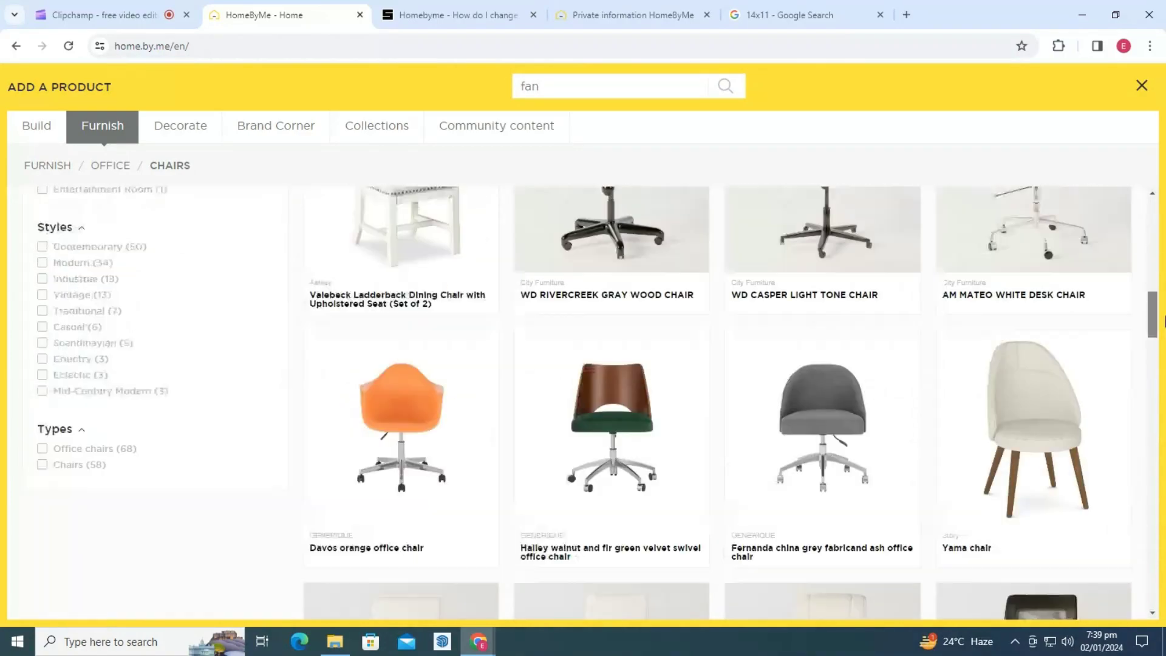
{"action": "left_click", "coordinate": [42, 284]}
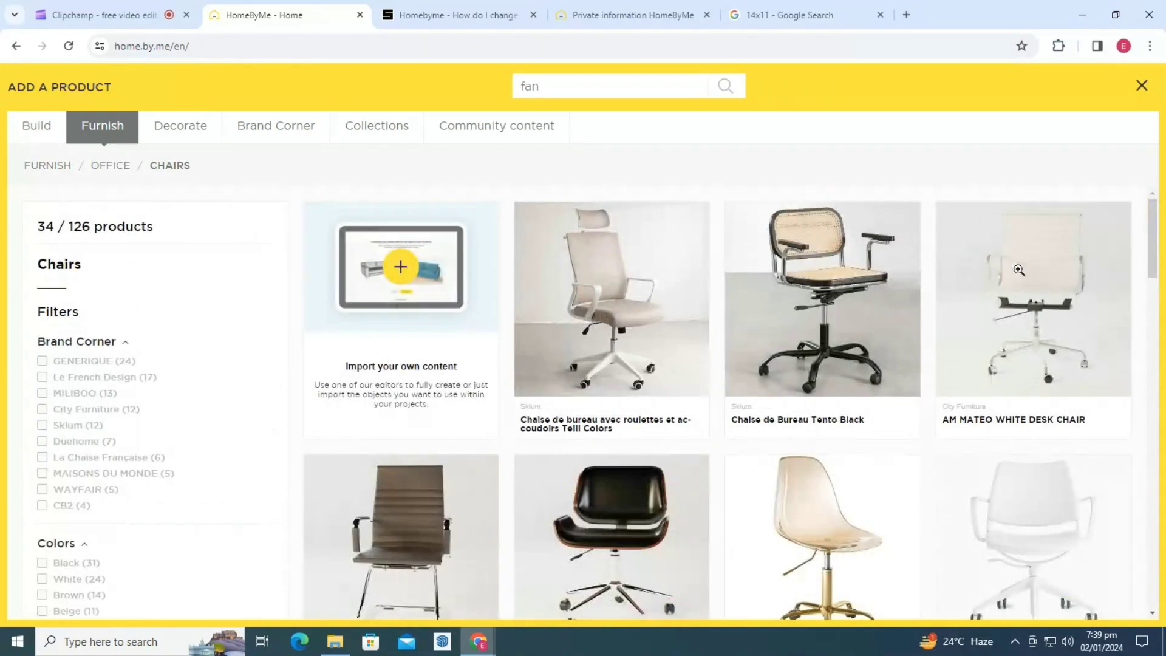
- Add the Giroflex office chair beside the white desk and rotate it to face the desk
{"action": "left_click_drag", "start_coordinate": [1152, 255], "coordinate": [1164, 509]}
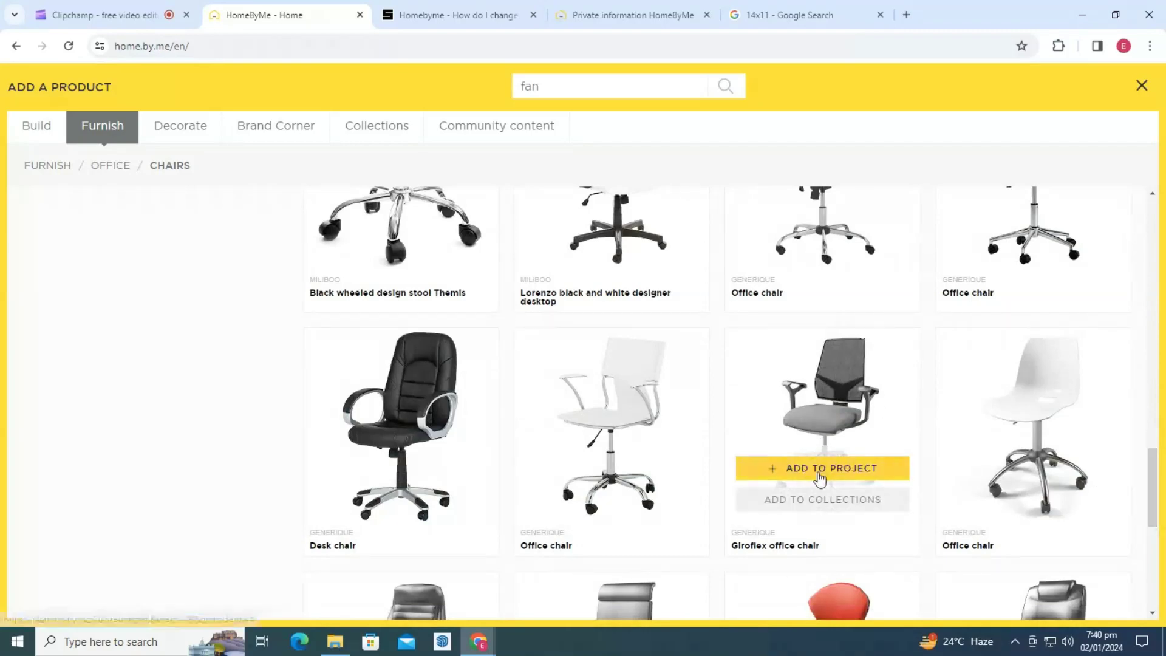
{"action": "left_click", "coordinate": [811, 475]}
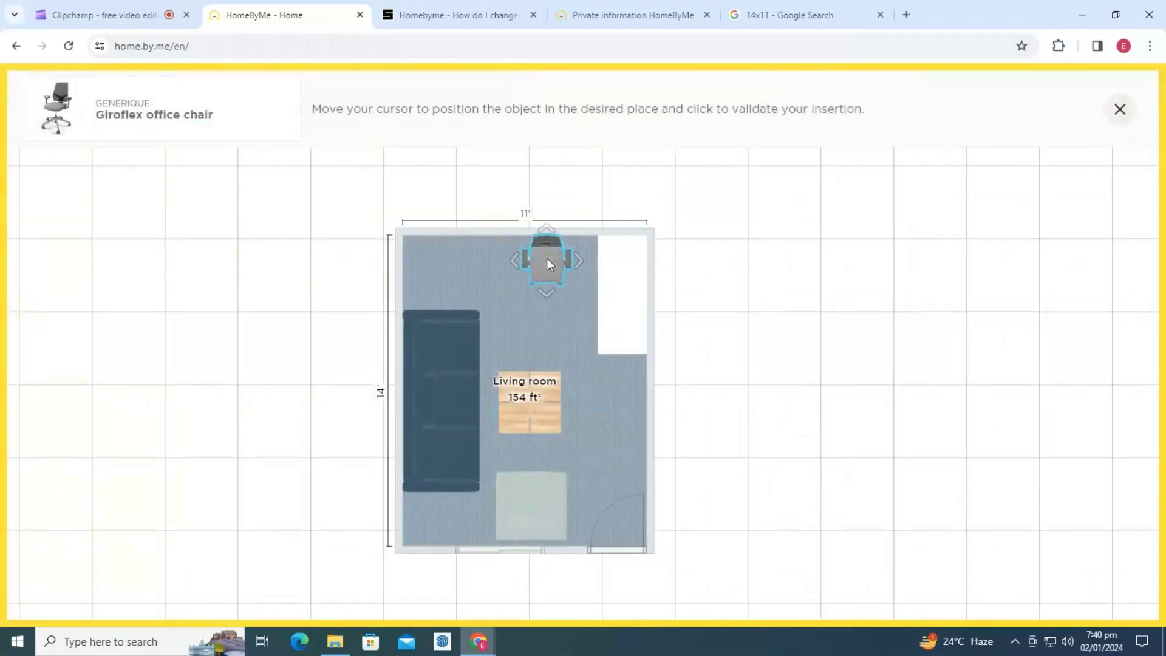
{"action": "left_click", "coordinate": [547, 257]}
{"action": "left_click_drag", "start_coordinate": [542, 209], "coordinate": [625, 268]}
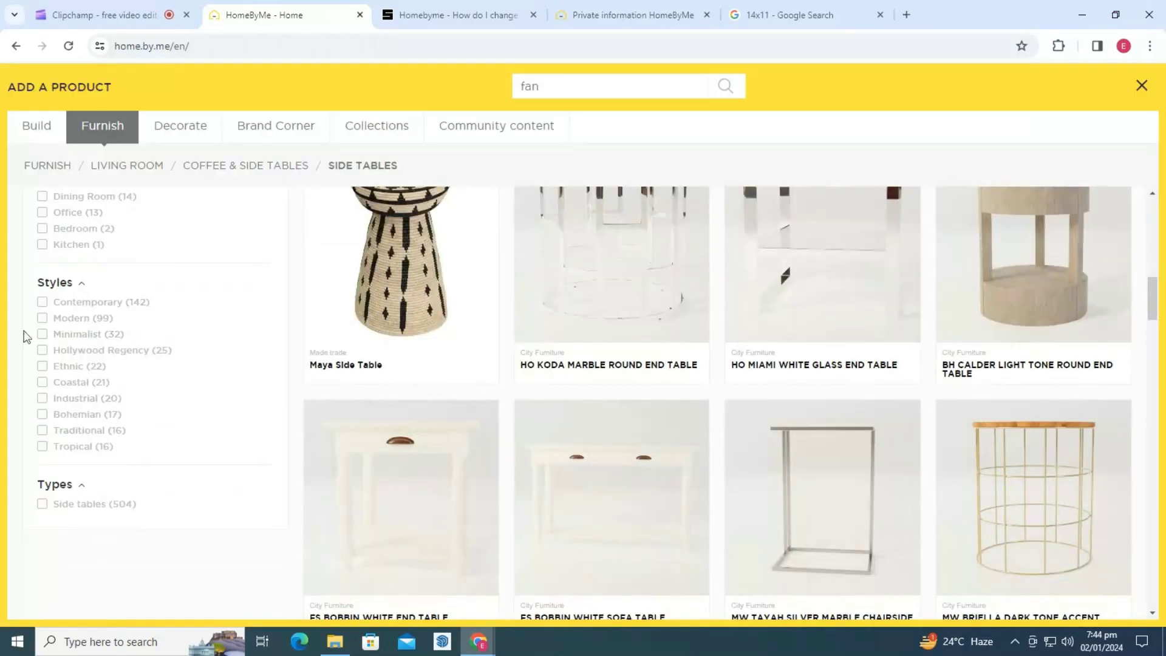
- Filter the side tables by the Modern style and place the MW Ella White Marble Accent Table between the sofa and the window wall
{"action": "left_click", "coordinate": [42, 318]}
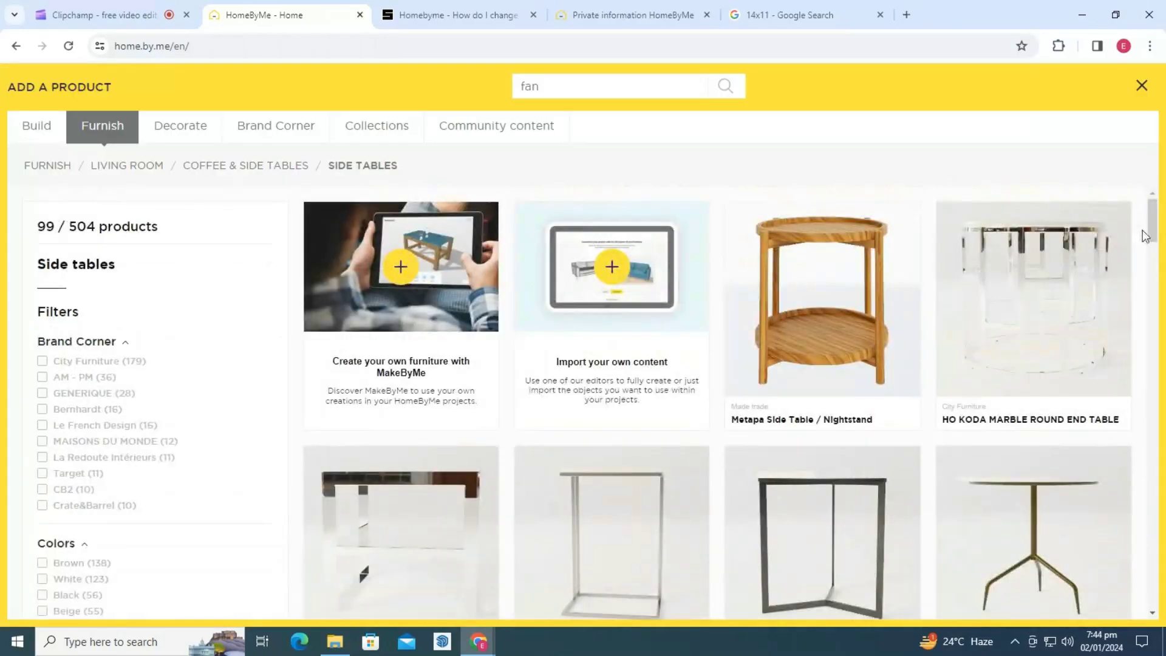
{"action": "scroll", "coordinate": [1152, 227], "scroll_direction": "down", "scroll_amount": 3}
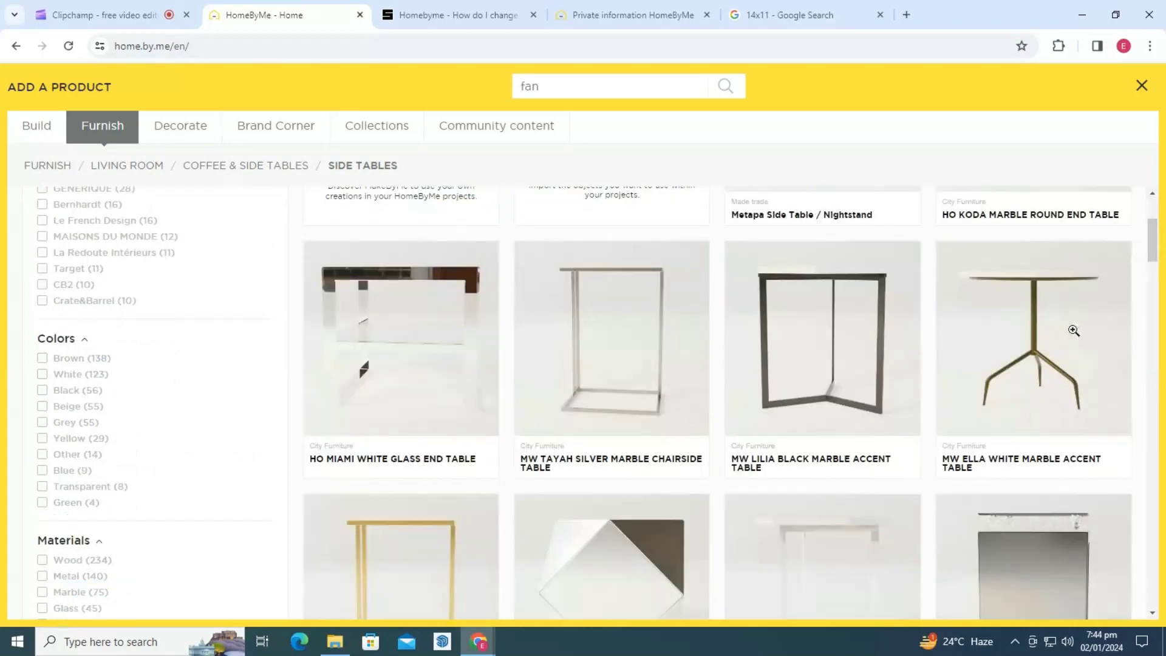
{"action": "left_click", "coordinate": [1027, 383]}
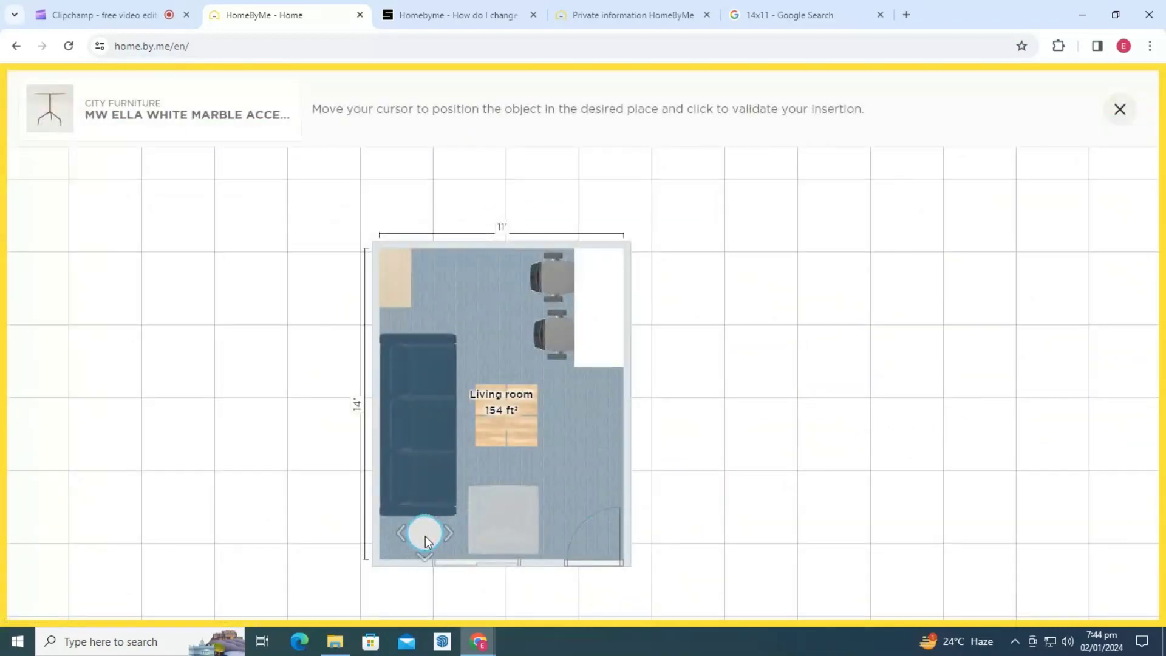
{"action": "left_click", "coordinate": [418, 538]}
{"action": "left_click", "coordinate": [182, 520]}
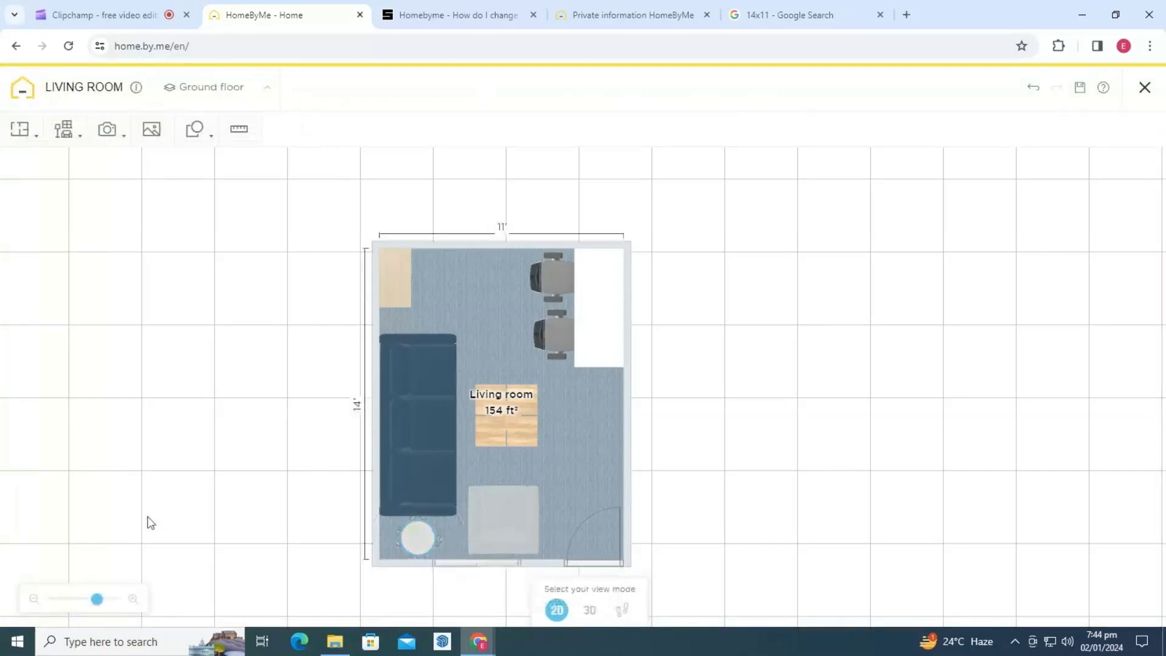
- Open the Mirrors category of the bedroom furniture catalogue
{"action": "left_click", "coordinate": [64, 129]}
{"action": "left_click", "coordinate": [85, 201]}
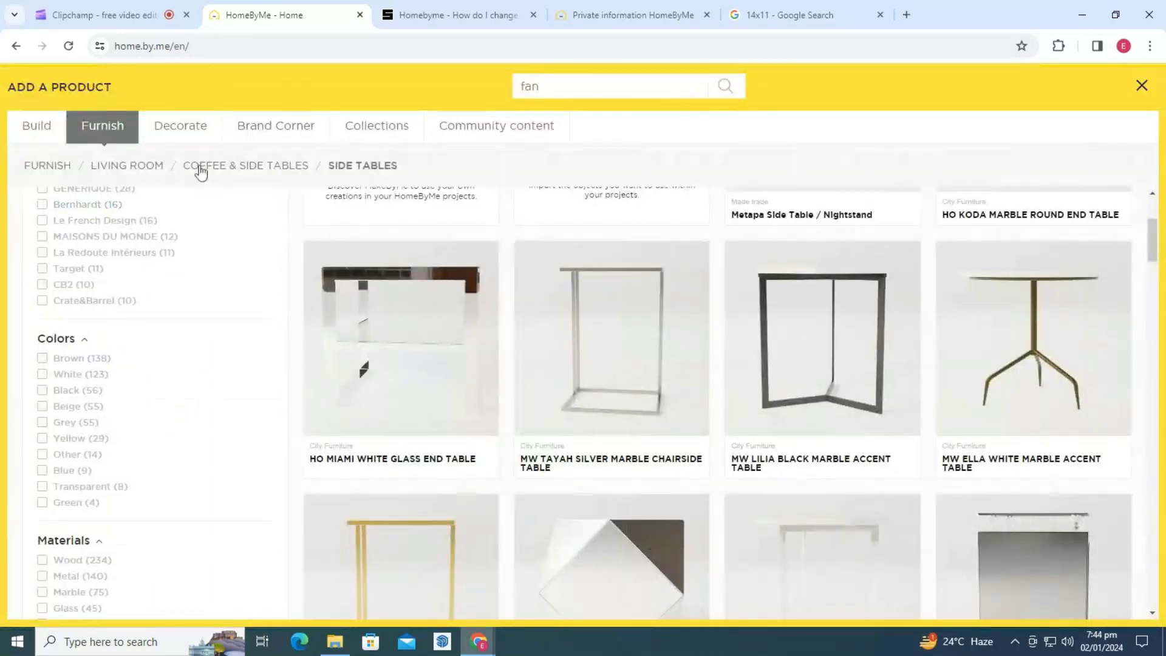
{"action": "left_click", "coordinate": [125, 167]}
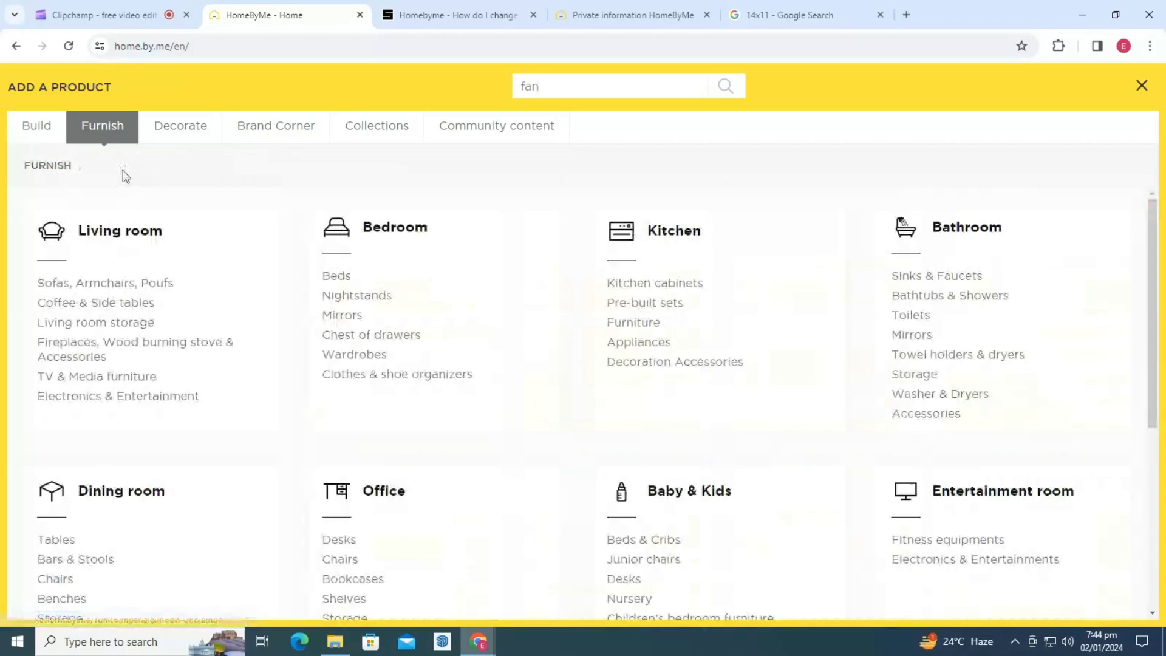
{"action": "left_click", "coordinate": [341, 315]}
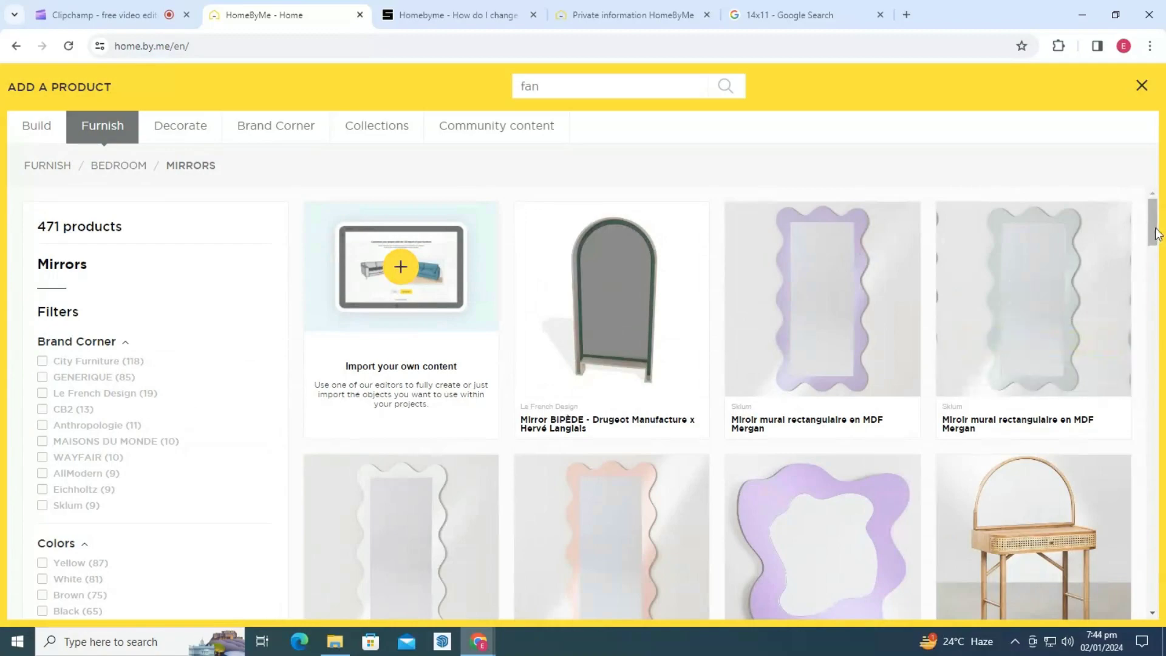
- Add the BS Naples Rope Jute Mirror to the plan's left wall, behind the wooden unit in the upper-left corner
{"action": "left_click_drag", "start_coordinate": [1152, 235], "coordinate": [1154, 417]}
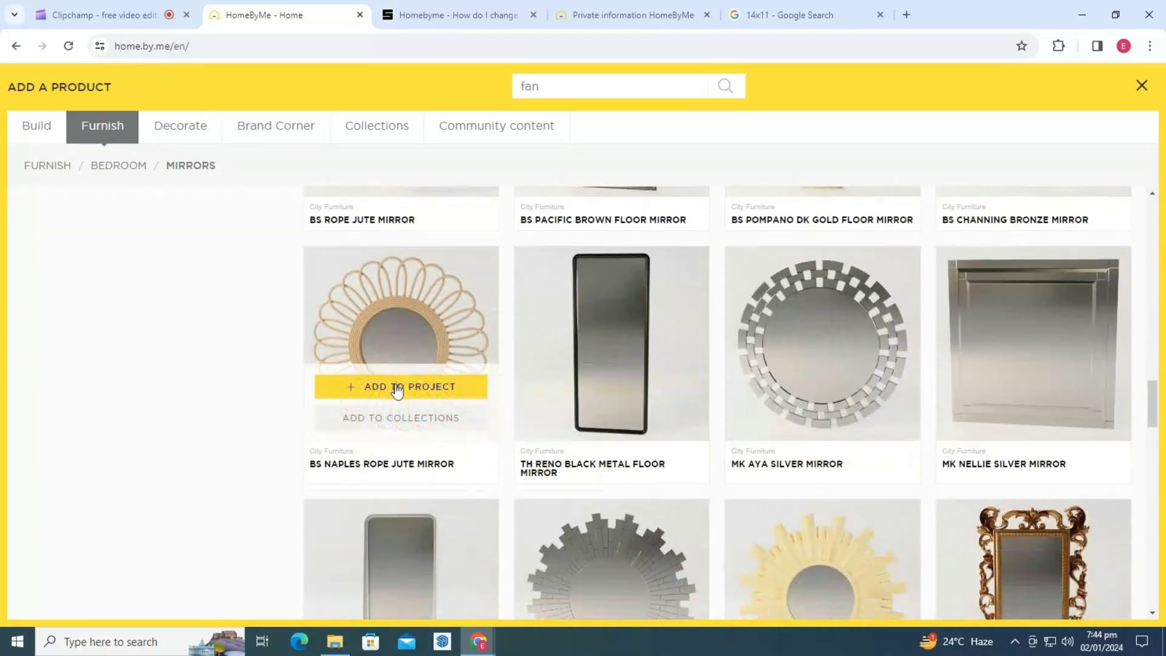
{"action": "left_click", "coordinate": [396, 389]}
{"action": "left_click", "coordinate": [397, 285]}
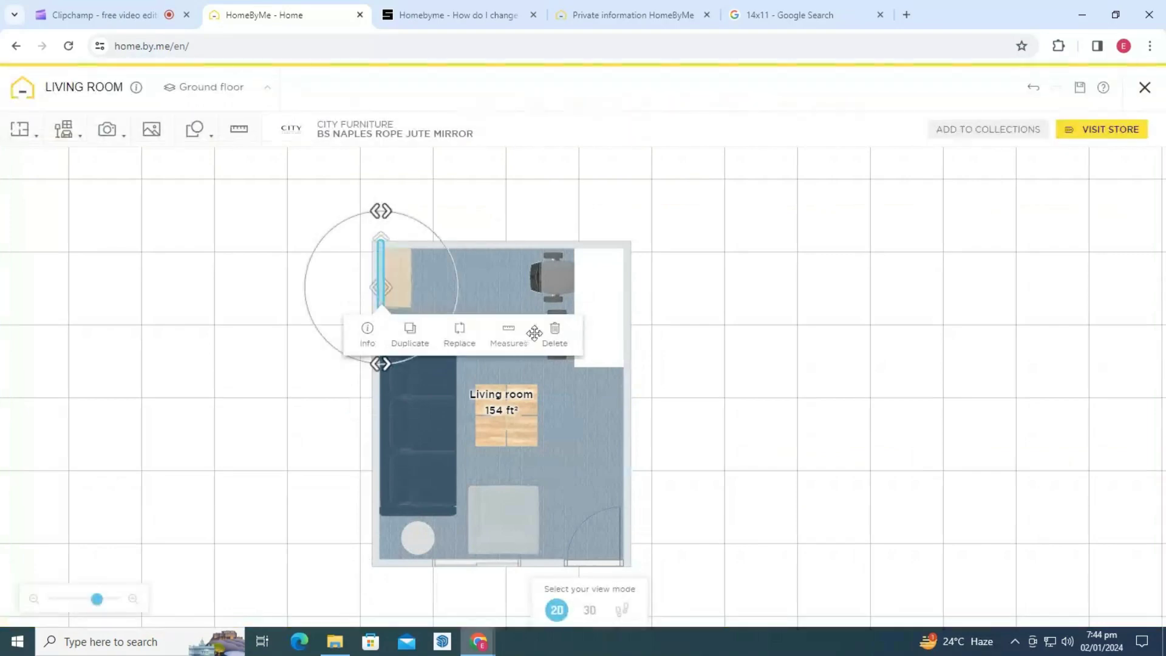
- Add the Safavieh Eden Mirror from the Mirrors category to the plan's left wall, behind the wooden unit in the upper-left corner
{"action": "left_click", "coordinate": [66, 130]}
{"action": "left_click", "coordinate": [99, 229]}
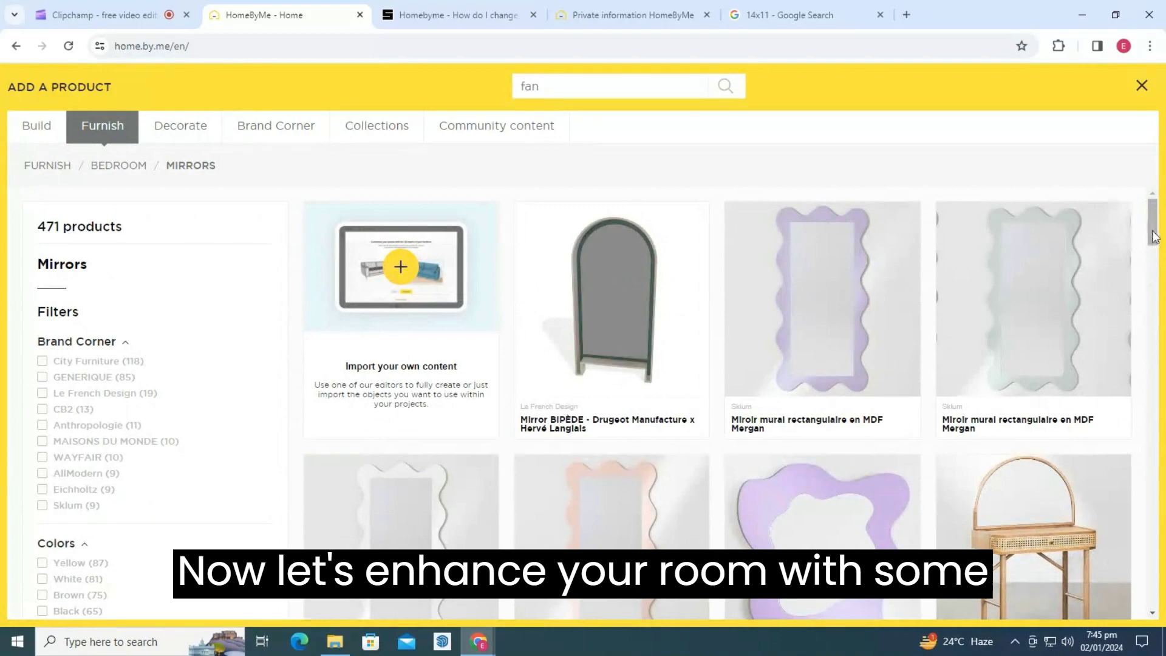
{"action": "left_click_drag", "start_coordinate": [1156, 238], "coordinate": [1155, 319]}
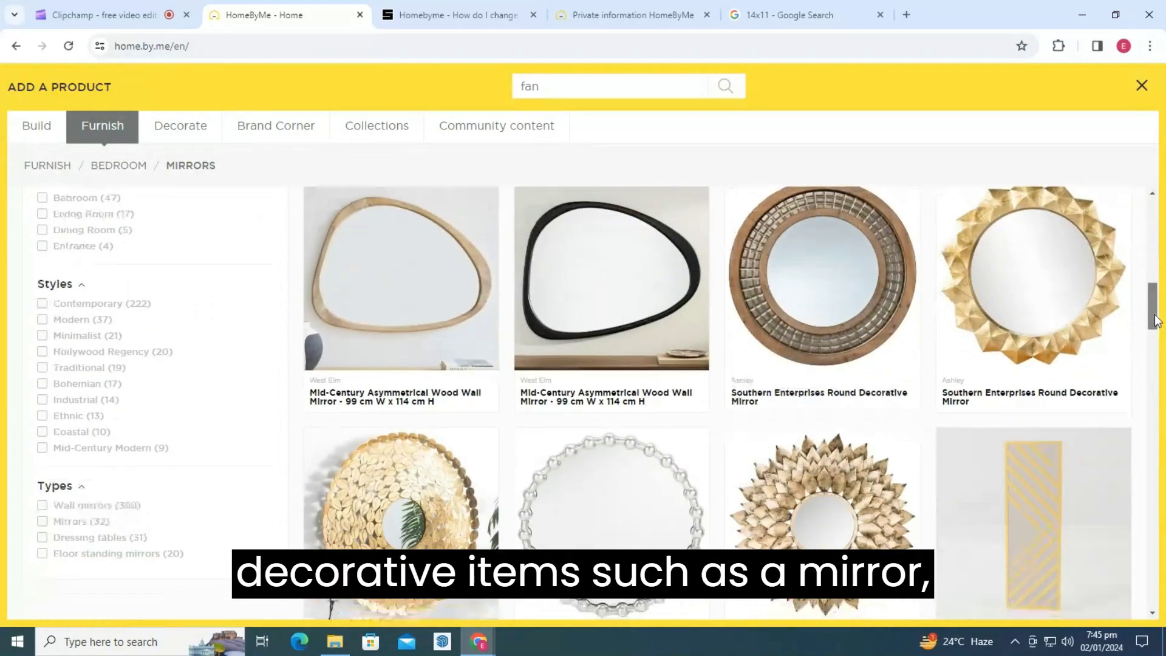
{"action": "scroll", "coordinate": [742, 382], "scroll_direction": "down", "scroll_amount": 3}
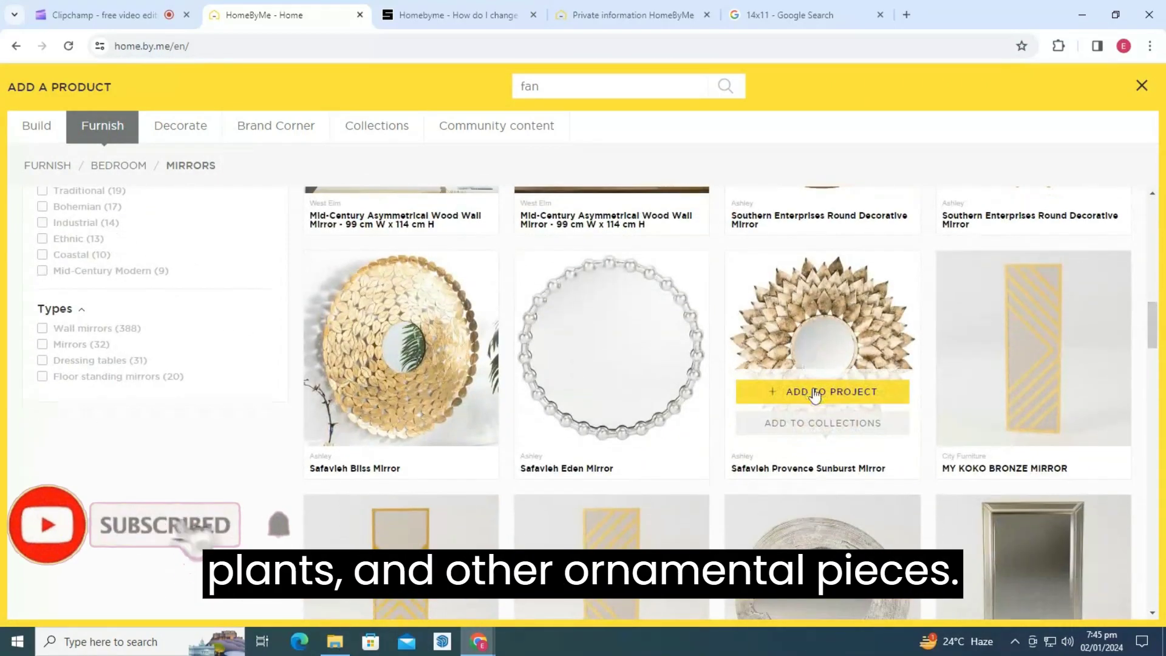
{"action": "left_click", "coordinate": [599, 384]}
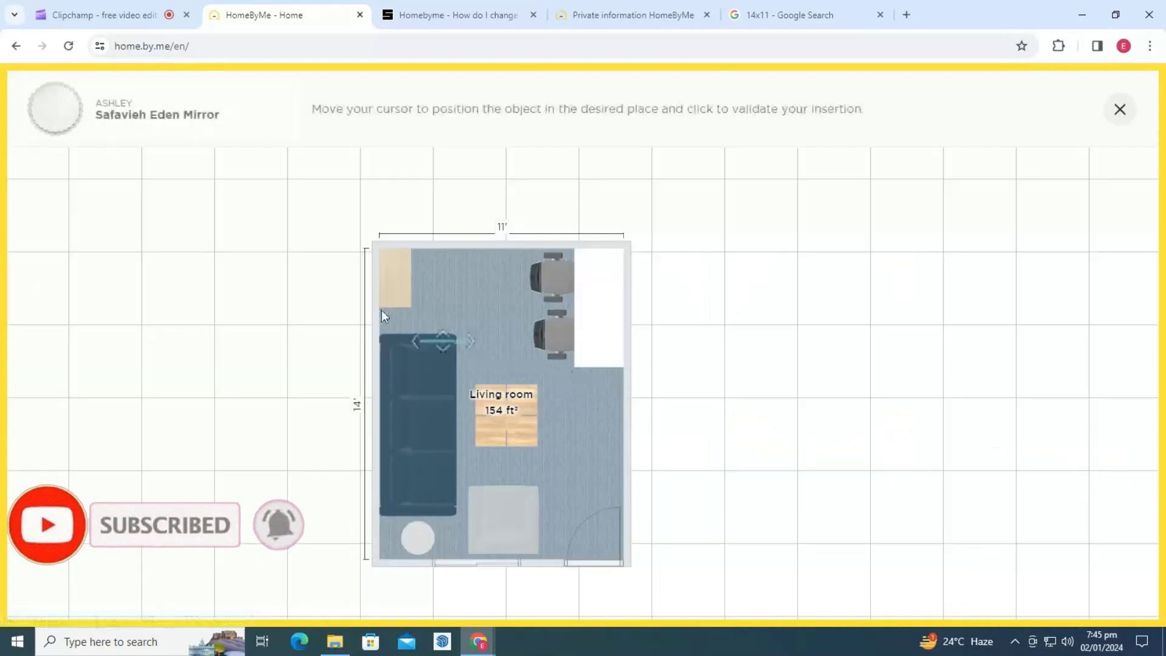
{"action": "left_click", "coordinate": [378, 284]}
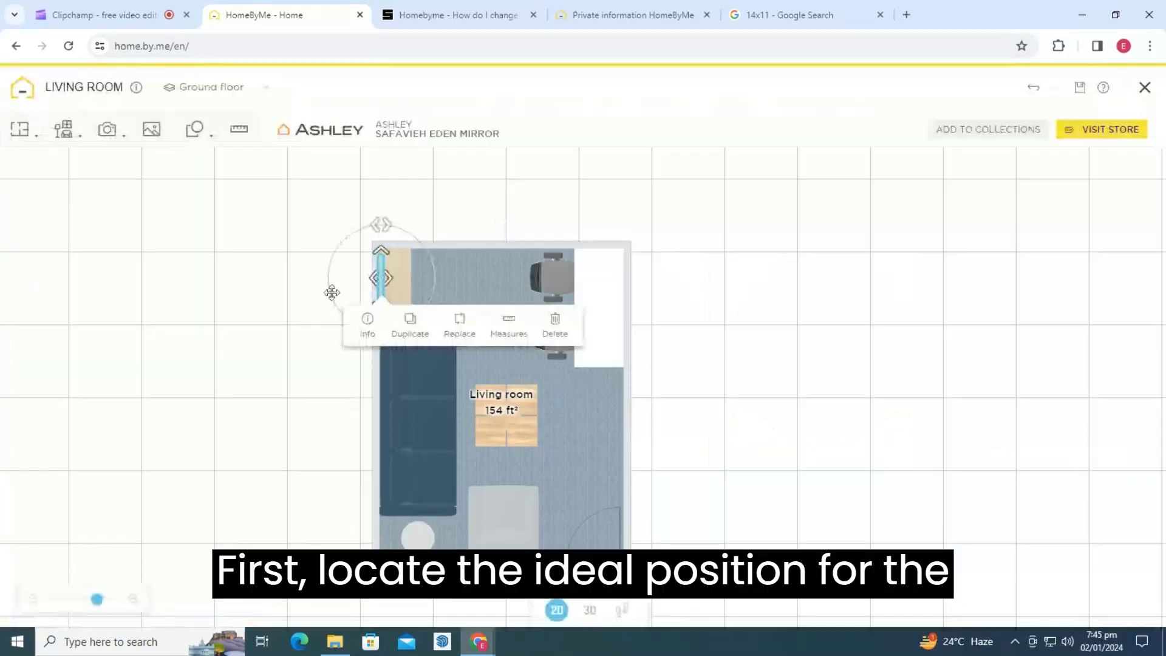
{"action": "left_click", "coordinate": [185, 358]}
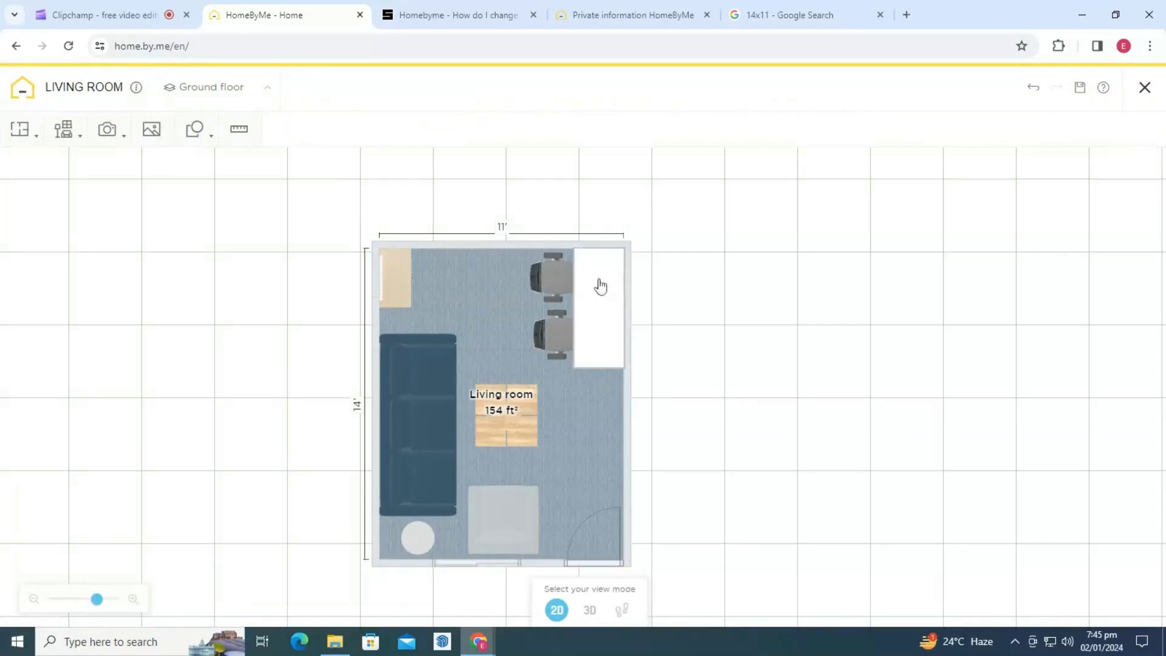
- Open the Ceiling lights category within the Lighting section of the decoration accessories catalogue
{"action": "left_click", "coordinate": [64, 129]}
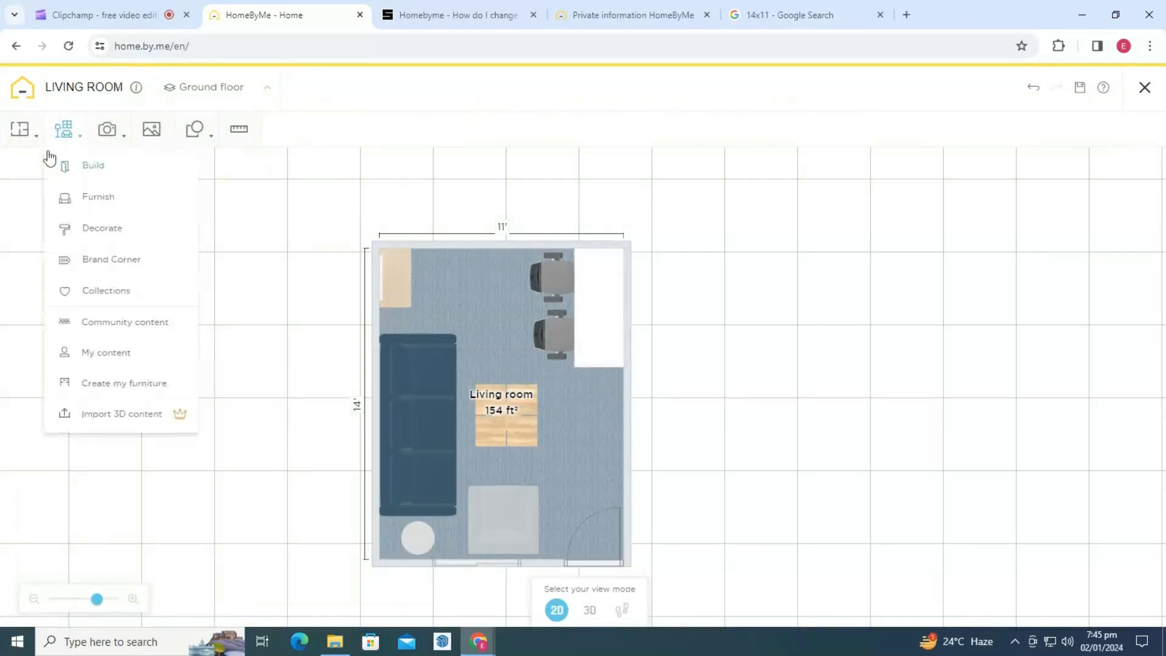
{"action": "left_click", "coordinate": [72, 231]}
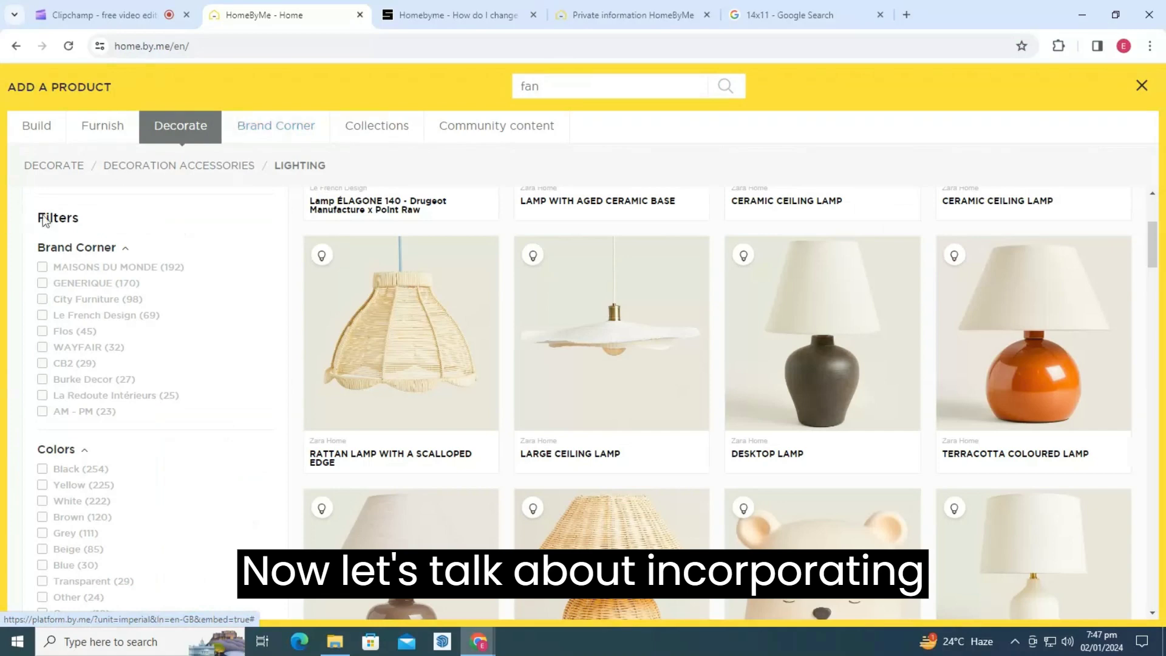
{"action": "left_click", "coordinate": [102, 165]}
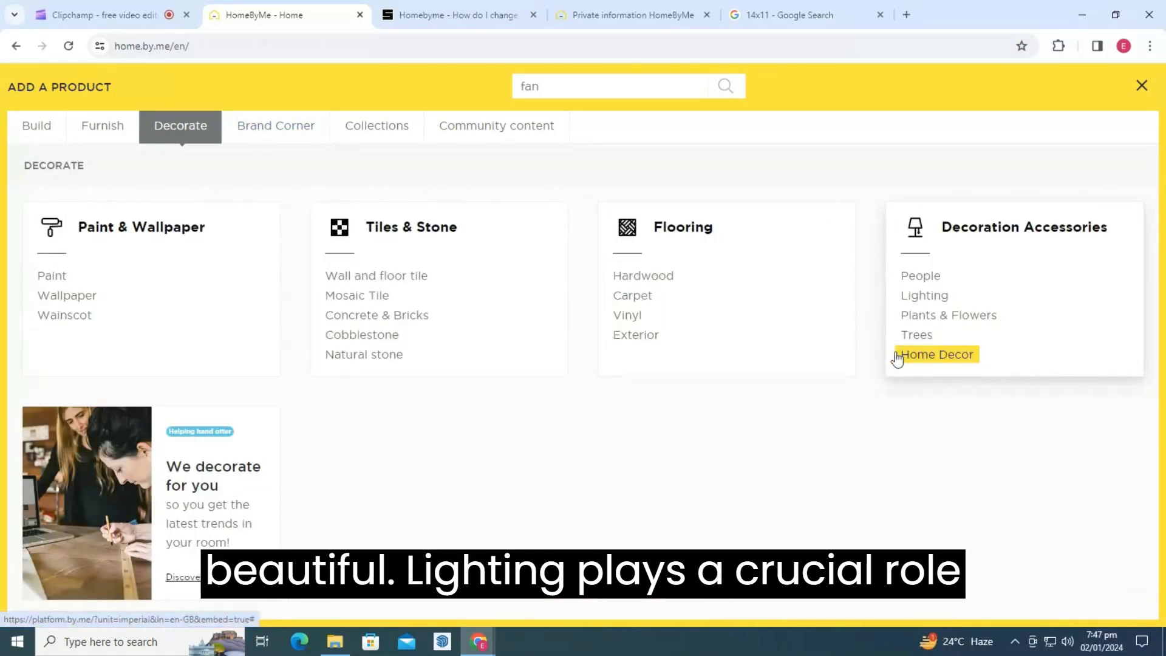
{"action": "left_click", "coordinate": [924, 296]}
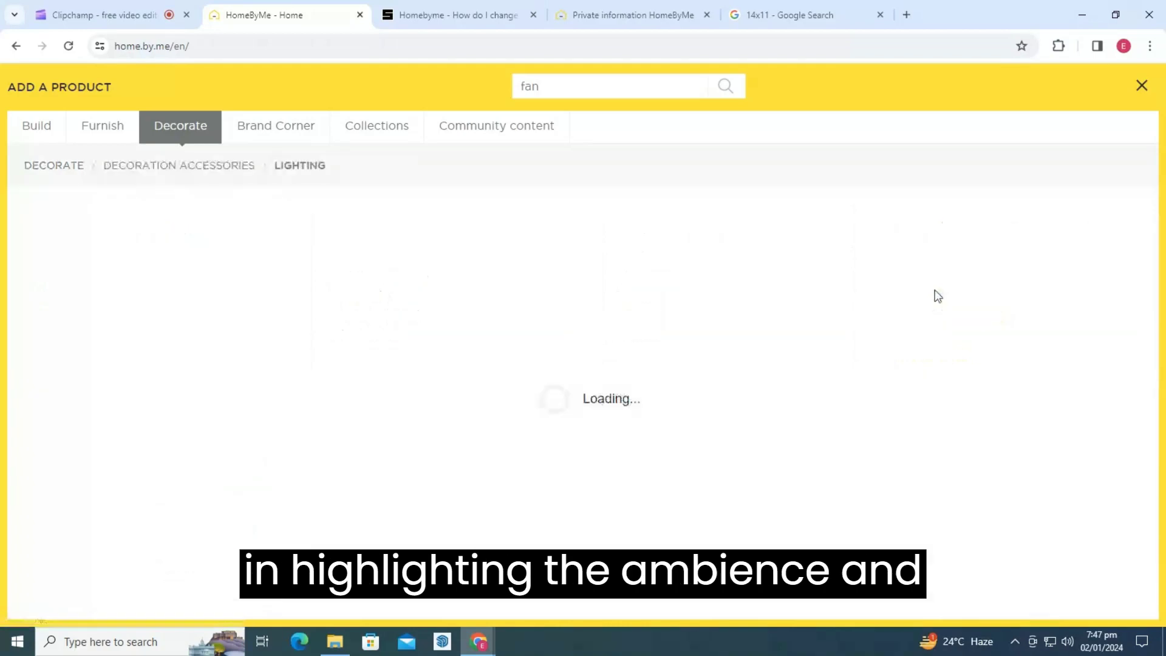
{"action": "left_click", "coordinate": [67, 317]}
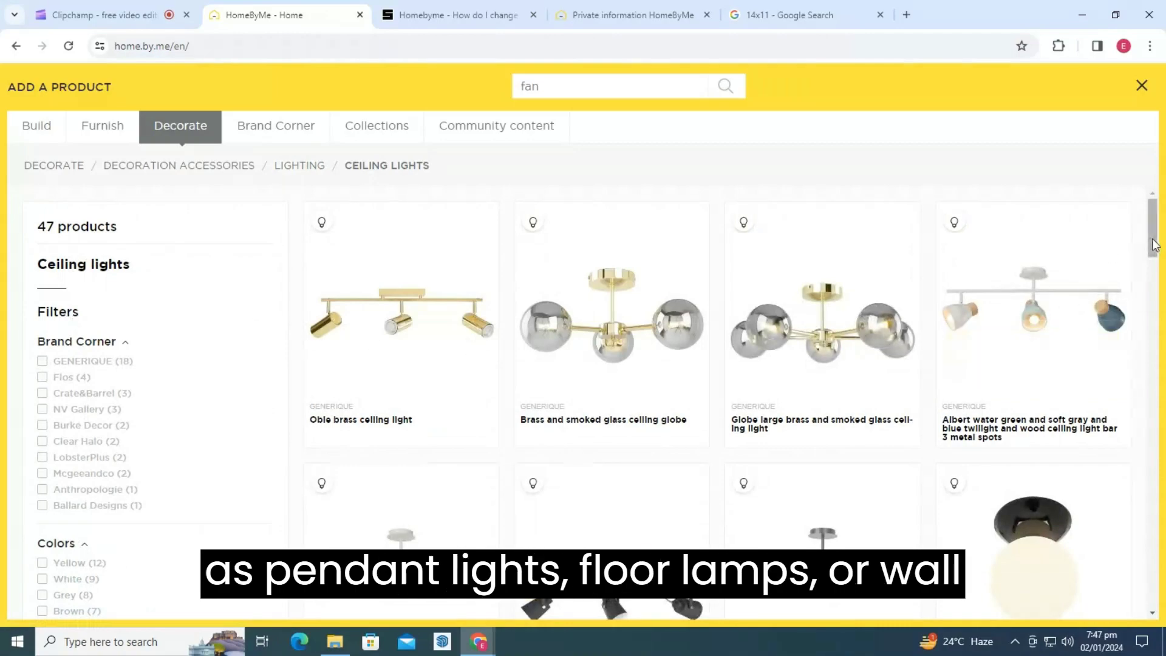
- Add the Selency Ceiling fan to the room's centre, above the wooden coffee table
{"action": "left_click_drag", "start_coordinate": [1152, 249], "coordinate": [1152, 483]}
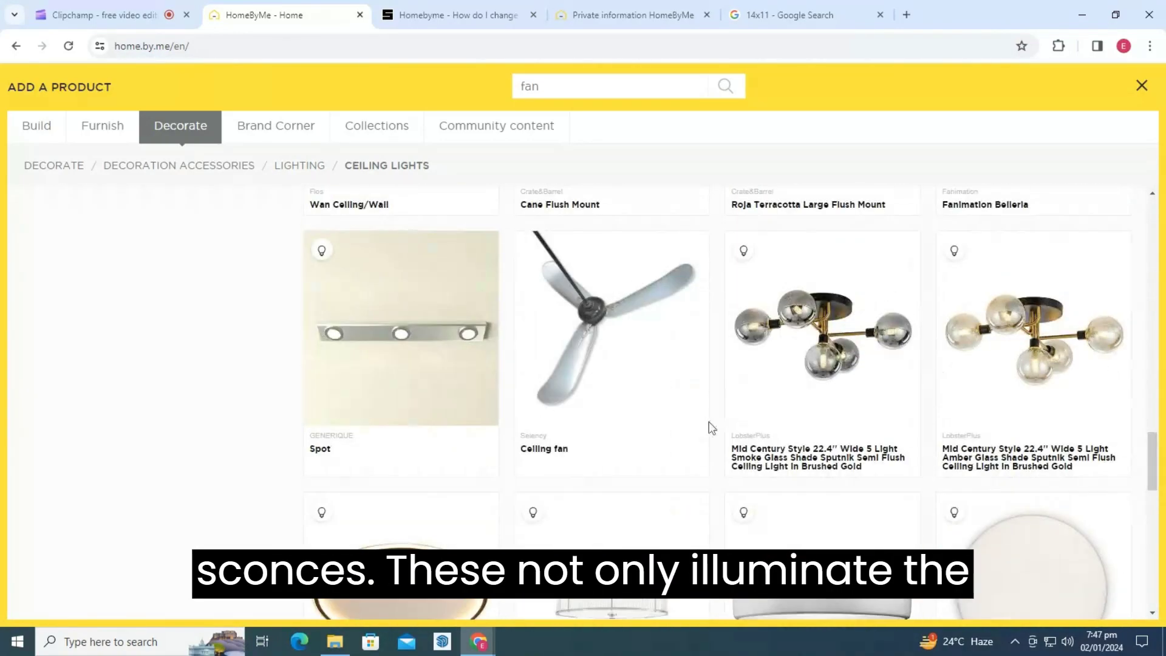
{"action": "mouse_move", "coordinate": [587, 428]}
{"action": "left_click", "coordinate": [607, 371]}
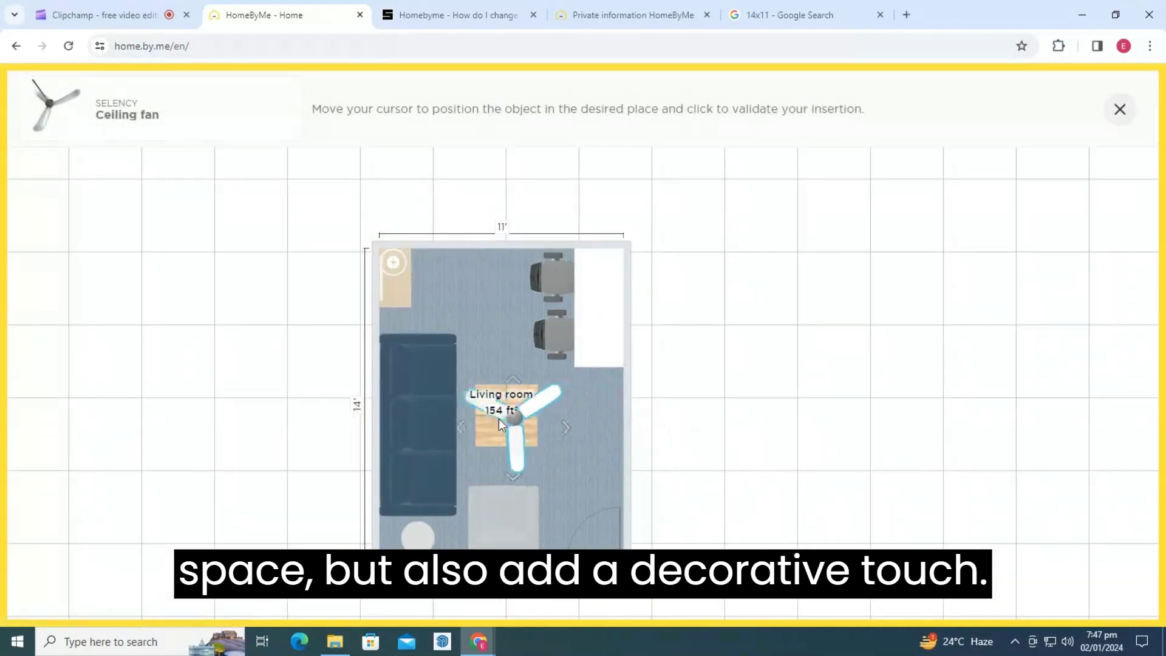
{"action": "left_click", "coordinate": [493, 419]}
- Add the round Generique Spotlight beside the wooden unit and place copies over the sofa's side-table end and near the door
{"action": "left_click", "coordinate": [64, 129]}
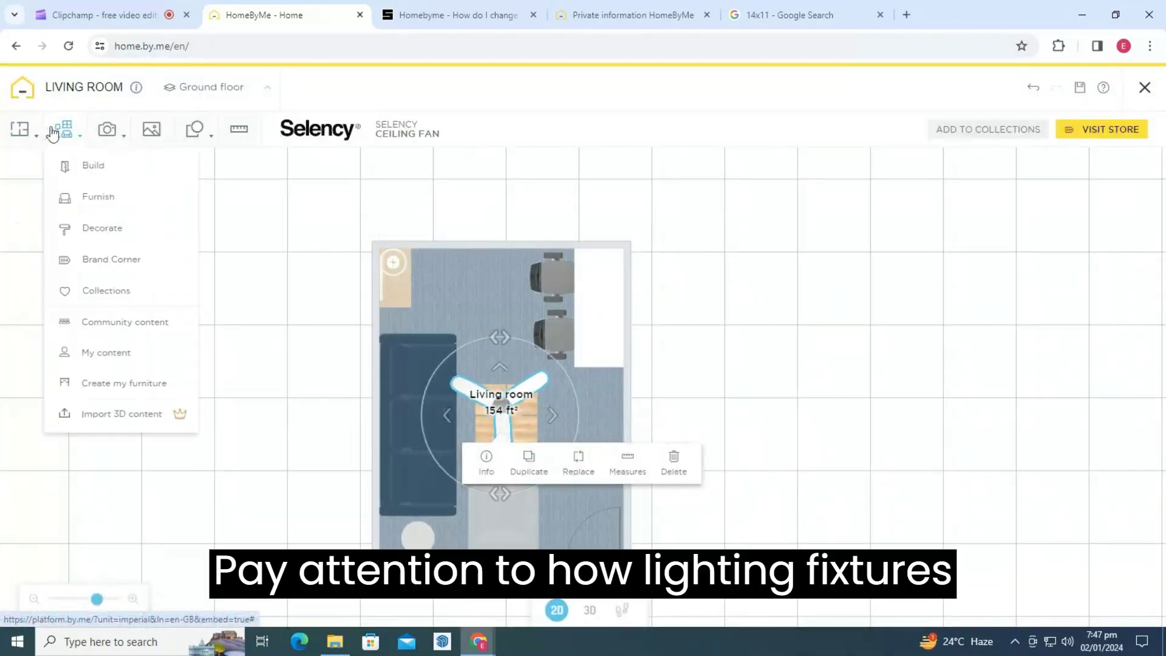
{"action": "left_click", "coordinate": [92, 228]}
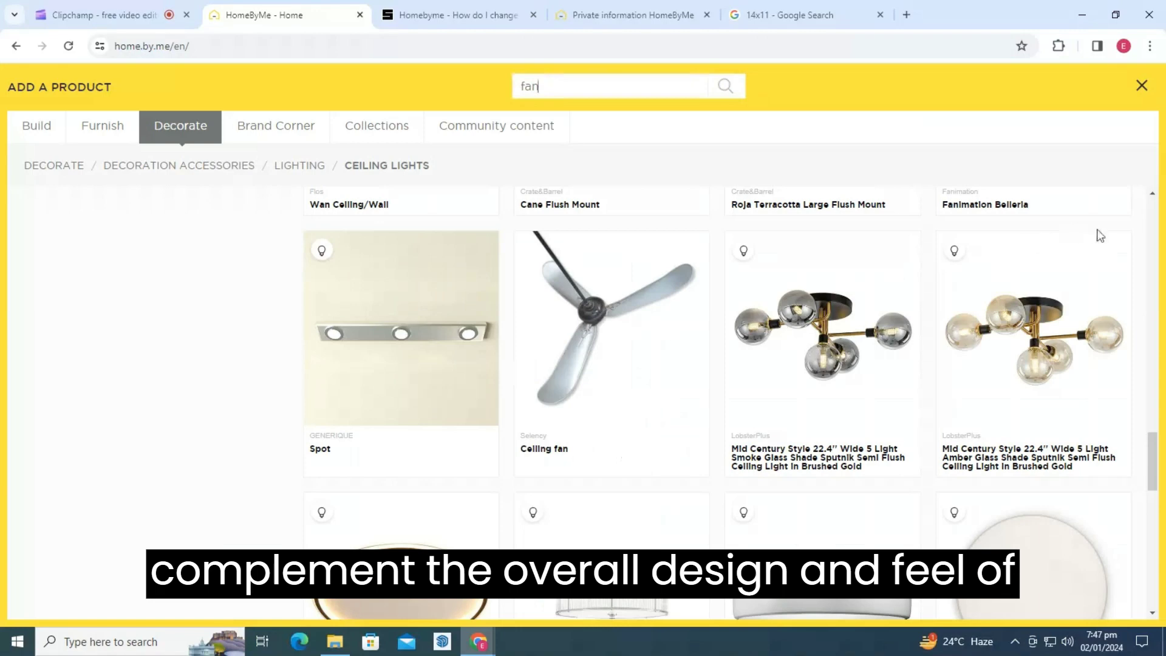
{"action": "left_click_drag", "start_coordinate": [1156, 458], "coordinate": [1155, 516]}
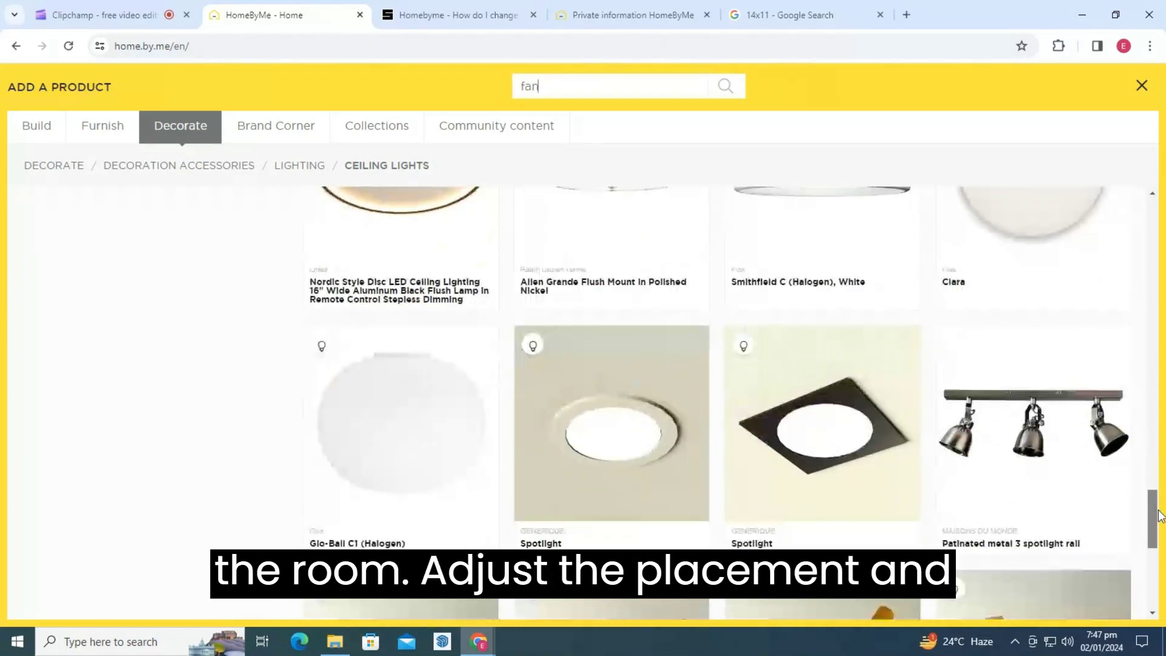
{"action": "left_click", "coordinate": [613, 466]}
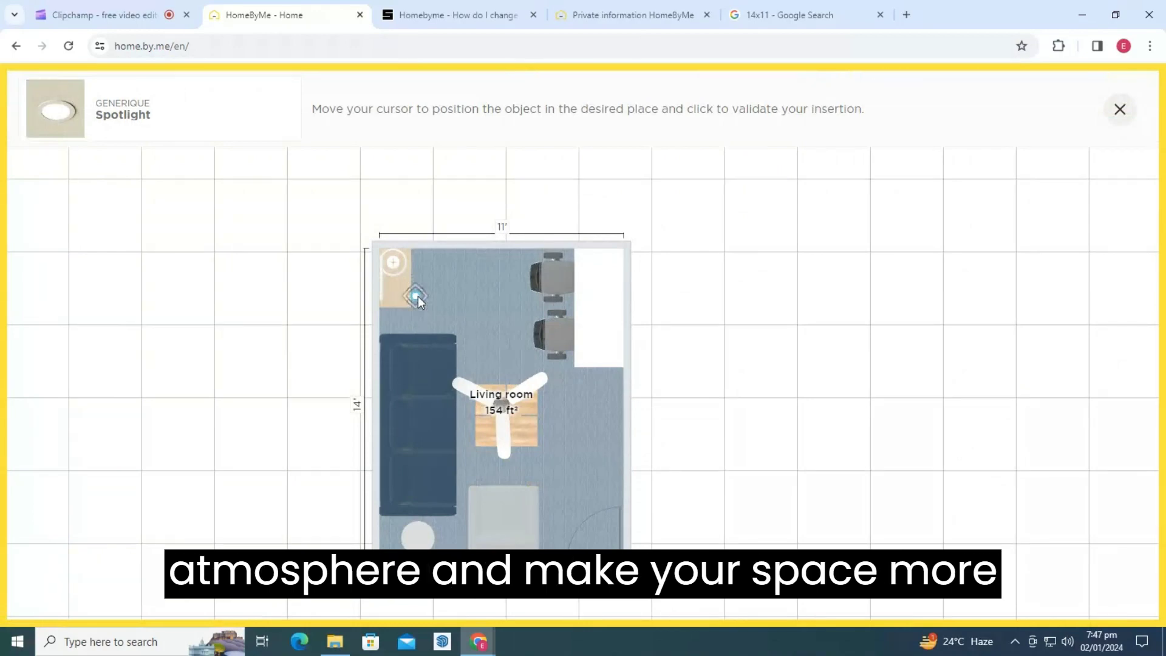
{"action": "left_click", "coordinate": [418, 297]}
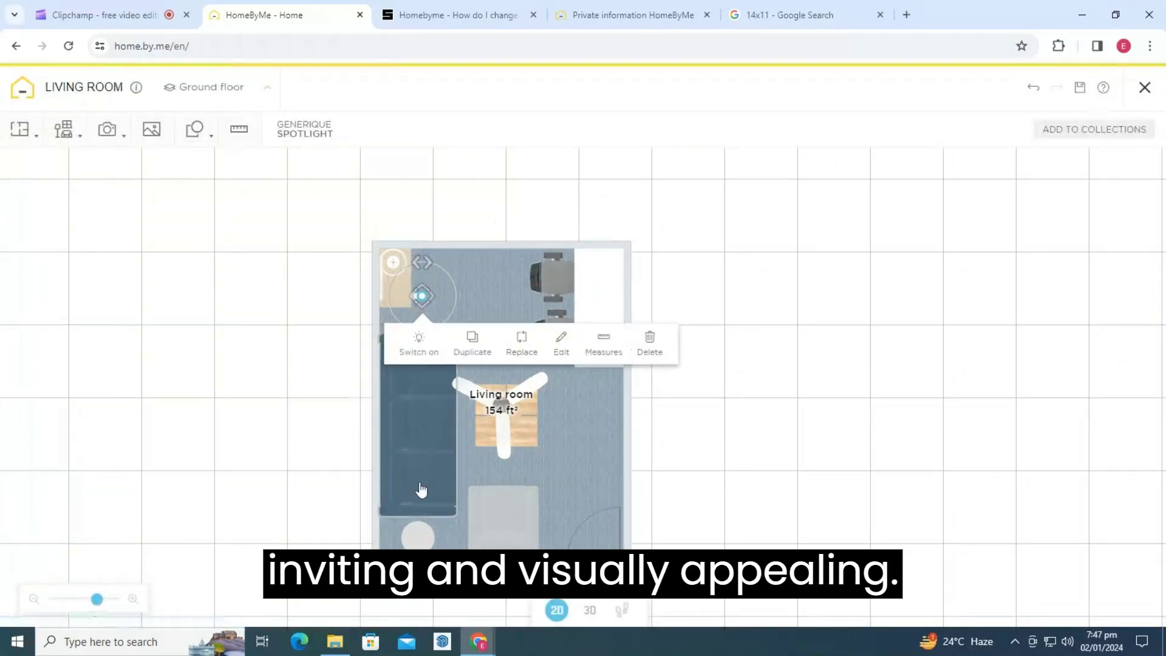
{"action": "left_click_drag", "start_coordinate": [411, 298], "coordinate": [397, 436]}
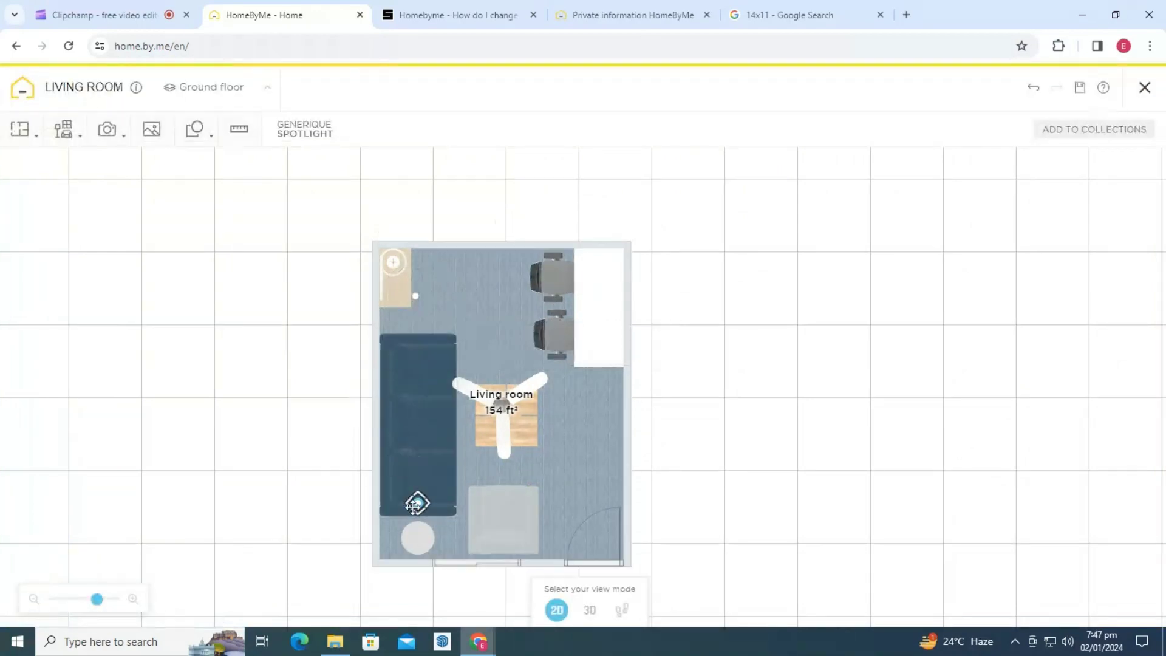
{"action": "left_click_drag", "start_coordinate": [415, 506], "coordinate": [549, 484]}
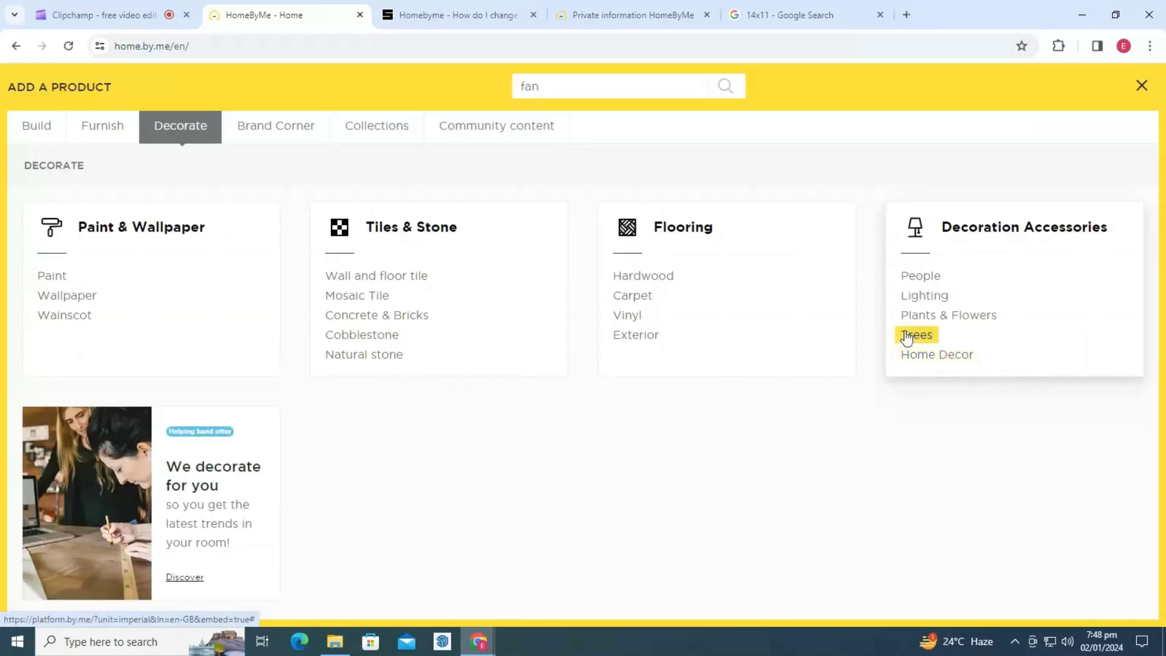
- Place the Generique Flower from Plants & Flowers on the coffee table, then duplicate it and move the copy to the wooden unit
{"action": "left_click", "coordinate": [916, 331]}
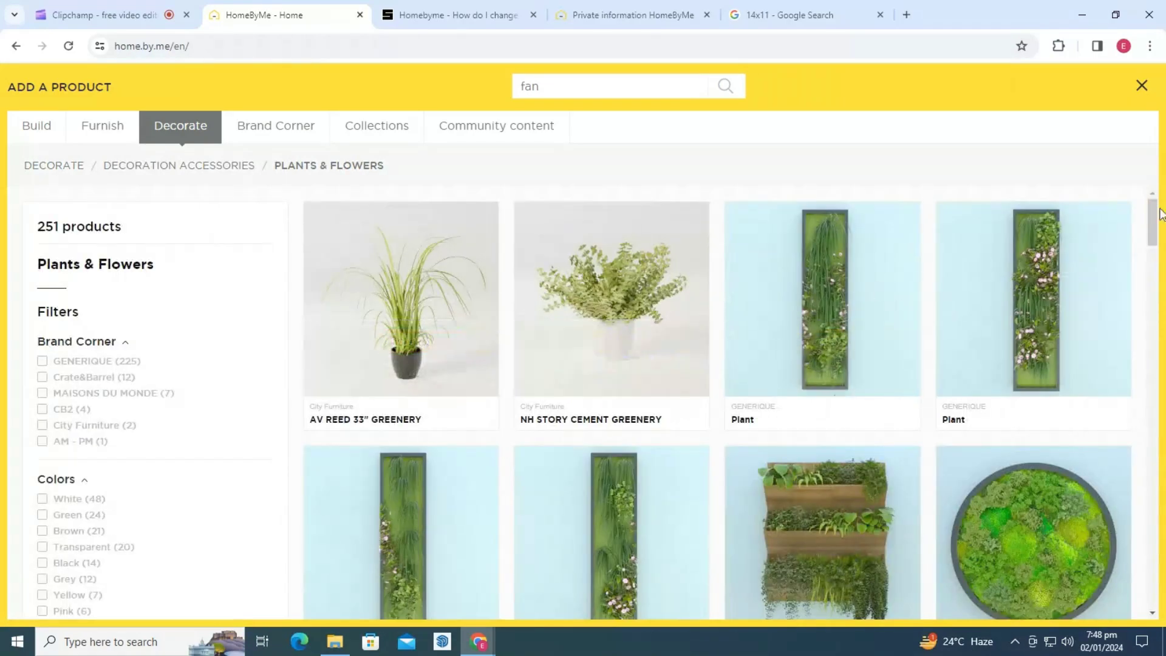
{"action": "left_click_drag", "start_coordinate": [1153, 230], "coordinate": [1153, 388]}
{"action": "left_click", "coordinate": [331, 331]}
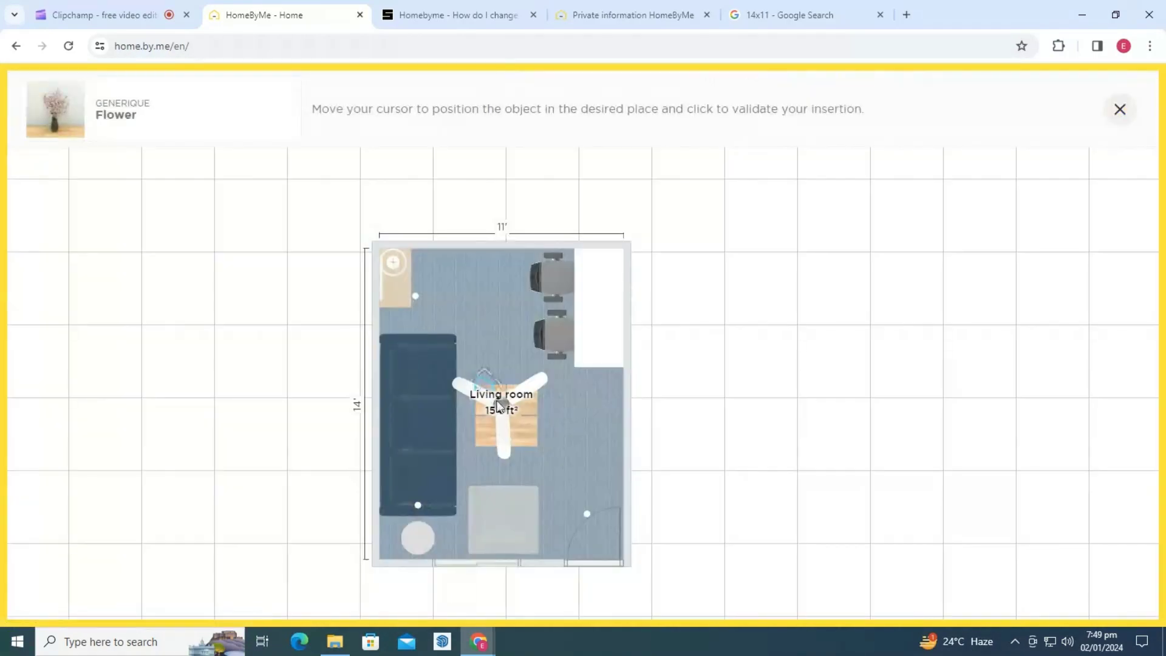
{"action": "left_click", "coordinate": [514, 423]}
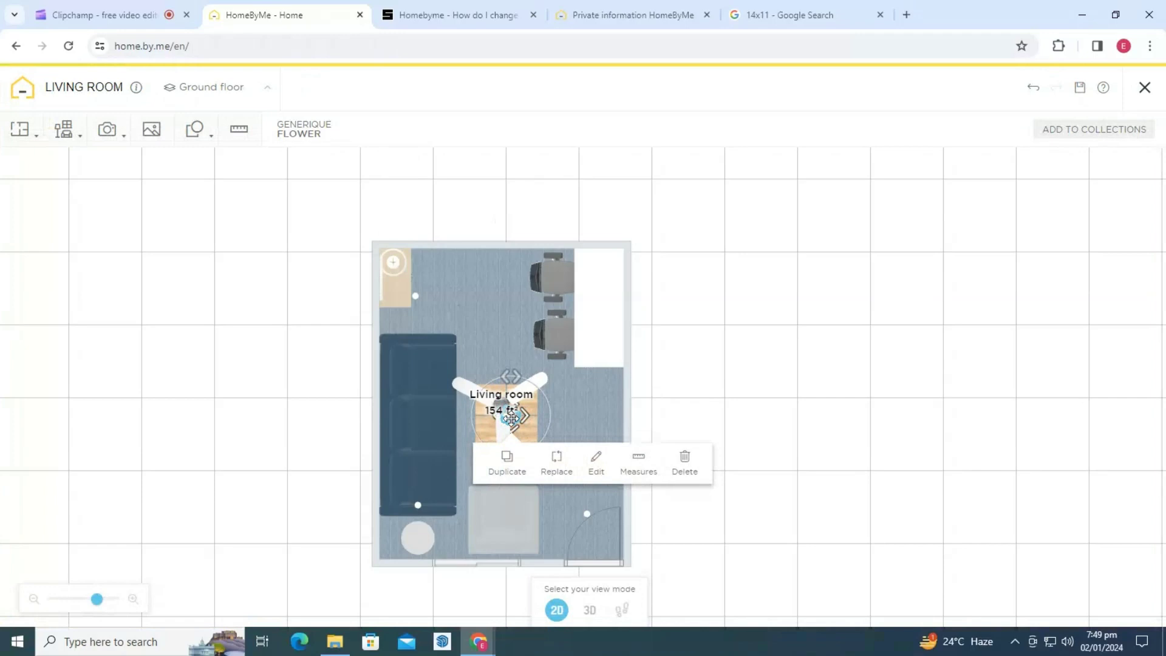
{"action": "left_click", "coordinate": [507, 465]}
{"action": "left_click_drag", "start_coordinate": [524, 426], "coordinate": [427, 325]}
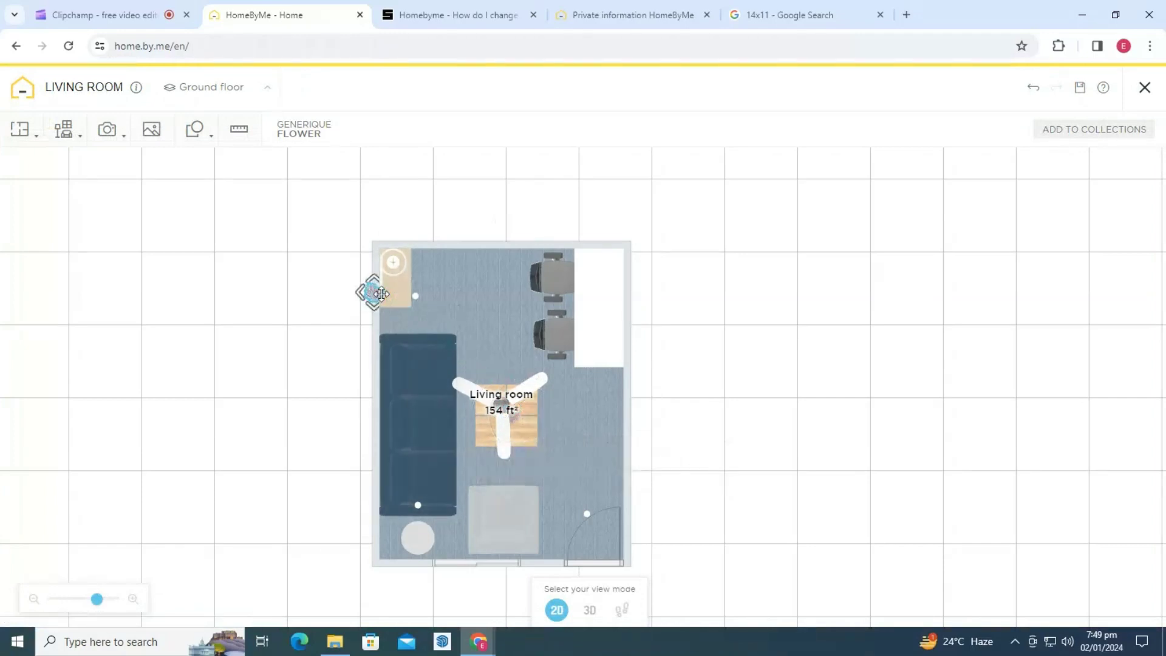
{"action": "left_click", "coordinate": [778, 484]}
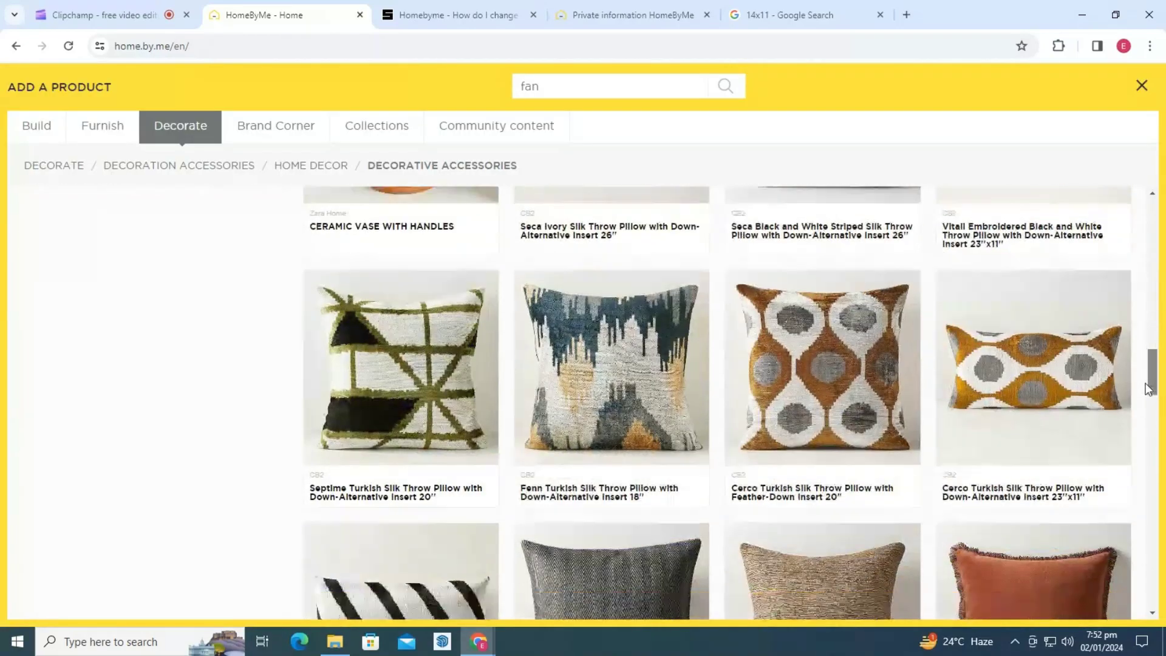
- Add the Seca Ivory Silk Throw Pillow 26'' to the upper end of the sofa and rotate it parallel to the backrest
{"action": "scroll", "coordinate": [671, 359], "scroll_direction": "up", "scroll_amount": 3}
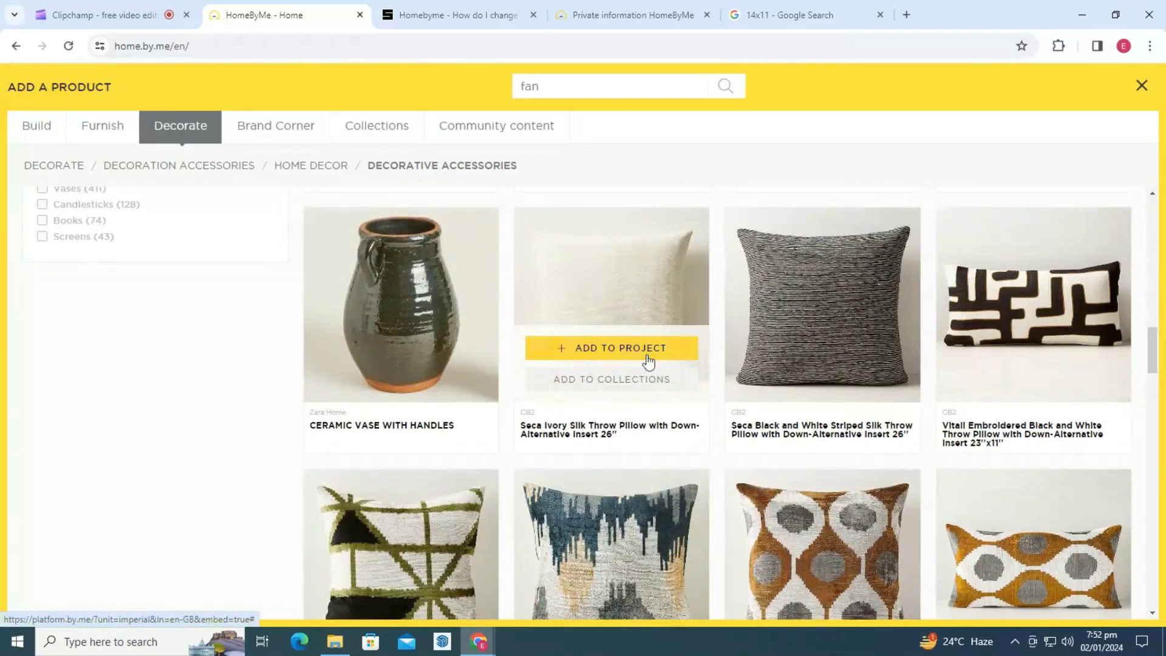
{"action": "left_click", "coordinate": [646, 348]}
{"action": "left_click", "coordinate": [429, 364]}
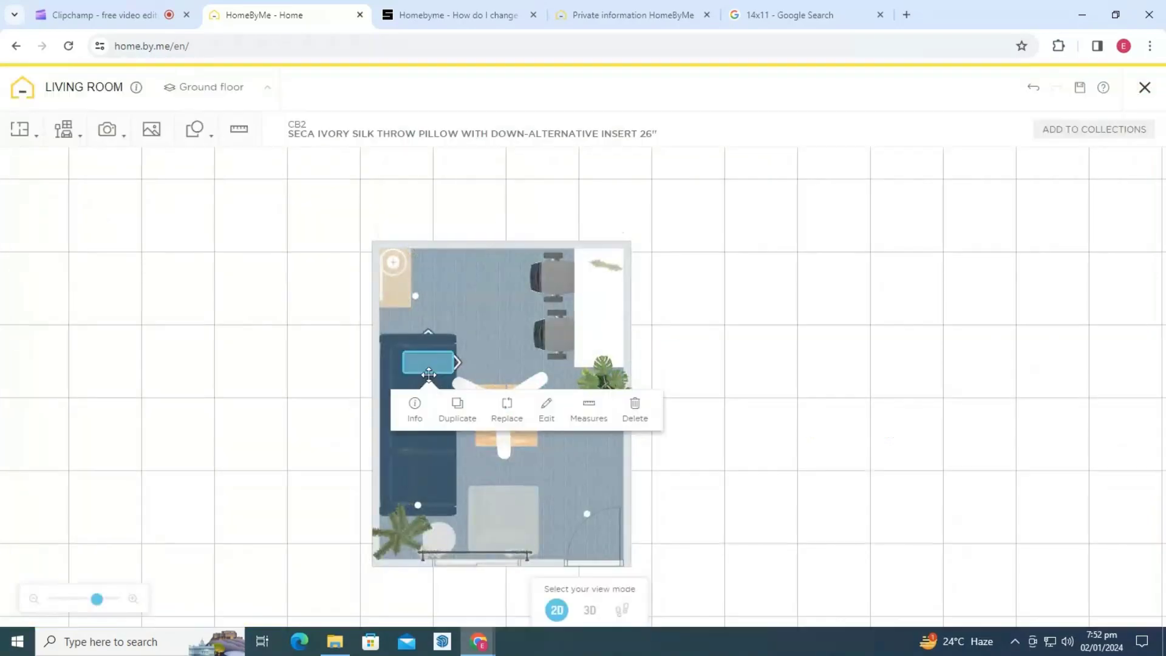
{"action": "left_click_drag", "start_coordinate": [425, 309], "coordinate": [393, 367]}
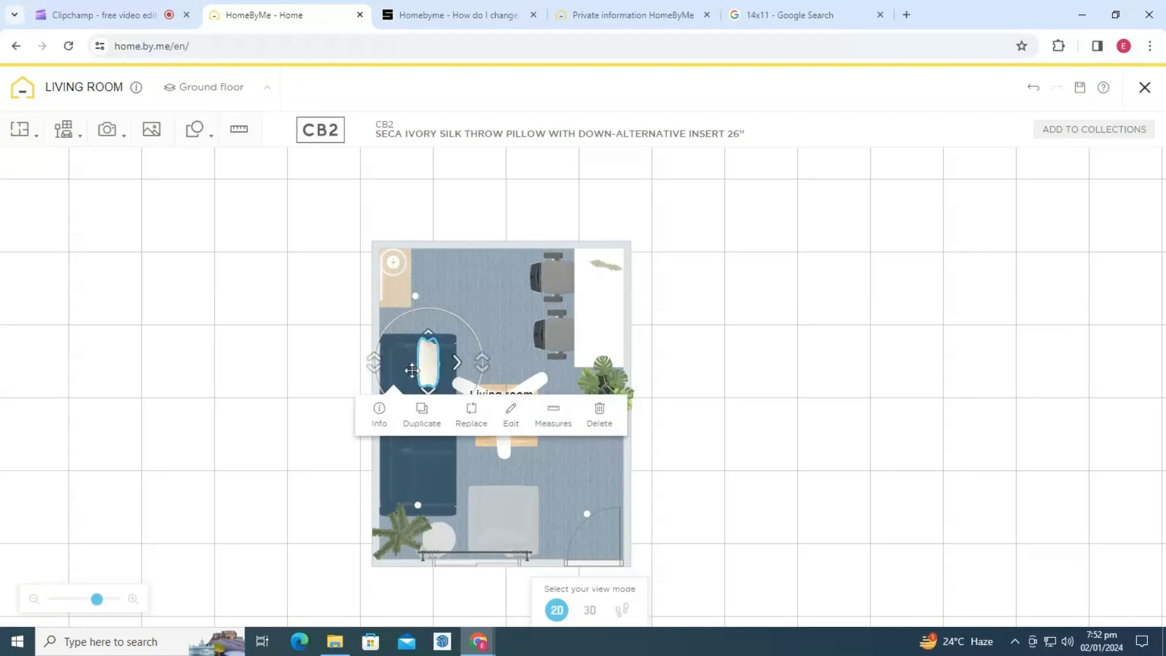
{"action": "left_click", "coordinate": [172, 281]}
- Add the H&M Housse de coussin en velours to the sofa and rotate it in line with the ivory pillow, directly beside it
{"action": "left_click_drag", "start_coordinate": [1144, 340], "coordinate": [1137, 477]}
{"action": "left_click", "coordinate": [821, 400]}
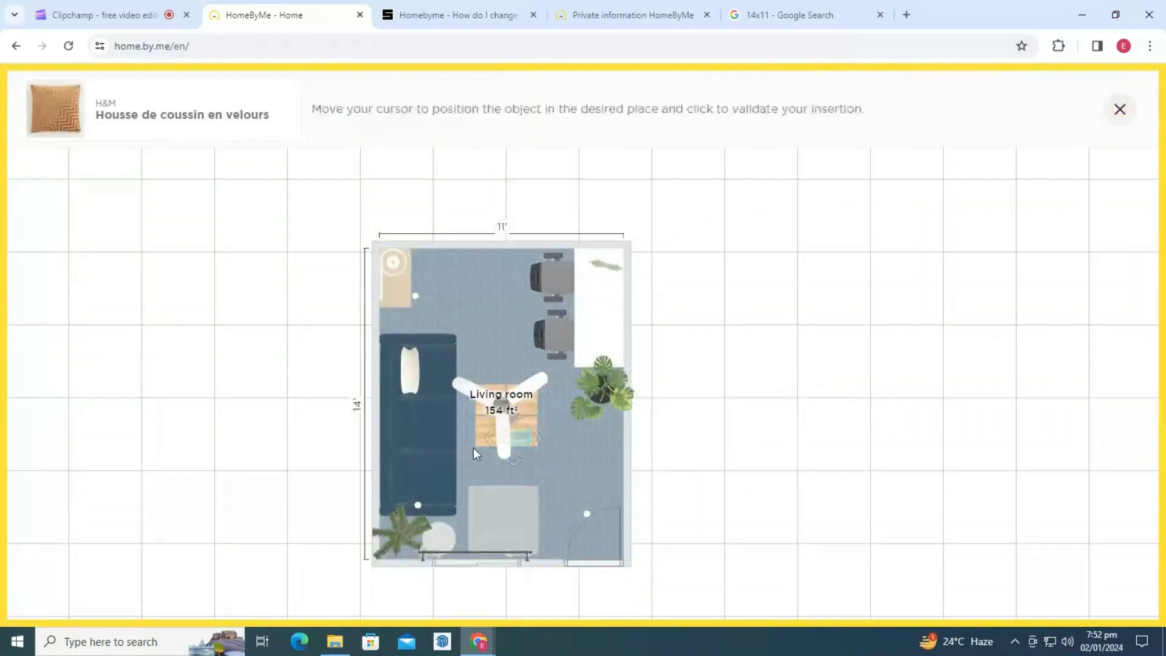
{"action": "left_click", "coordinate": [413, 419]}
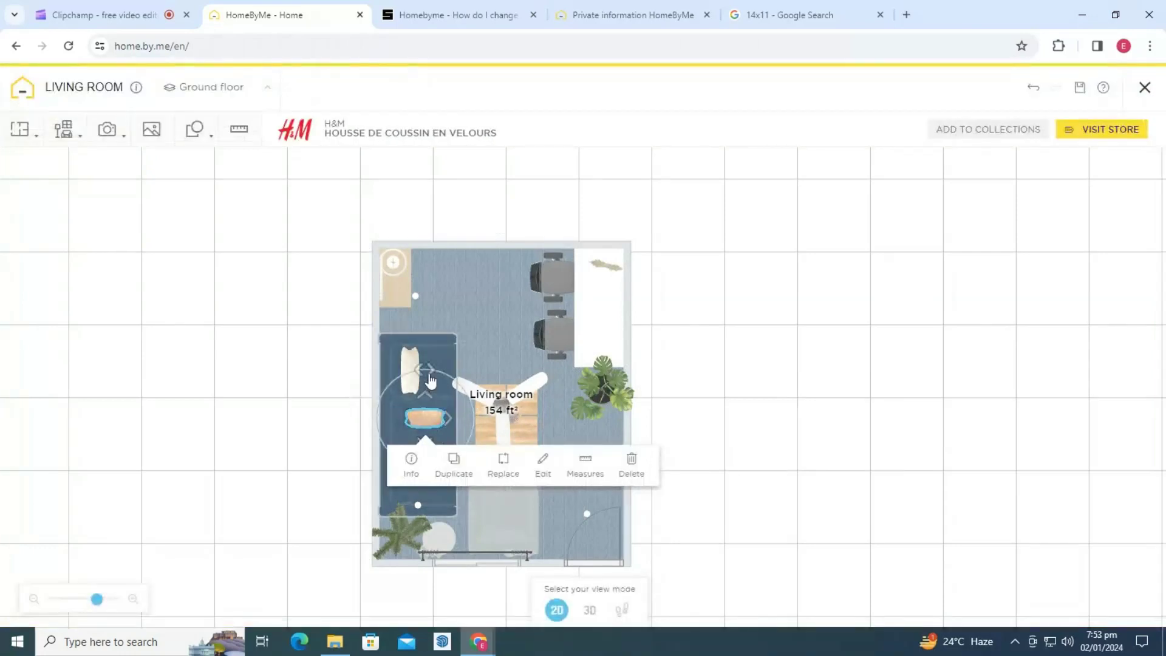
{"action": "left_click", "coordinate": [419, 415]}
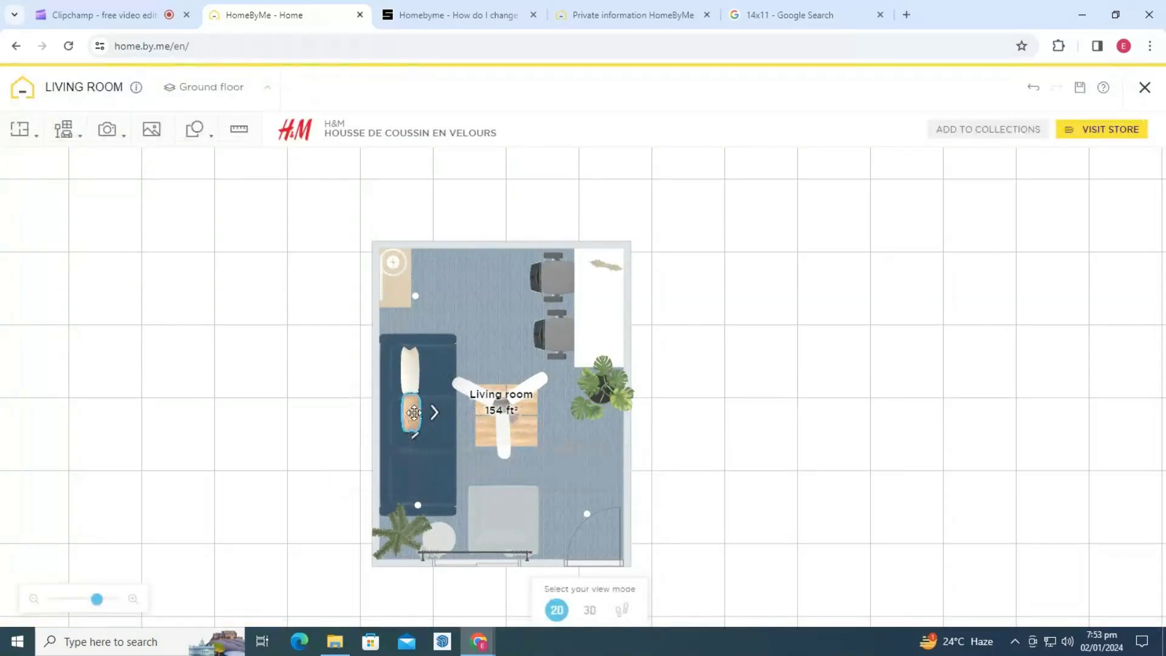
{"action": "left_click", "coordinate": [412, 400]}
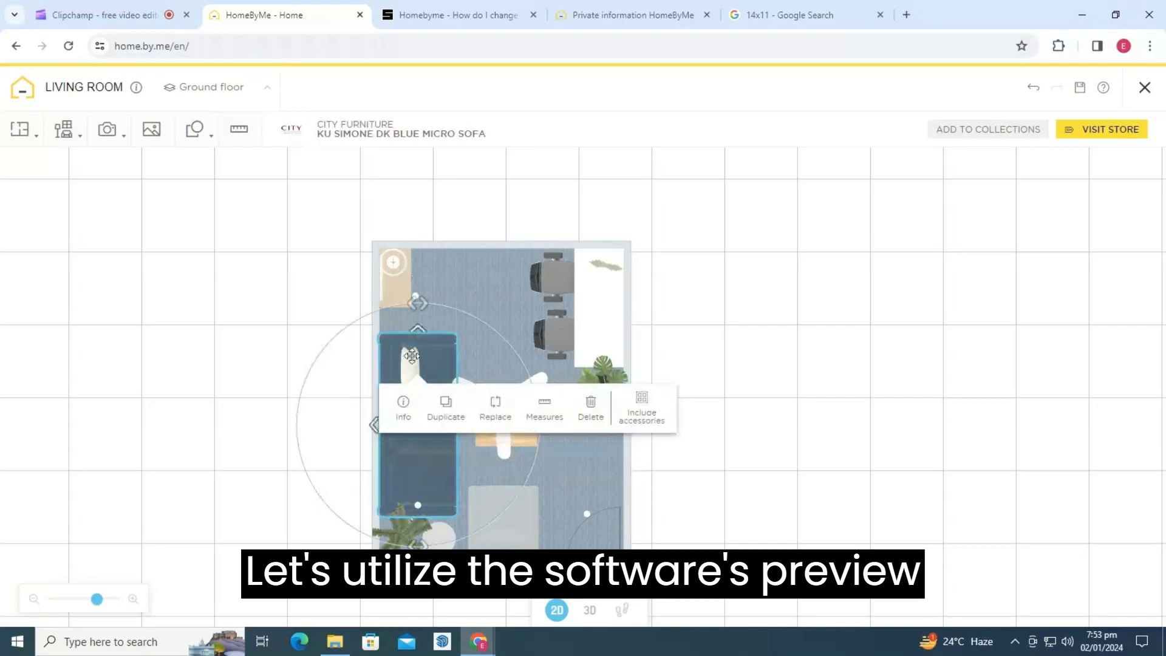
{"action": "left_click", "coordinate": [294, 421]}
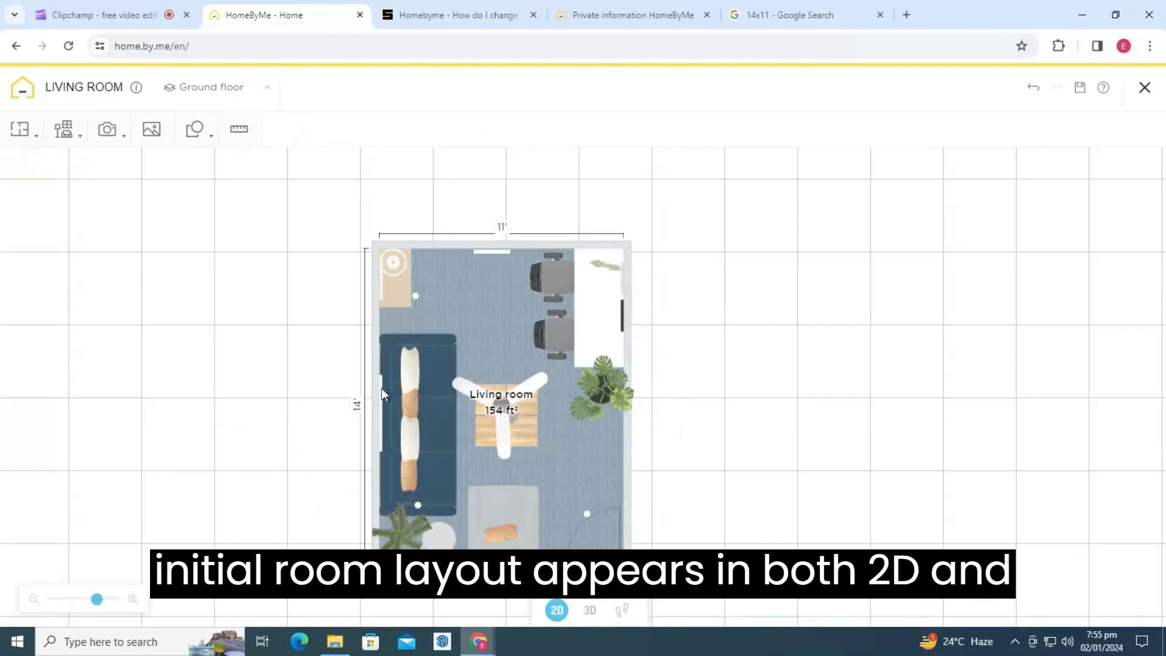
- Preview the furnished living room in the 3D view and in the first-person walkthrough, slightly adjusting the camera height
{"action": "left_click", "coordinate": [590, 610]}
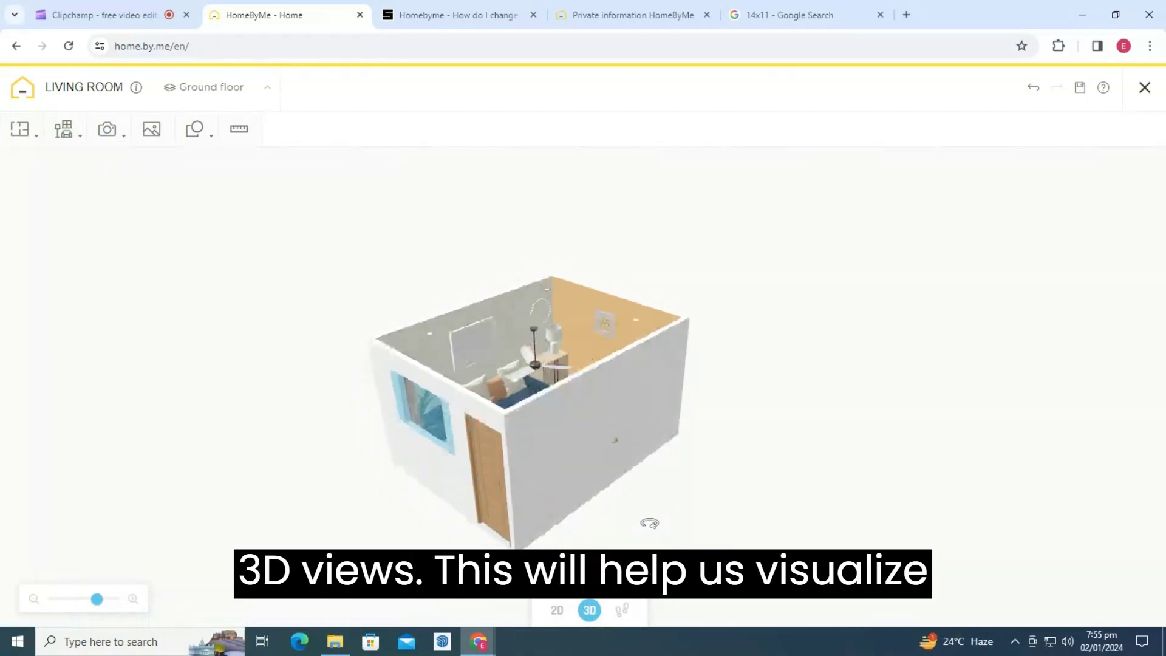
{"action": "left_click", "coordinate": [622, 610]}
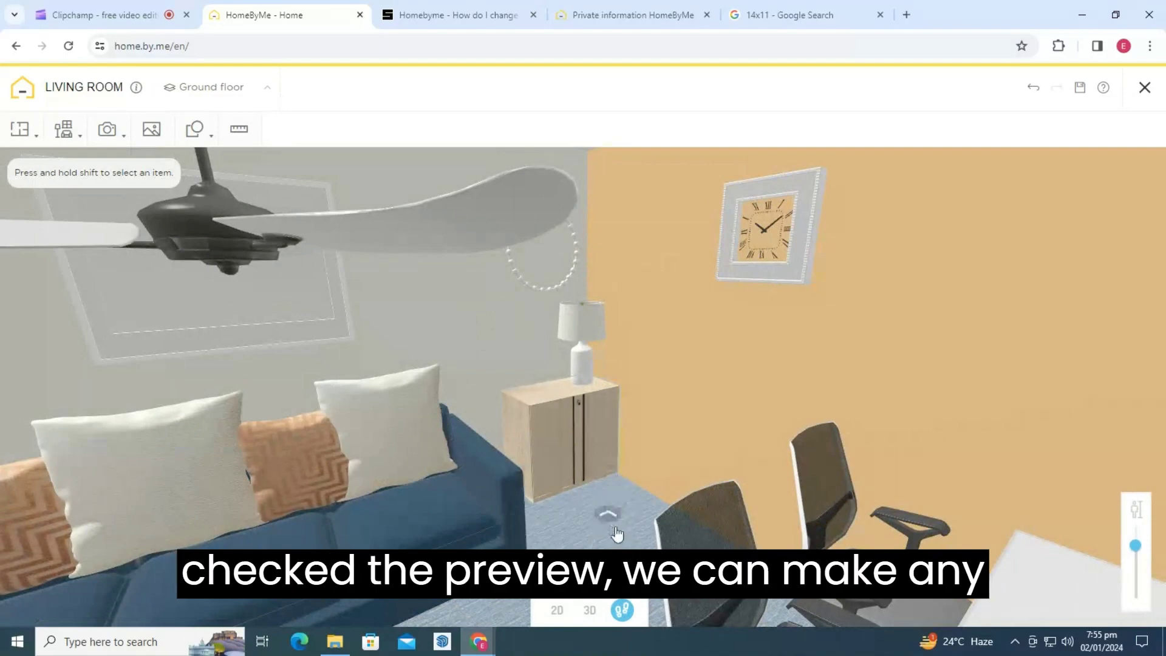
{"action": "mouse_move", "coordinate": [1135, 545]}
{"action": "left_mouse_down"}
{"action": "mouse_move", "coordinate": [1143, 559]}
{"action": "mouse_move", "coordinate": [1137, 548]}
{"action": "left_mouse_up"}
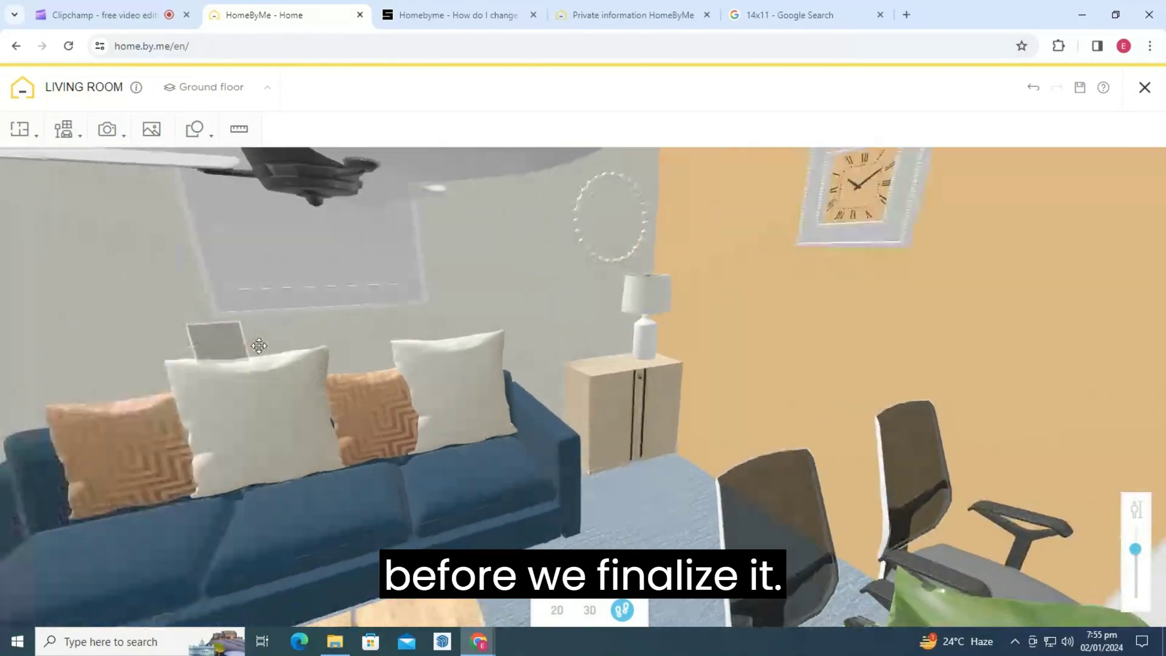